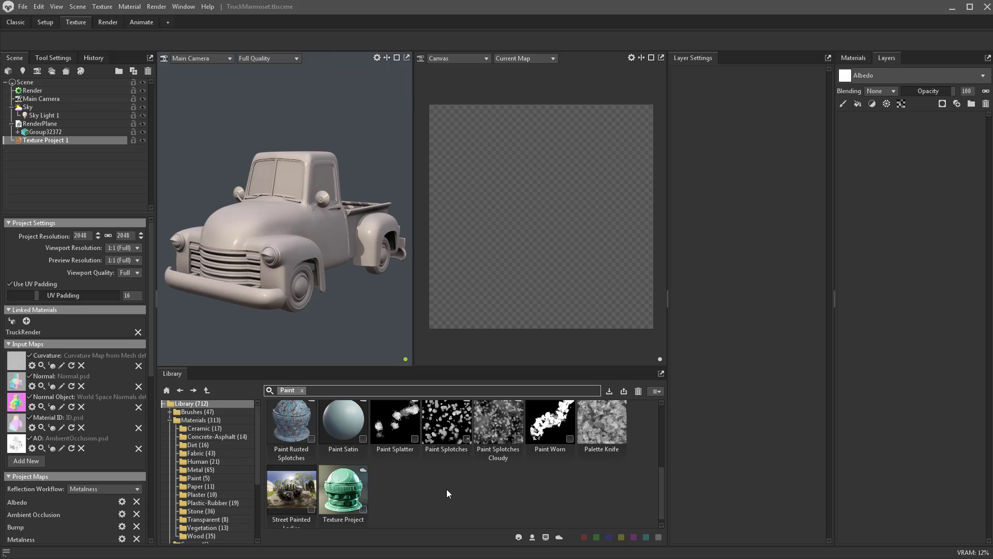
- Download the Paint Glossy material from the library's Paint results
scroll(440, 495, "up", 2)
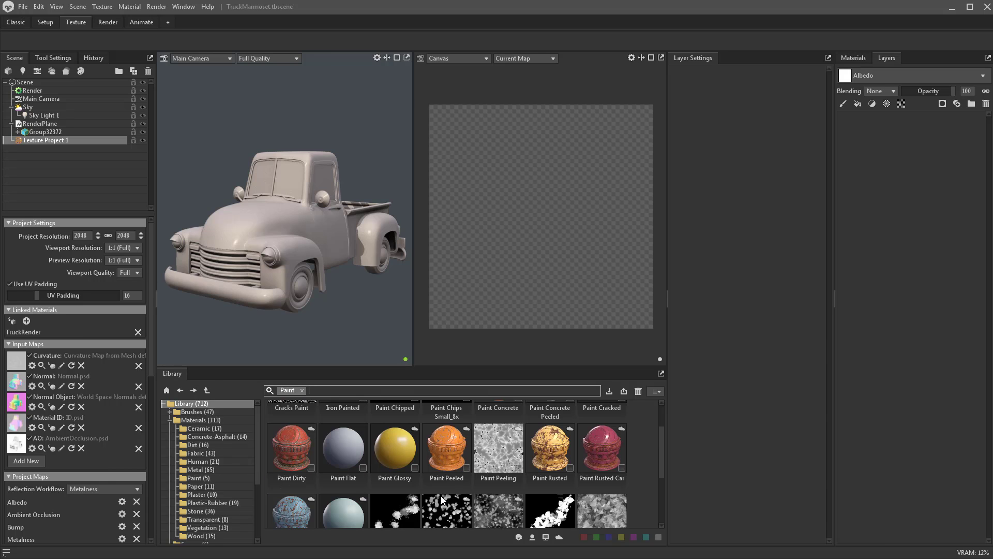
left_click(400, 447)
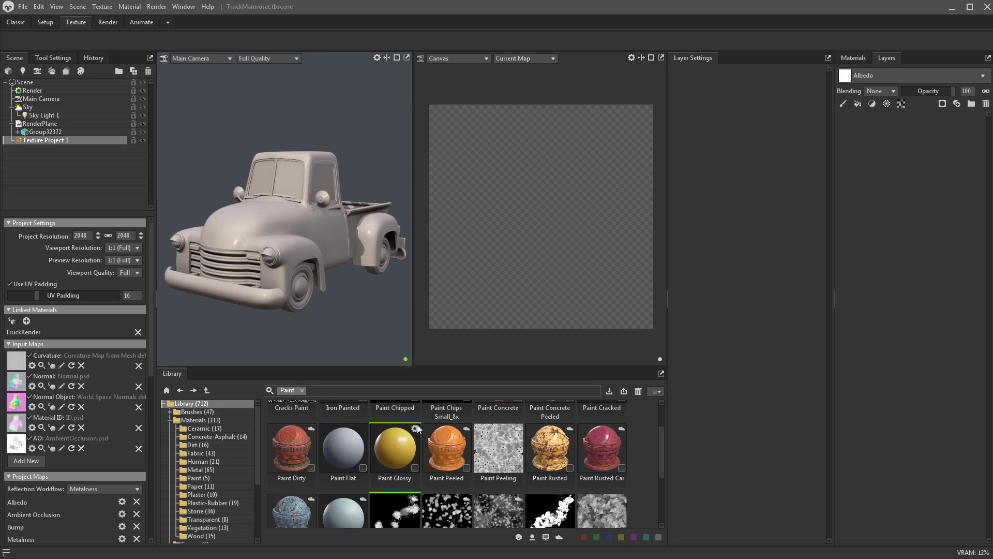
scroll(414, 428, "up", 2)
- Try Paint Glossy as an unmasked layer, undo it, and apply the material directly to the truck's hood instead
mouse_move(389, 492)
left_mouse_down()
mouse_move(877, 219)
mouse_move(873, 122)
left_mouse_up()
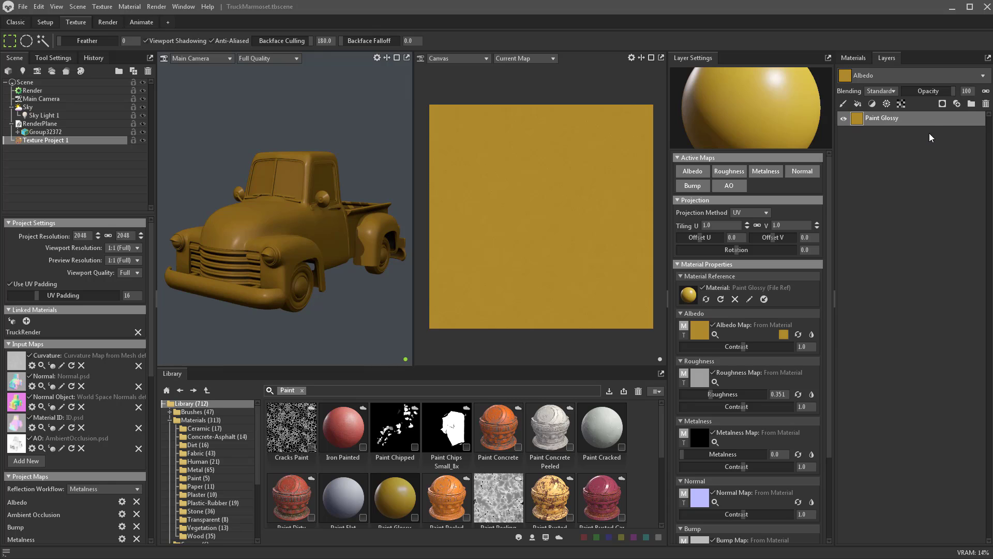
key("ctrl+z")
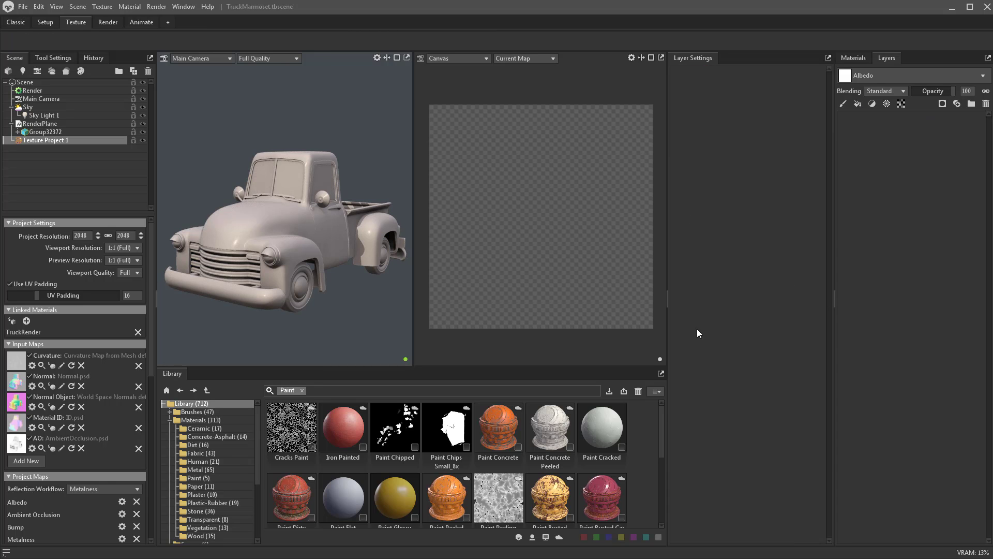
mouse_move(398, 495)
left_mouse_down()
mouse_move(412, 466)
mouse_move(277, 229)
left_mouse_up()
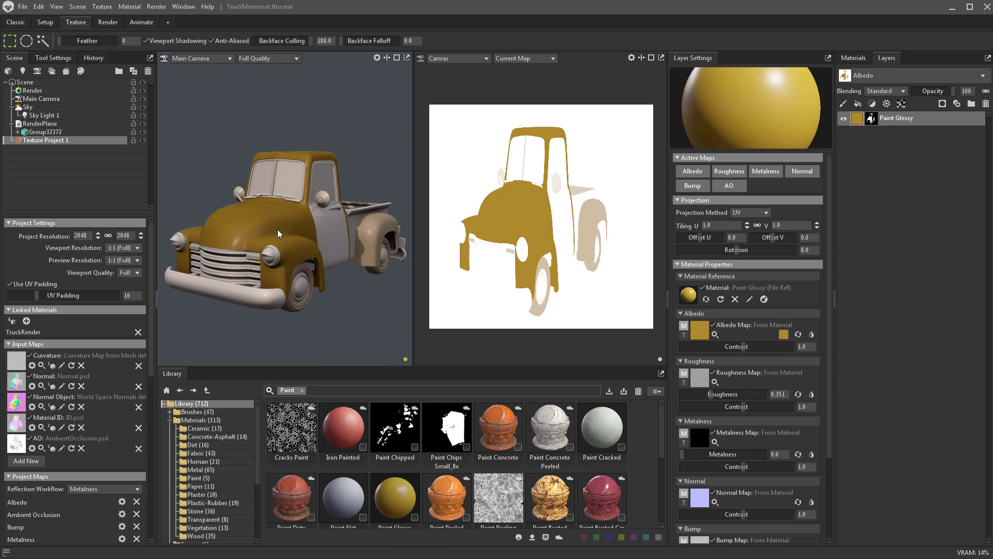
- Try adding separate Paint Glossy layers for the door, truck bed and rear fender, and delete those extra layers
mouse_move(395, 496)
left_mouse_down()
mouse_move(373, 262)
mouse_move(334, 246)
mouse_move(346, 255)
mouse_move(356, 223)
left_mouse_up()
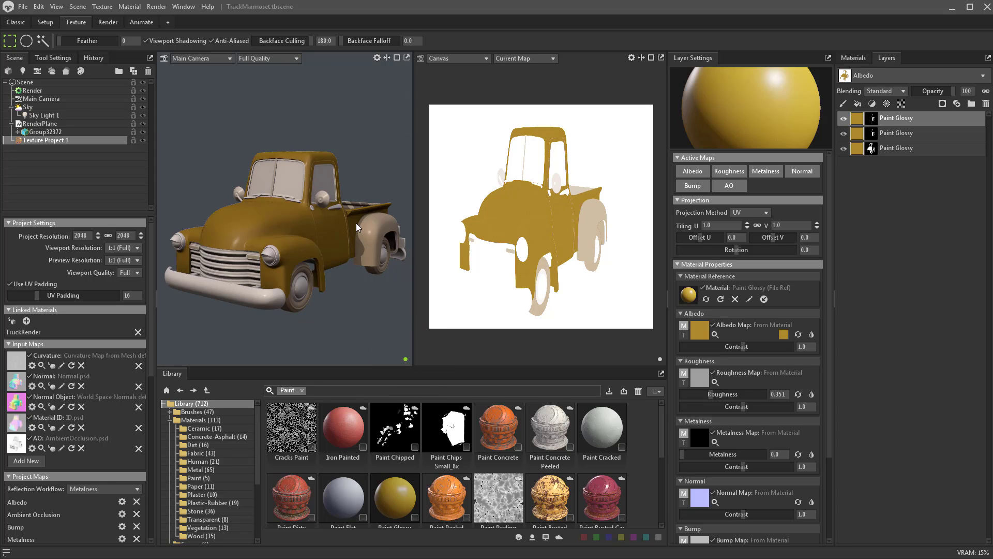
mouse_move(387, 441)
left_mouse_down()
mouse_move(393, 306)
mouse_move(373, 243)
left_mouse_up()
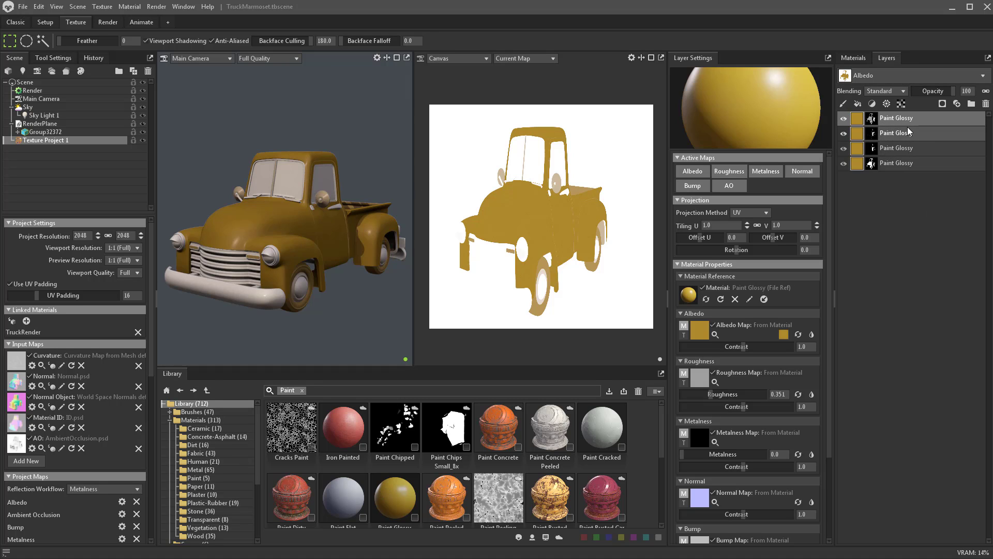
left_click(911, 146, "shift")
key("Delete")
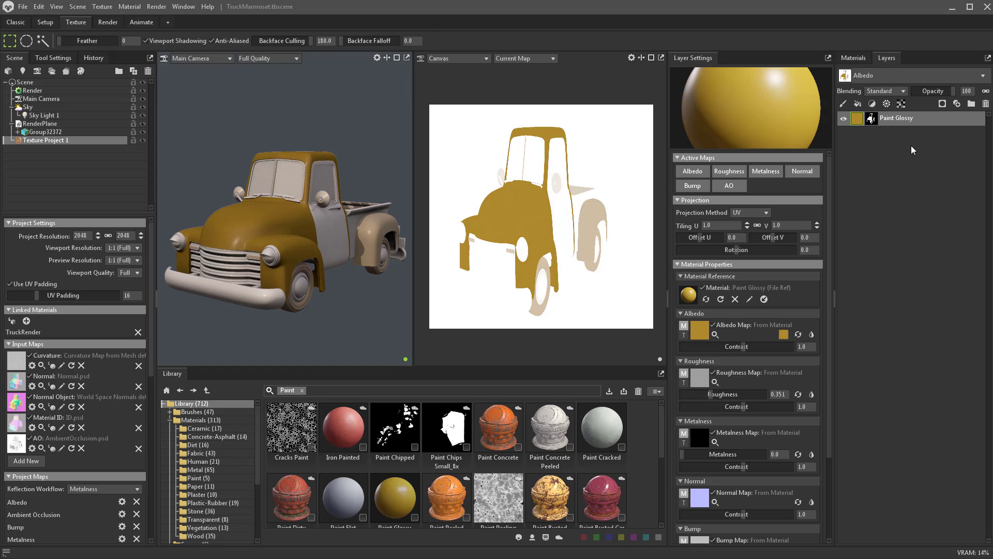
- In the Paint Glossy mask's Color Selection Layer, add a color entry sampled from the truck's door
left_click(874, 119)
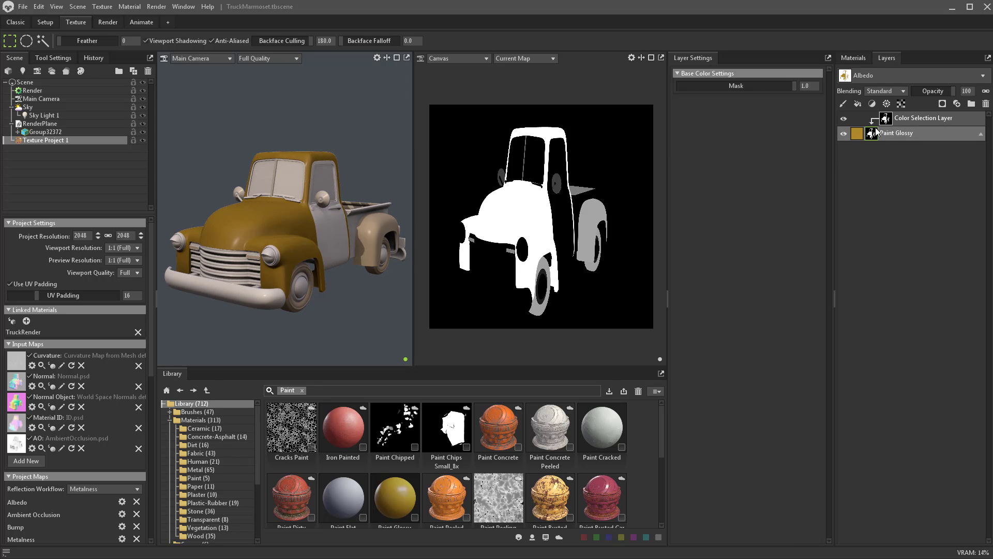
left_click(912, 118)
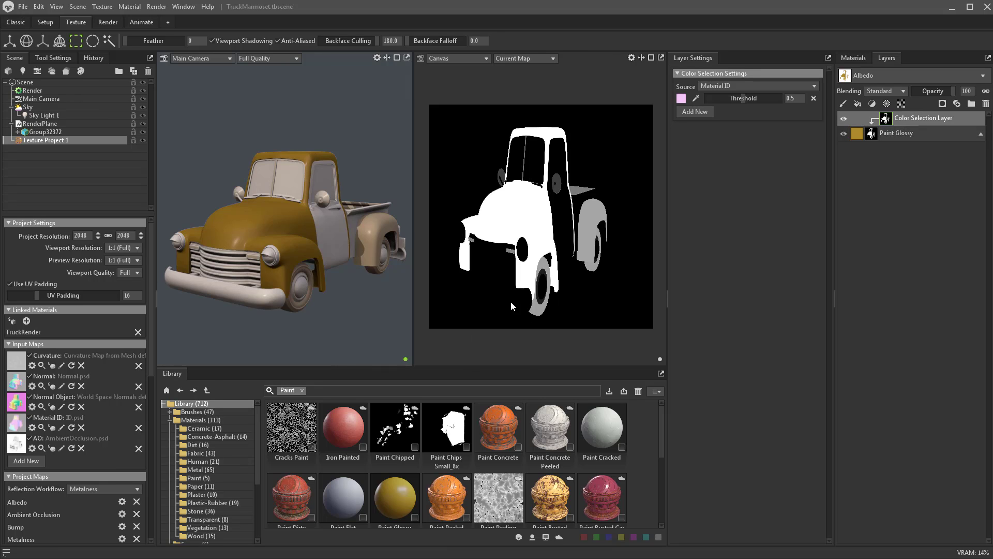
left_click(696, 113)
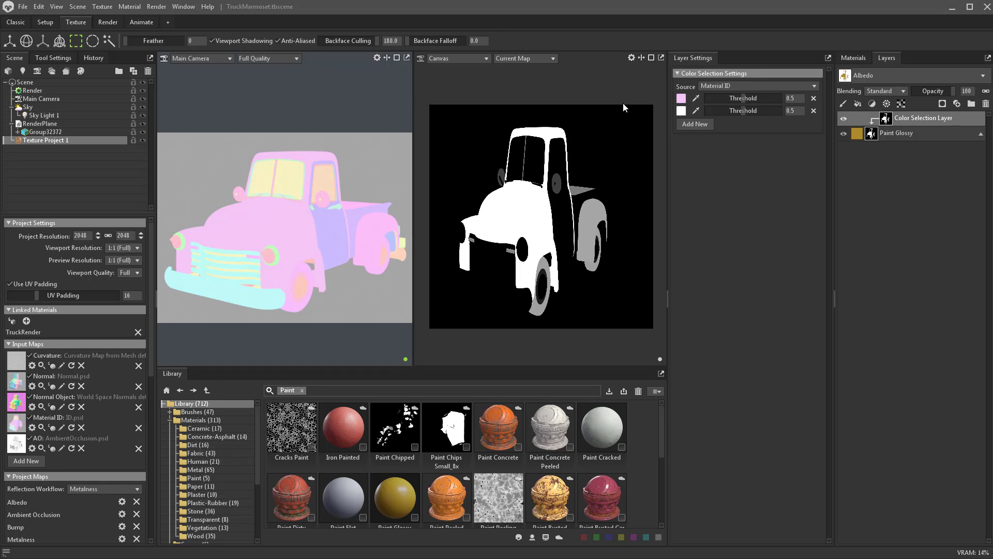
left_click(329, 228)
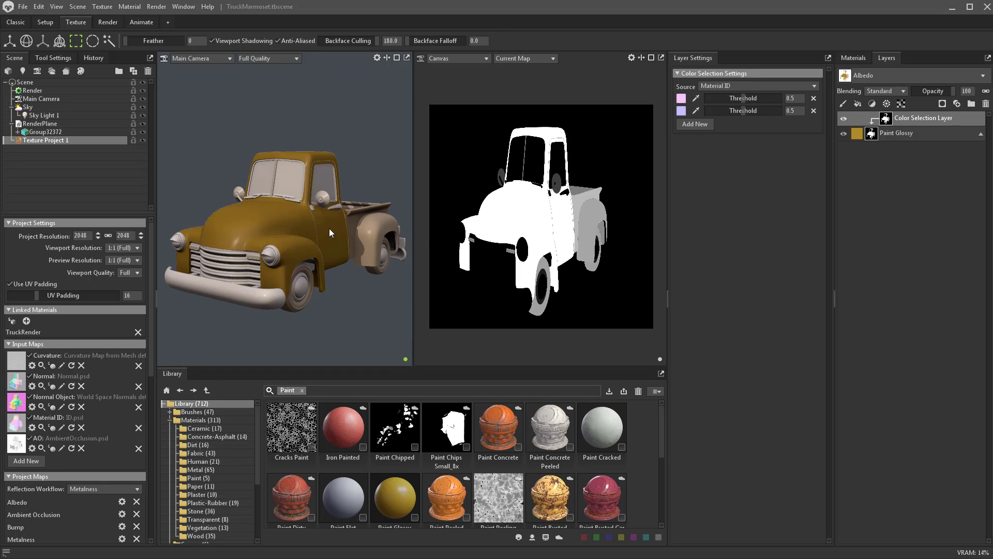
- Add two more Material ID color entries to the mask, sampled from the truck bed and the rear fender
left_click(695, 124)
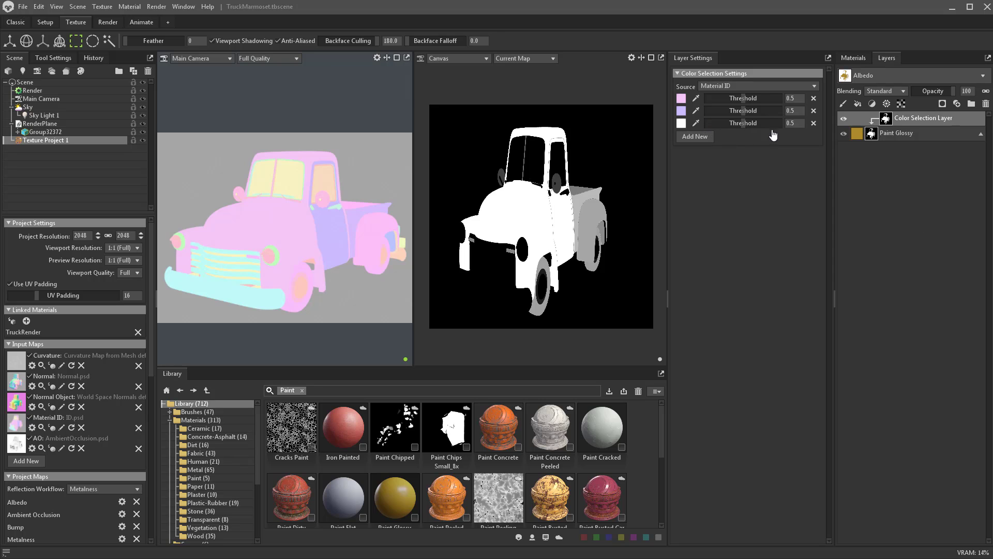
left_click(355, 218)
left_click(695, 136)
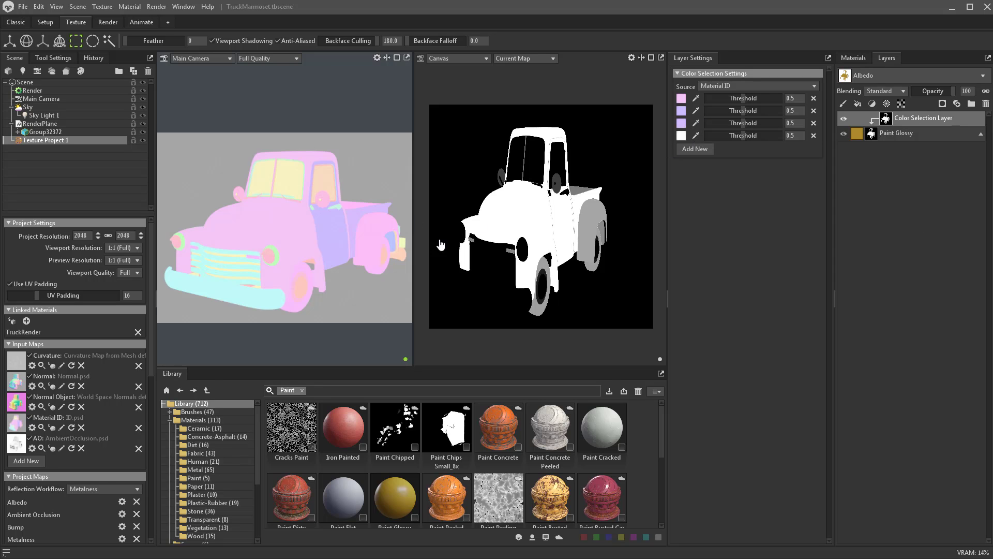
left_click(372, 228)
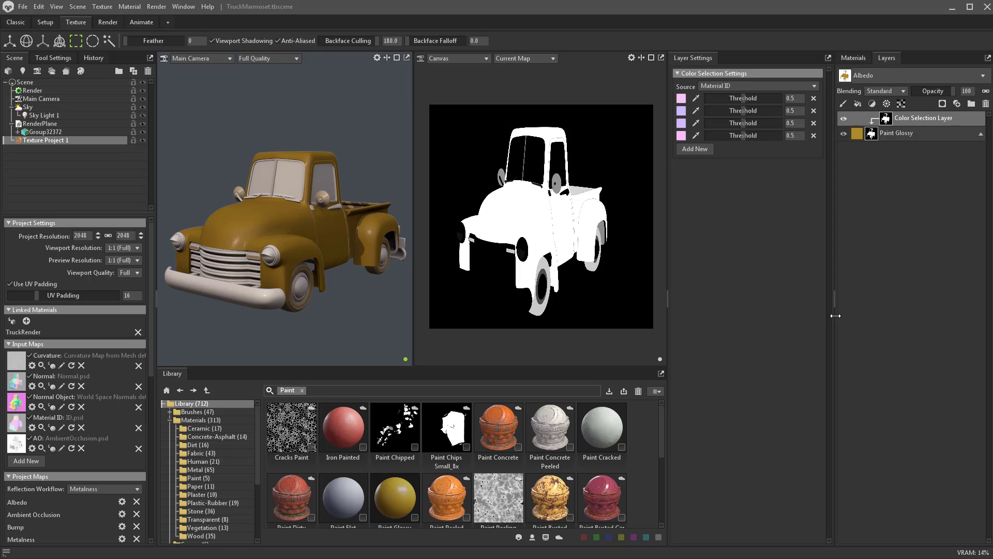
- Switch to ZBrush, load the _SimpleColorSwatches tool and place its color strip along the canvas edge beside the truck model
left_click_drag(744, 135, 711, 128)
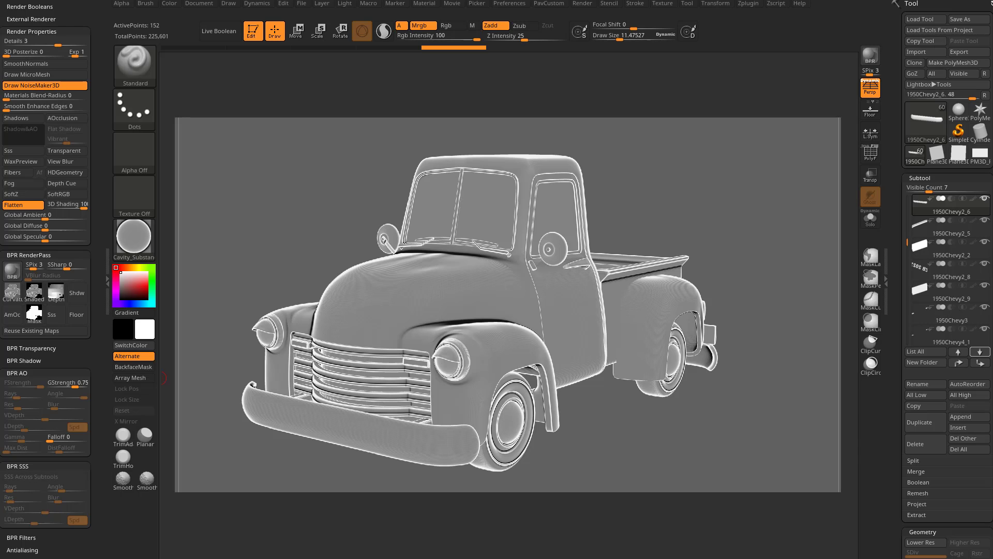
key("comma")
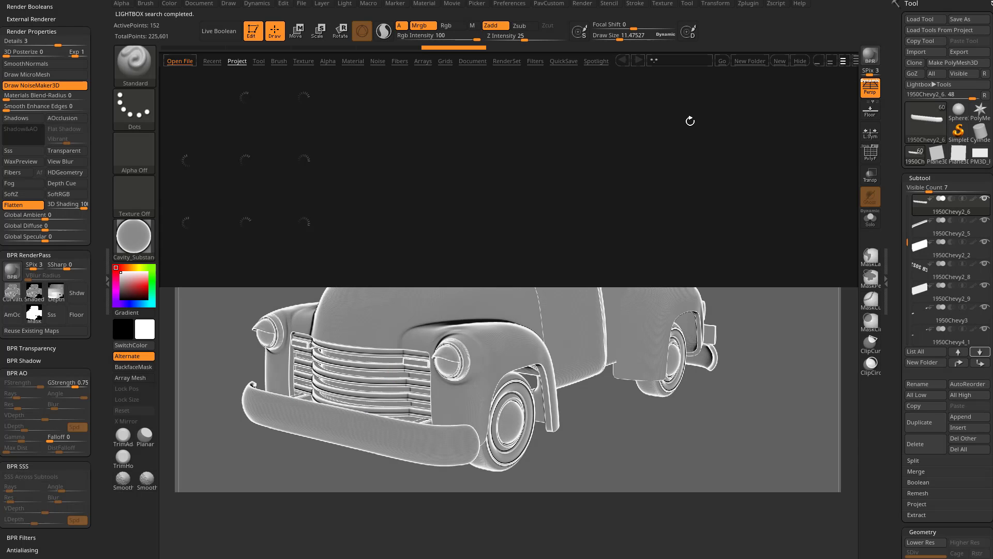
left_click(259, 61)
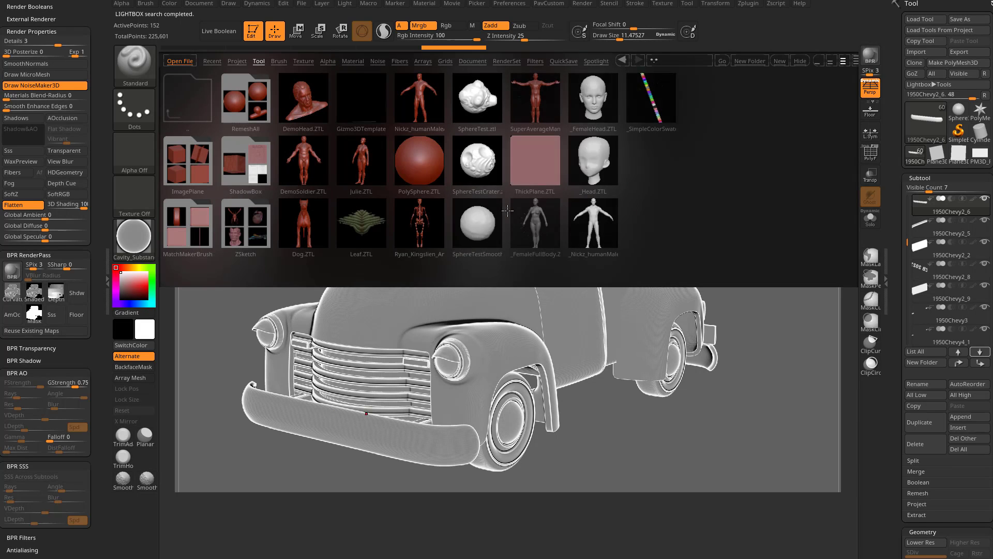
double_click(655, 95)
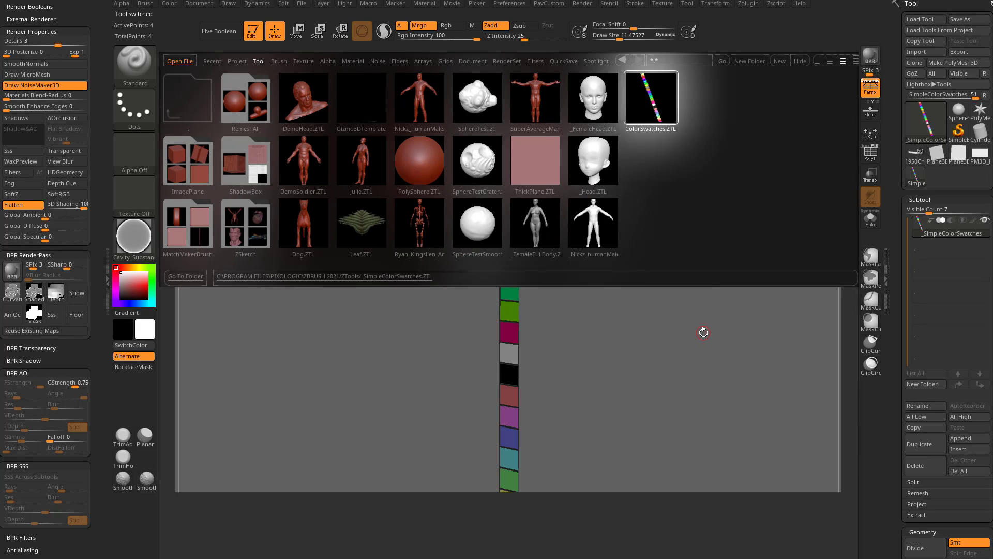
key("comma")
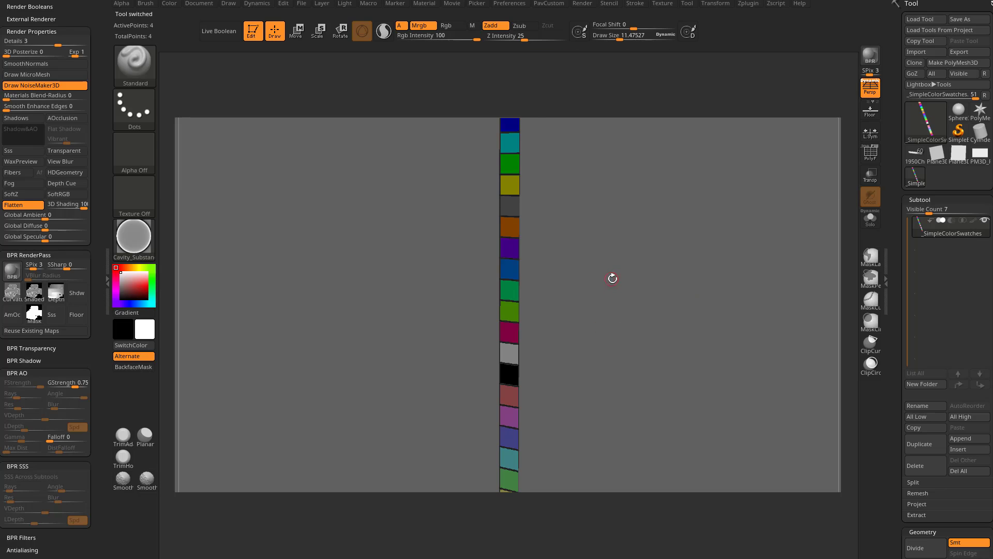
left_click_drag(613, 279, 455, 286, "shift")
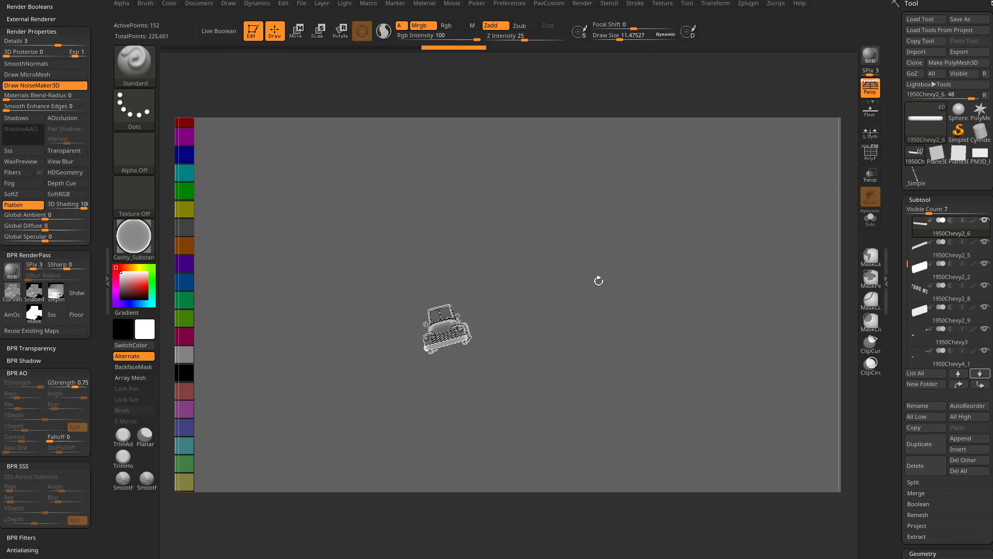
- Change the truck's display material to SkinShade4
left_click(133, 235)
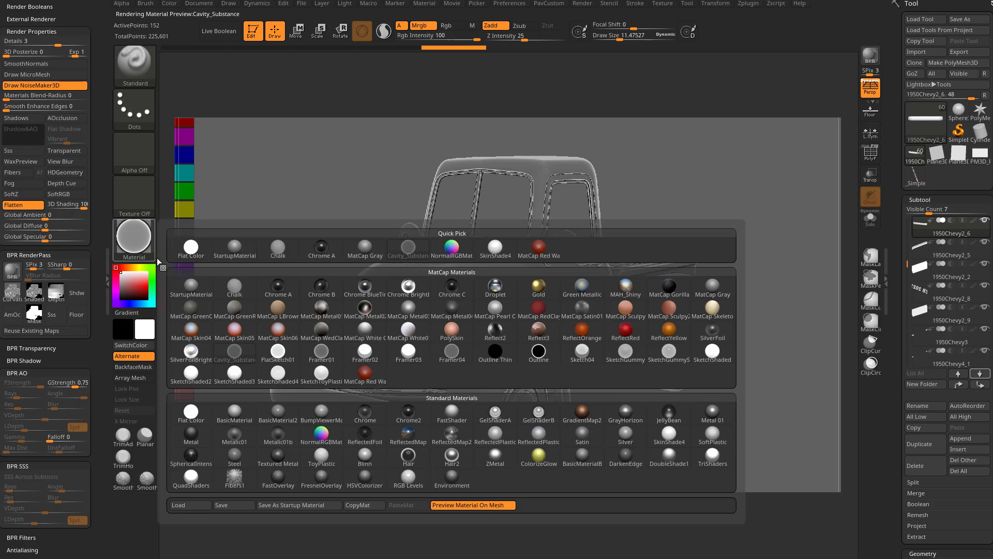
left_click(677, 433)
left_click_drag(790, 369, 720, 390)
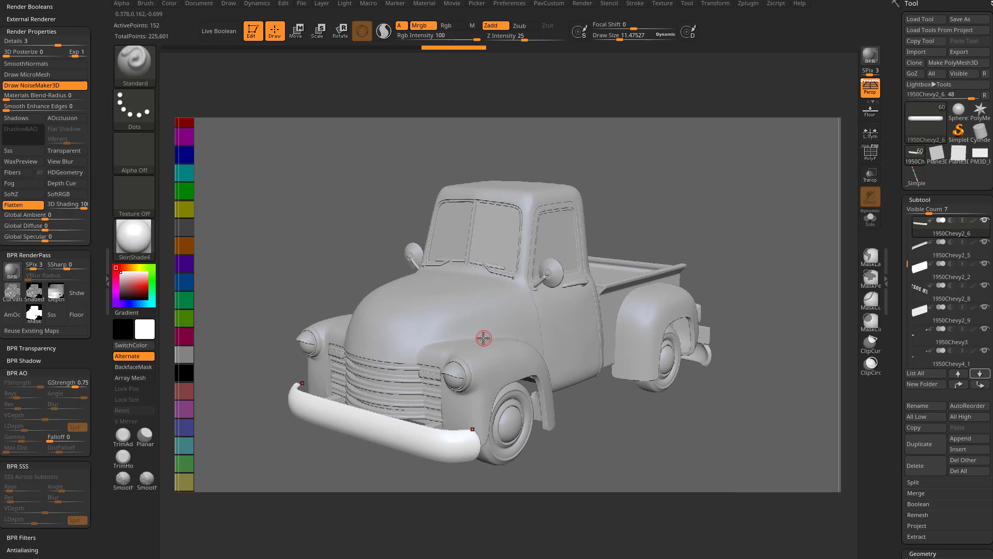
- Sample the red swatch and fill the truck's main body subtool with it
left_click(184, 124)
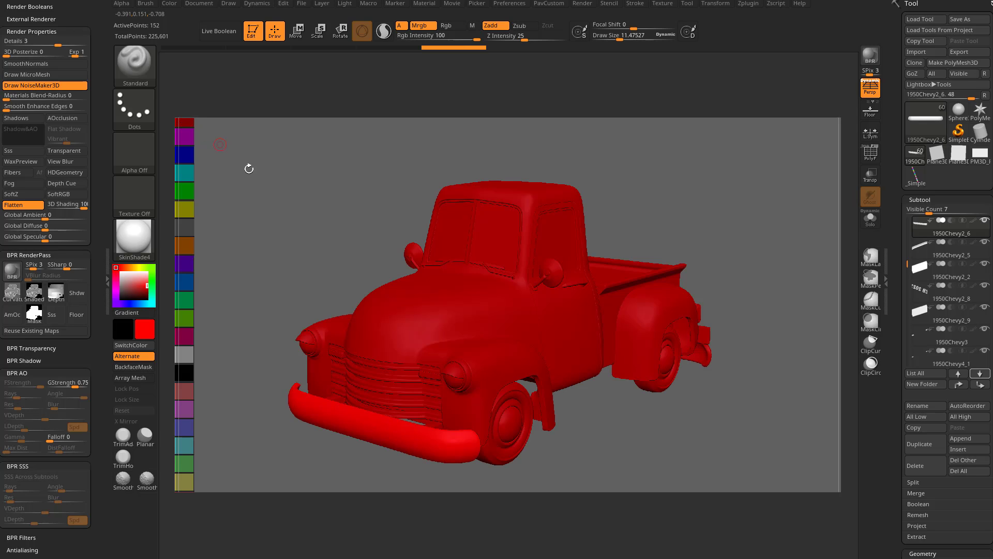
left_click(412, 307, "alt")
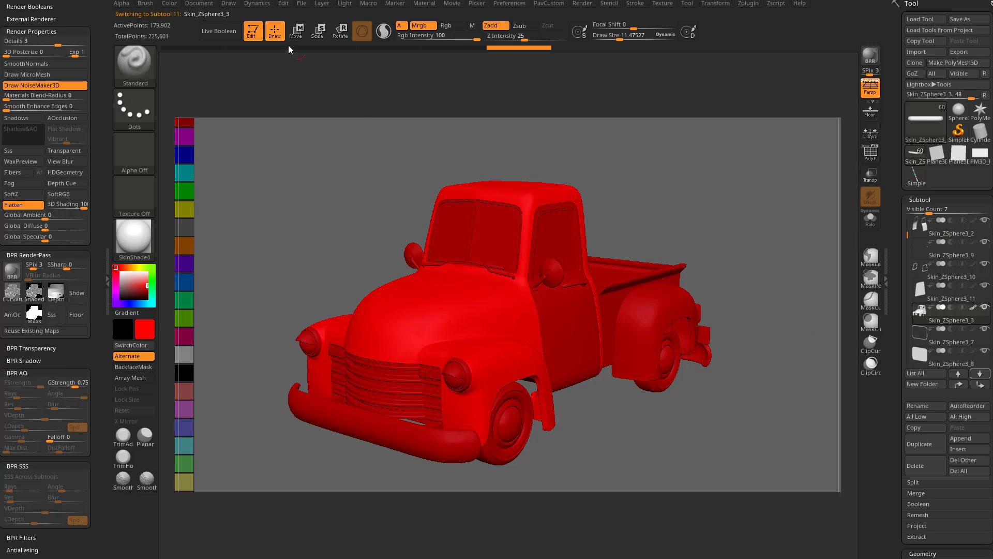
left_click(172, 8)
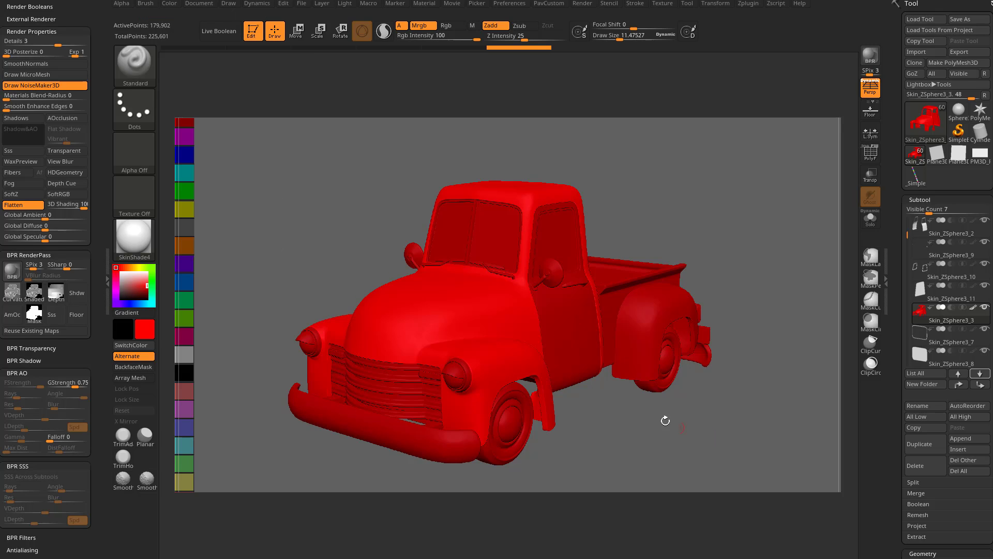
- Fill the doors, the truck bed sides and the rear fenders with the same red
left_click(570, 344, "alt")
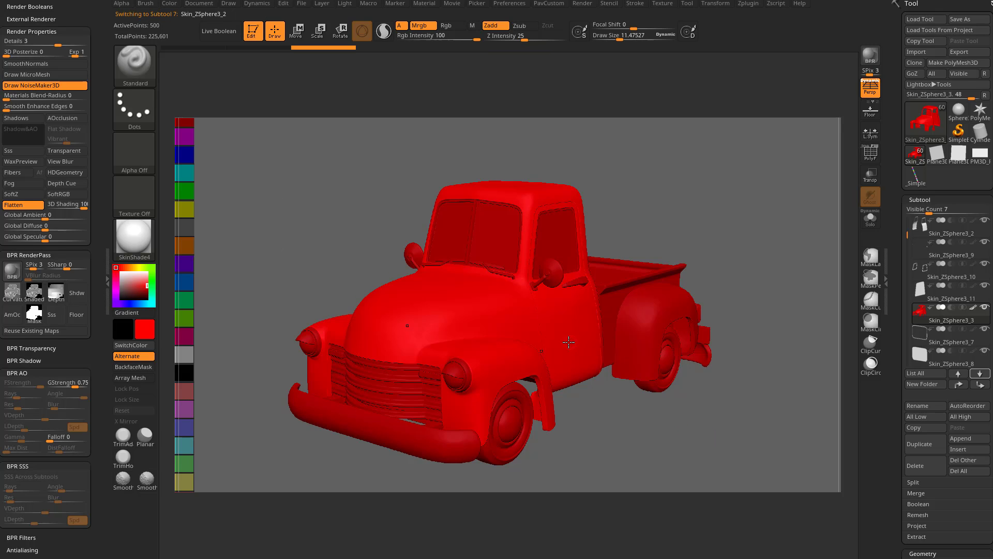
left_click(614, 324, "alt")
left_click(643, 329, "alt")
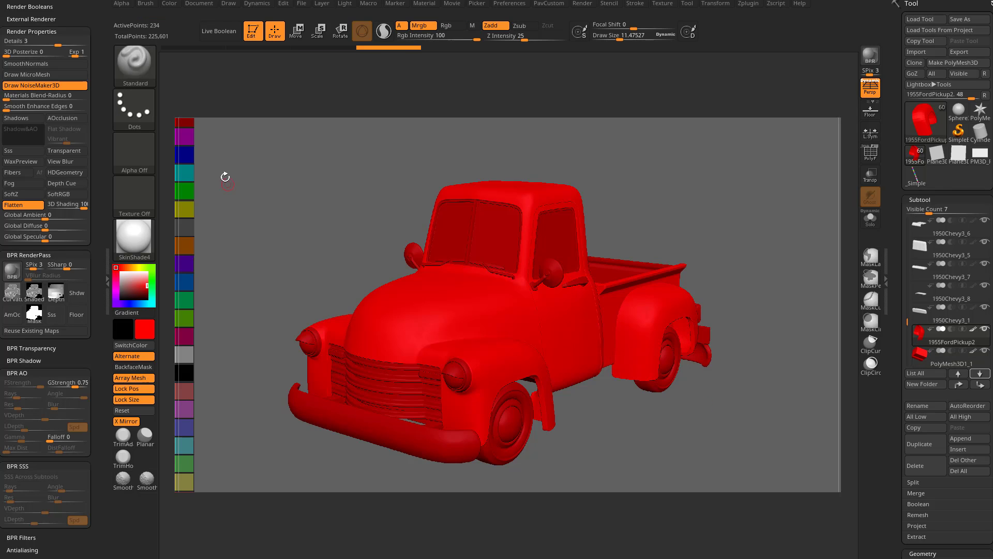
- Sample the magenta swatch and fill the windshield and side window glass with it
left_click(187, 136)
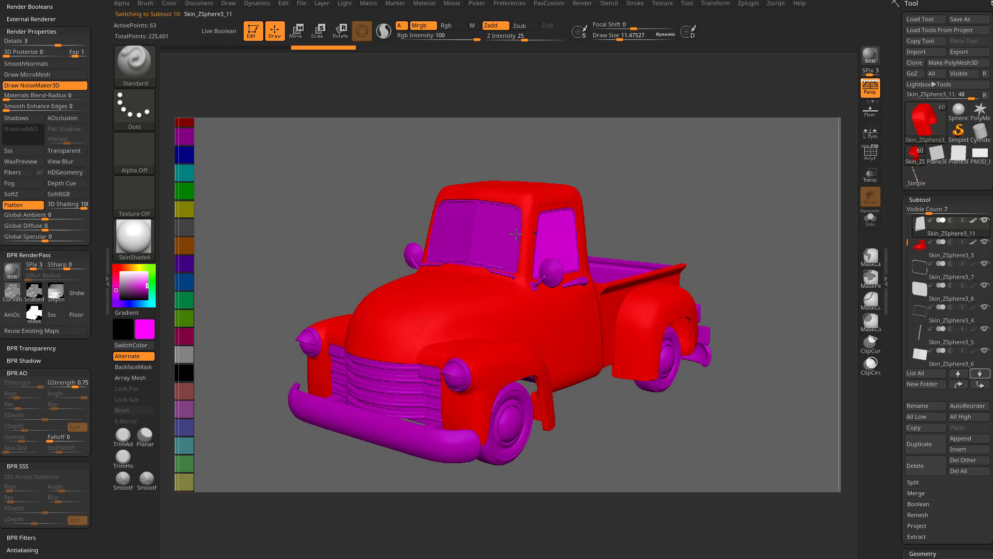
left_click(743, 355, "alt")
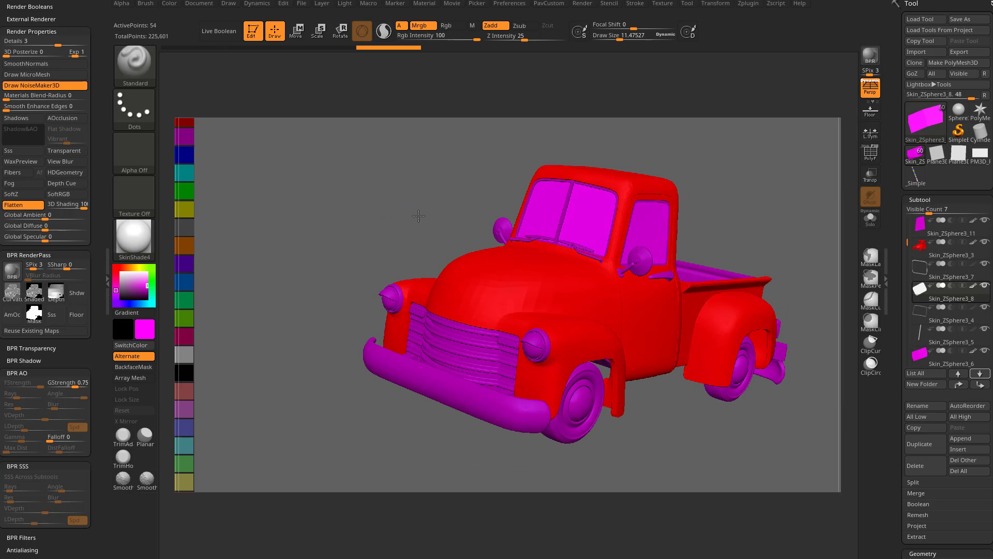
- Dock the Color palette beside the canvas and fill the side window frames with the blue swatch color
left_click(184, 153)
left_click_drag(375, 171, 353, 190, "alt")
left_click_drag(829, 227, 684, 257)
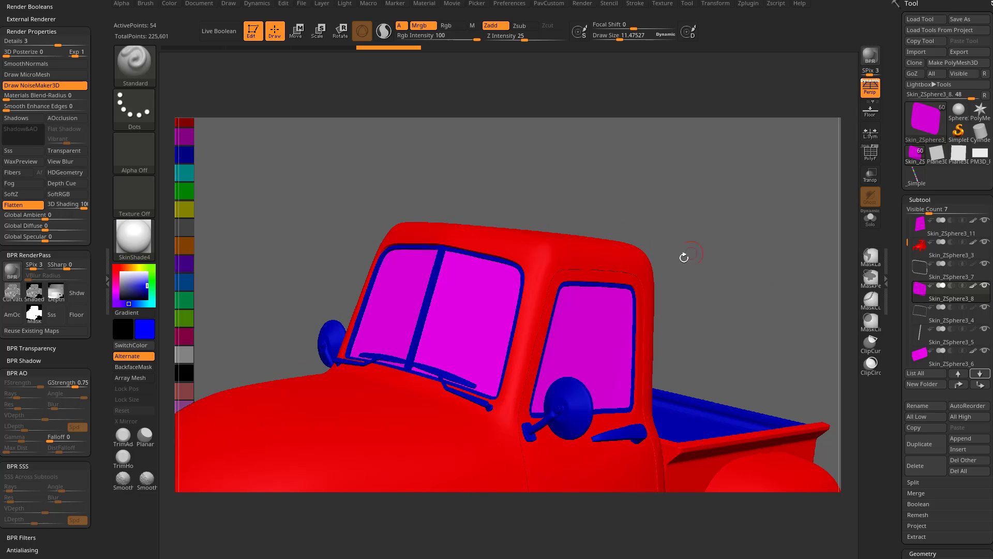
left_click(624, 286, "alt")
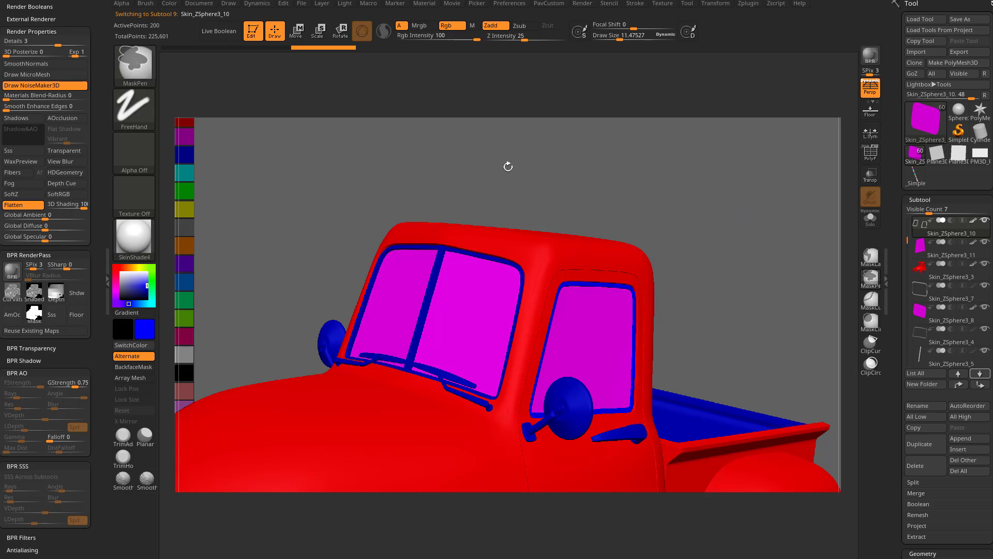
left_click(169, 6)
left_click_drag(165, 13, 57, 20)
left_click_drag(282, 175, 270, 179)
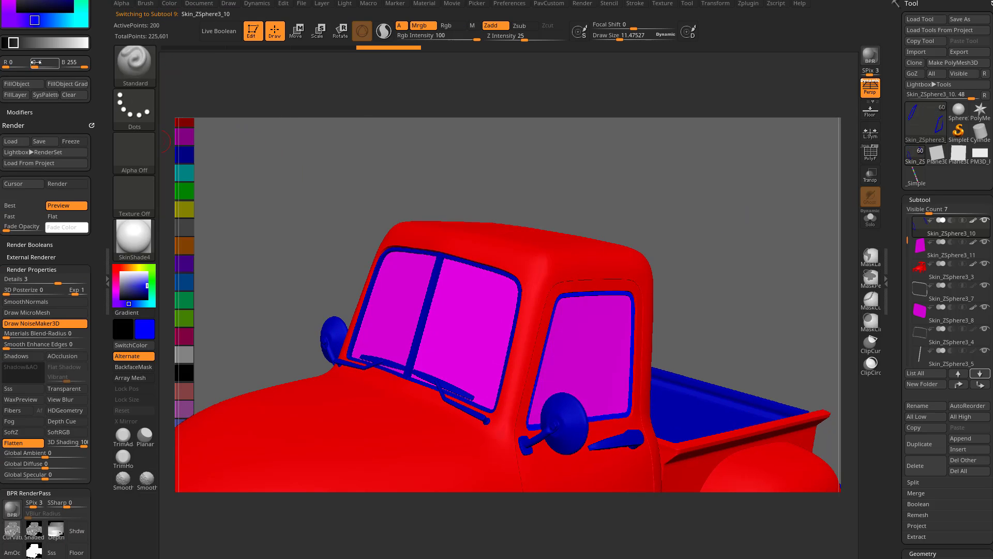
left_click_drag(585, 205, 544, 190)
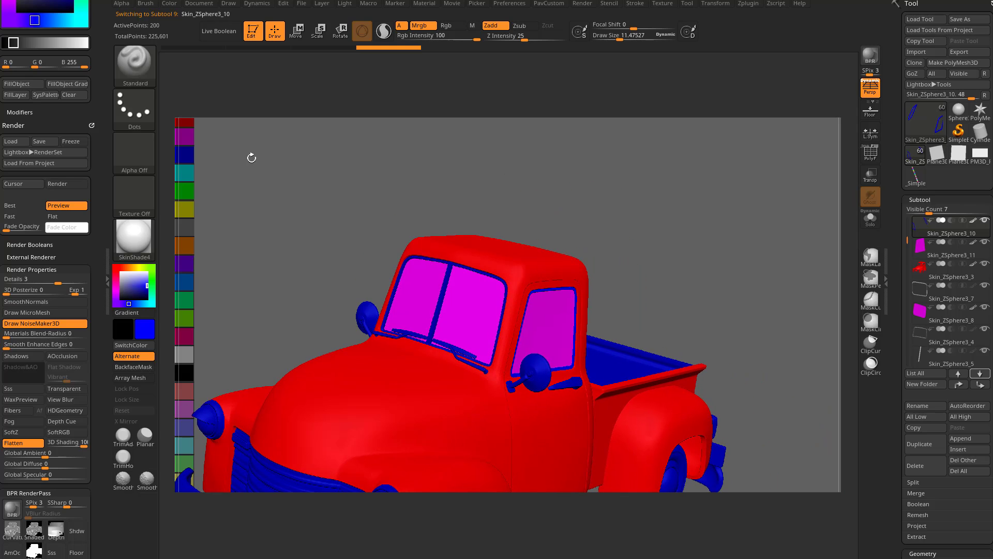
key("c")
key("ctrl+f")
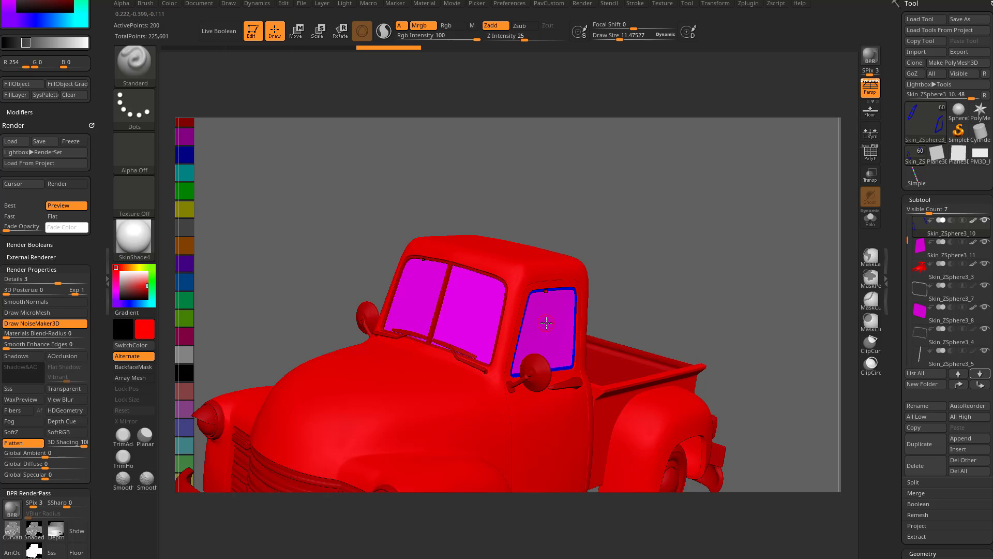
- Try the magenta, blue and cyan swatch colors on the truck's remaining unfilled trim parts
key("c")
key("ctrl+f")
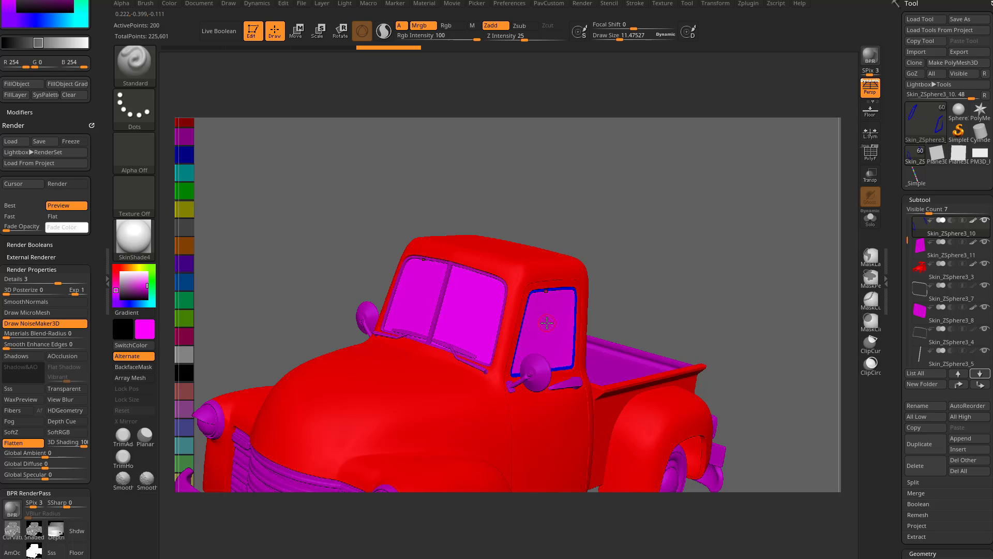
left_click(188, 152)
key("ctrl+f")
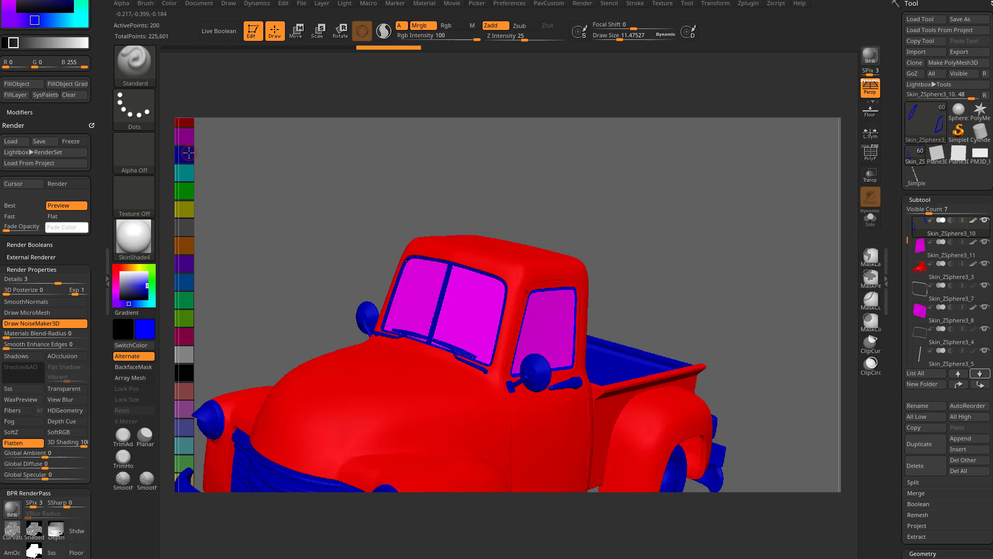
left_click(184, 172)
key("ctrl+f")
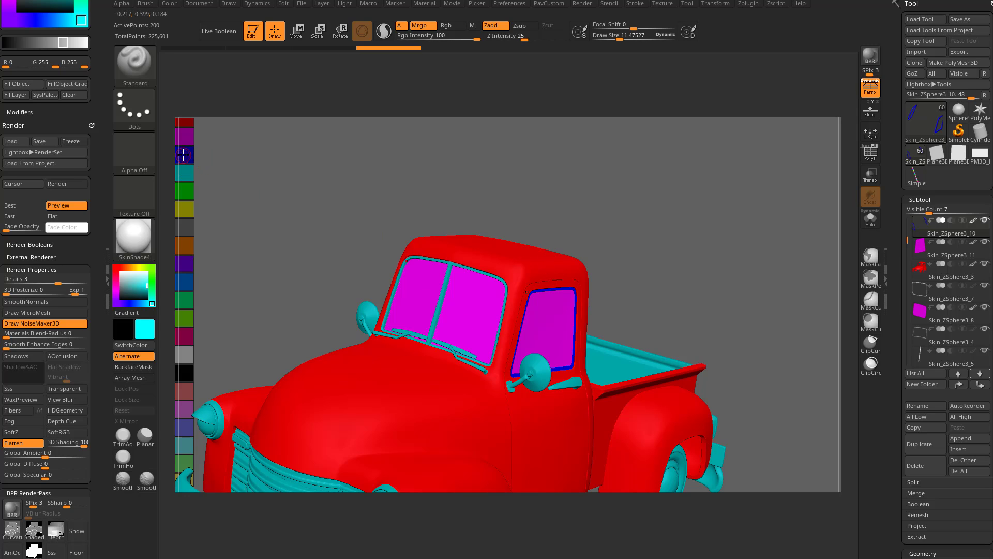
- Sample the blue swatch and fill the windshield seal, center divider and wipers with it
key("c")
mouse_move(569, 204)
left_mouse_down("alt")
mouse_move(550, 198)
mouse_move(592, 207)
mouse_move(633, 196)
mouse_move(616, 199)
mouse_move(606, 250)
left_mouse_up("alt")
left_click(421, 258, "alt")
left_click(394, 249, "alt")
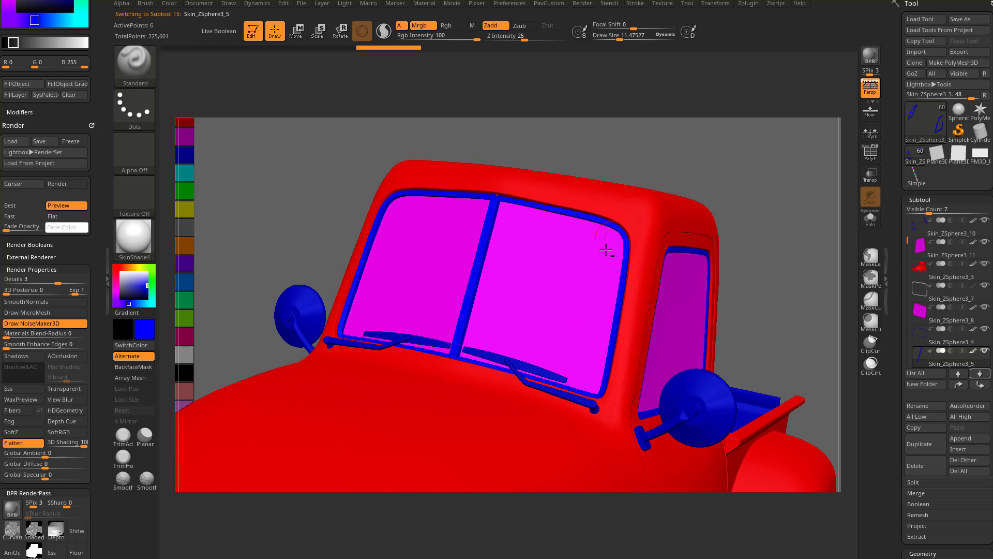
left_click(528, 383, "alt")
left_click_drag(813, 209, 765, 222)
left_click(548, 358, "alt")
left_click_drag(358, 282, 393, 279)
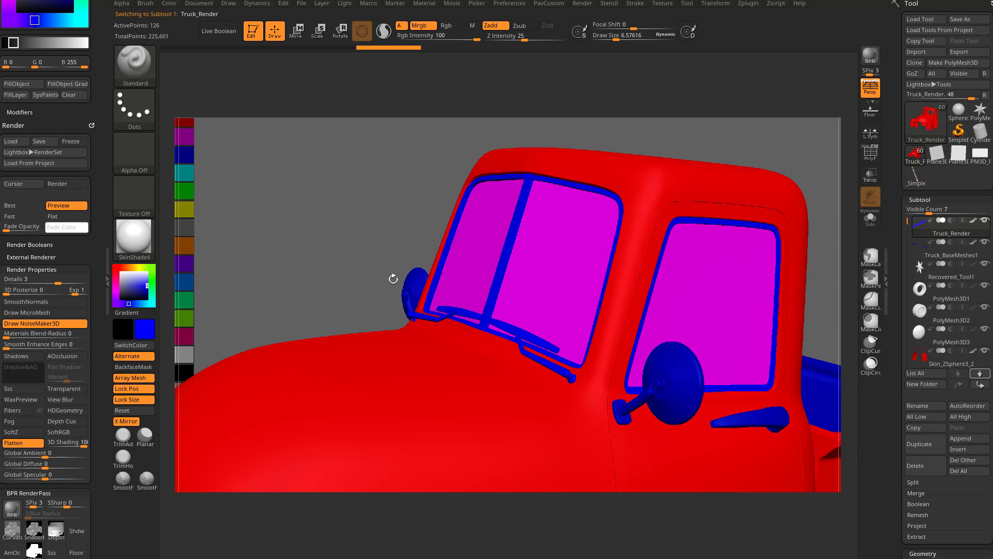
left_click(488, 300, "alt")
- Fill the headlight housings, the grille and the bumpers with the same blue
left_click_drag(734, 290, 768, 308)
right_click_drag(767, 308, 727, 379, "ctrl")
left_click_drag(727, 380, 631, 417)
left_click(468, 341, "alt")
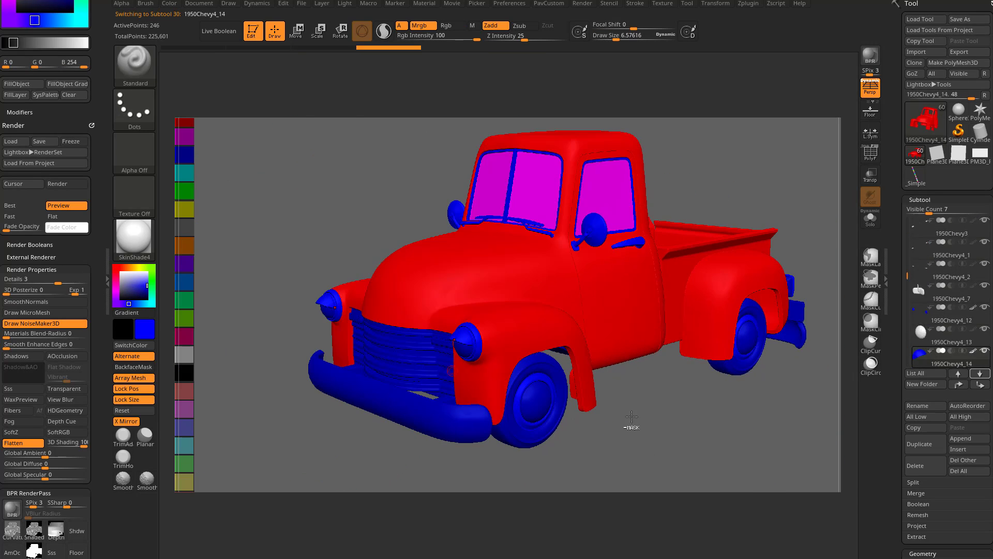
left_click(403, 352, "alt")
left_click_drag(643, 142, 284, 373)
left_click(445, 362, "alt")
- Fill the truck bed's floor and slats with the red swatch color
left_click_drag(724, 414, 772, 275)
left_click(548, 310, "alt")
left_click(527, 259, "alt")
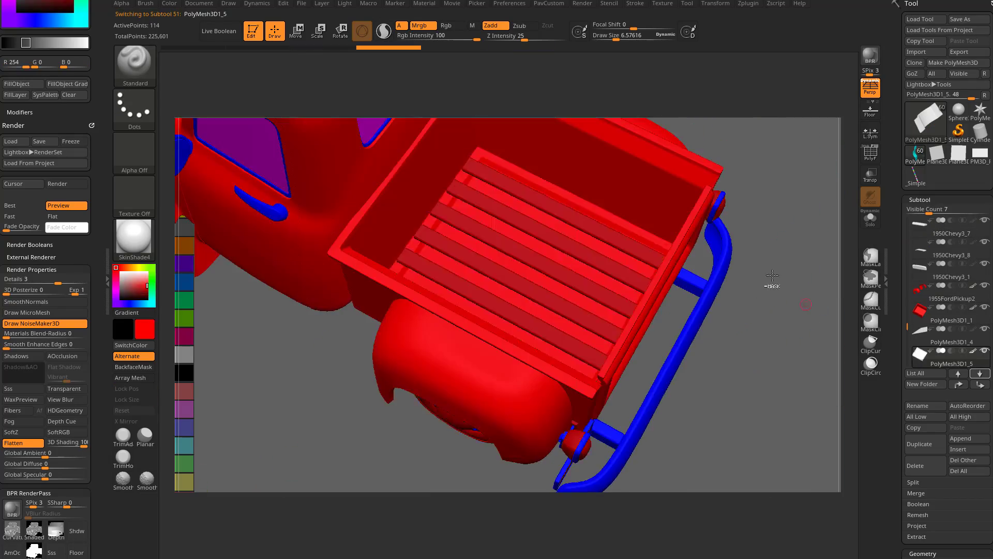
- Color the grille inserts cyan, the tires gray and the front turn signals orange using the swatches
right_click_drag(773, 276, 754, 200, "ctrl")
mouse_move(753, 200)
left_mouse_down()
mouse_move(767, 335)
mouse_move(807, 321)
left_mouse_up()
left_click(392, 278, "alt")
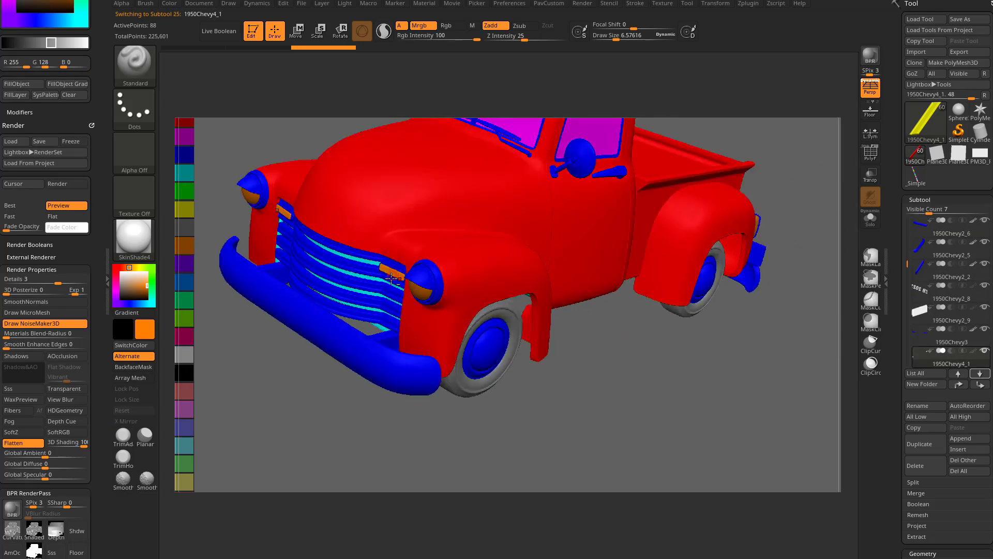
- Fill the headlight lenses with the pink swatch color (255, 0, 128)
left_click_drag(672, 414, 415, 450)
right_click_drag(414, 450, 568, 362, "ctrl")
mouse_move(567, 361)
left_mouse_down()
mouse_move(620, 207)
mouse_move(620, 404)
left_mouse_up()
left_click(446, 331, "alt")
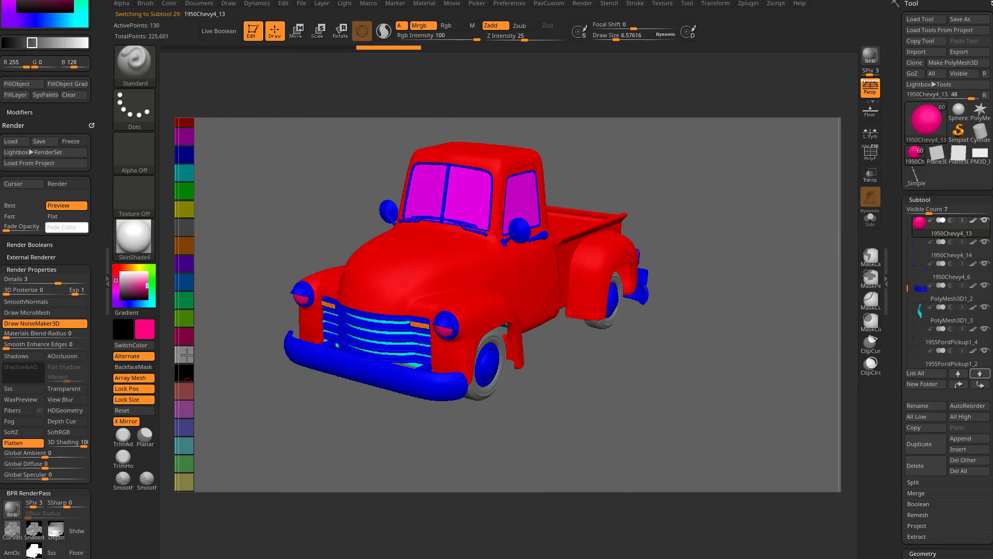
- Select the remaining rear light subtool and sample a light magenta color (255, 128, 255) for it
left_click(650, 184, "alt")
key("c")
mouse_move(248, 414)
left_mouse_down()
mouse_move(621, 404)
mouse_move(816, 444)
mouse_move(711, 468)
left_mouse_up()
key("c")
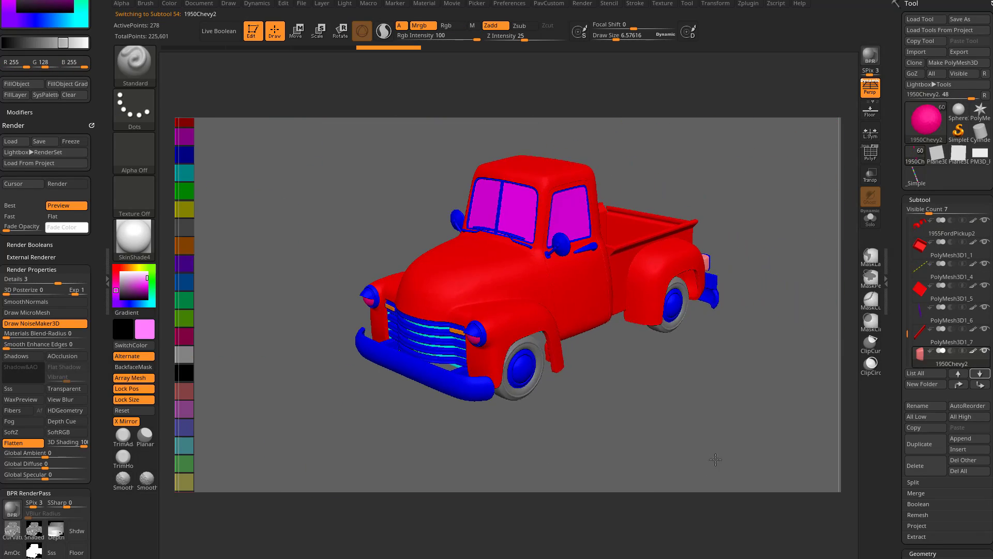
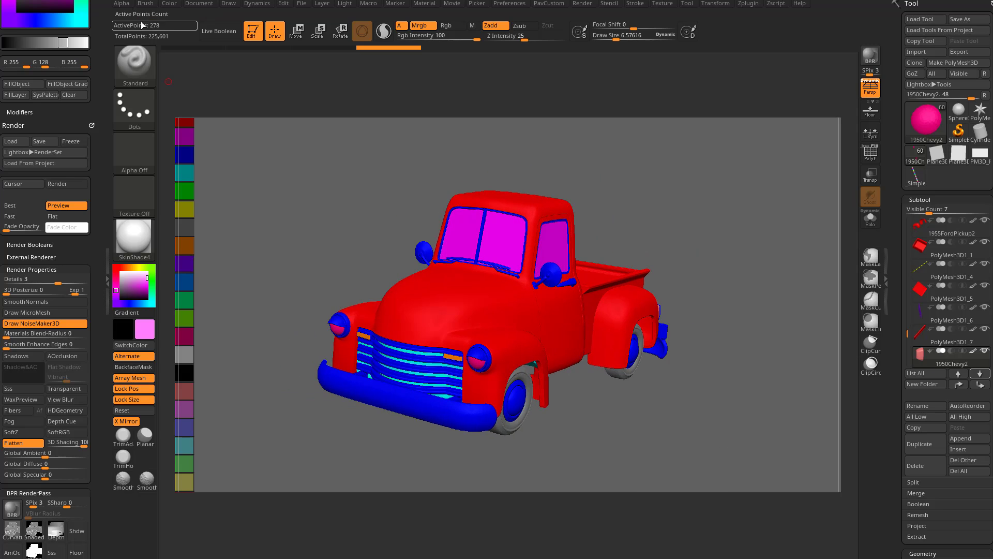
- Apply the Flat Color material to the truck and recall the stored Cust1 ZAppLink view
left_click(138, 235)
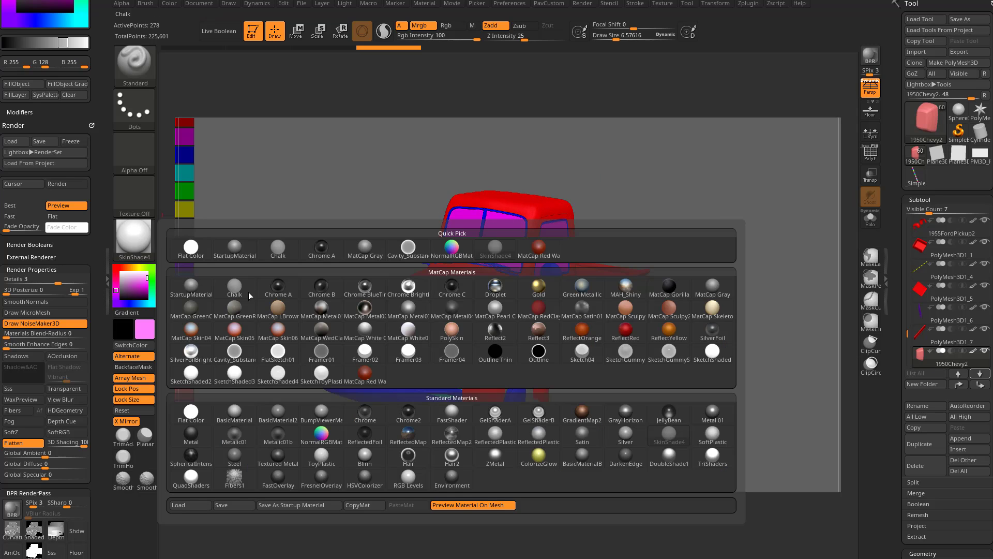
left_click(196, 410)
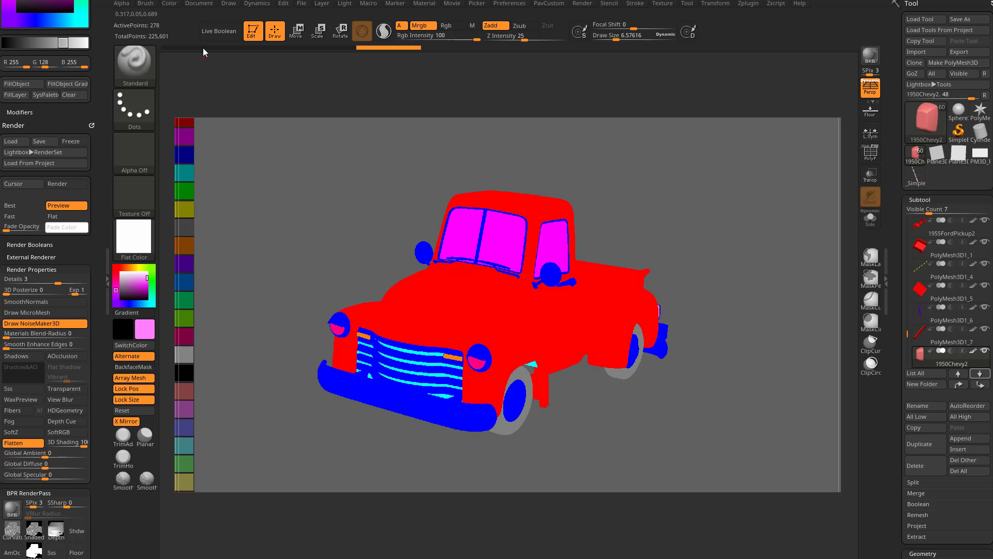
mouse_move(205, 7)
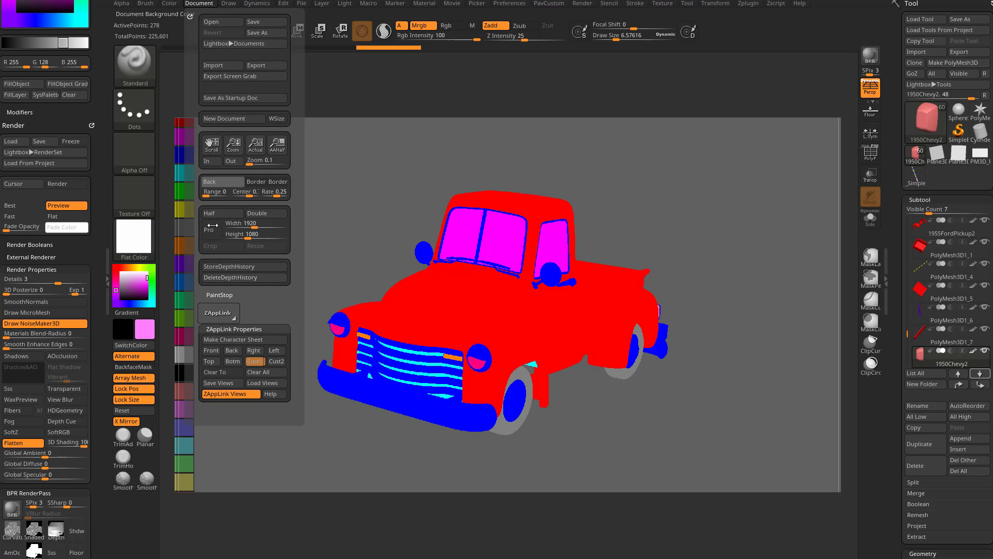
left_click(257, 362)
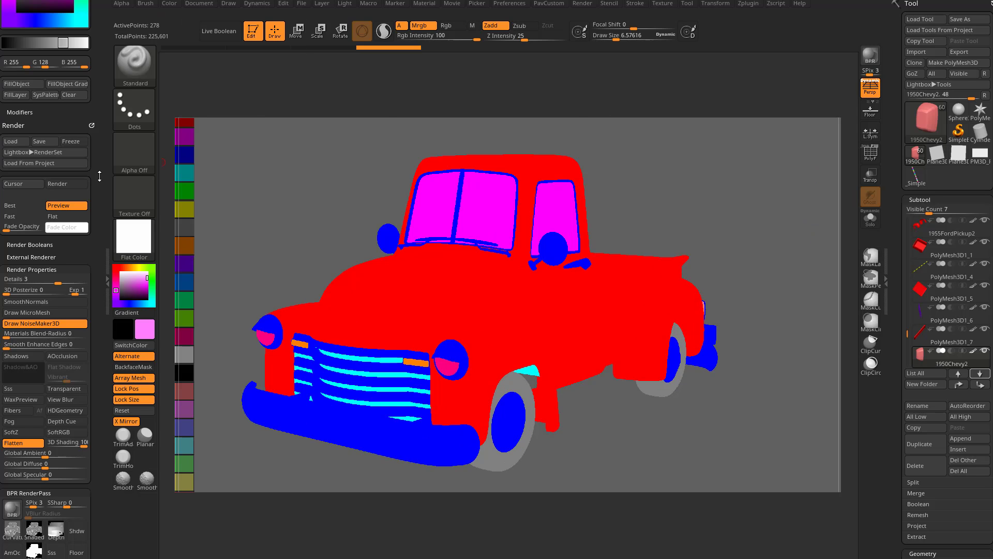
- Run a BPR render and export its composite pass to the TruckMaps folder as IDEasy.psd
left_click_drag(79, 244, 79, 111)
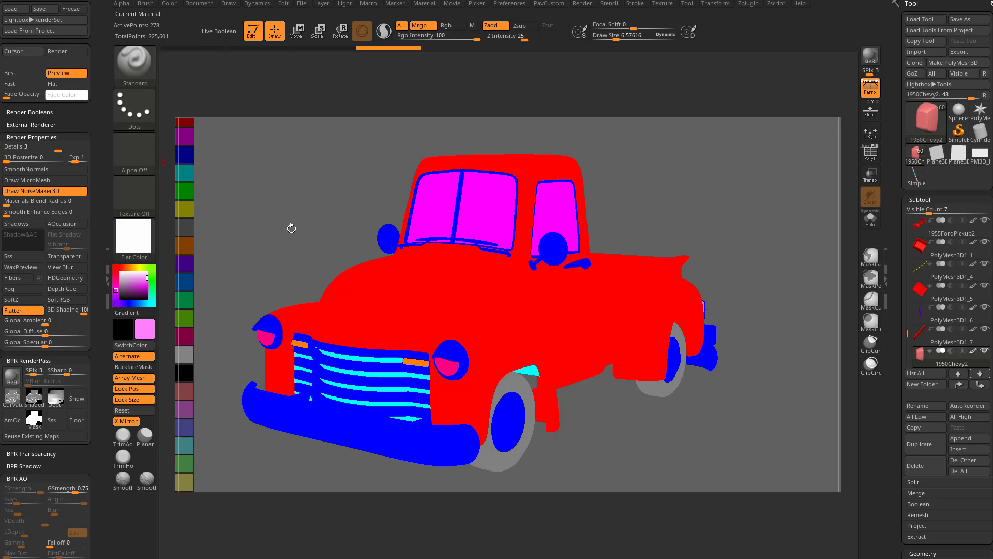
left_click(870, 58)
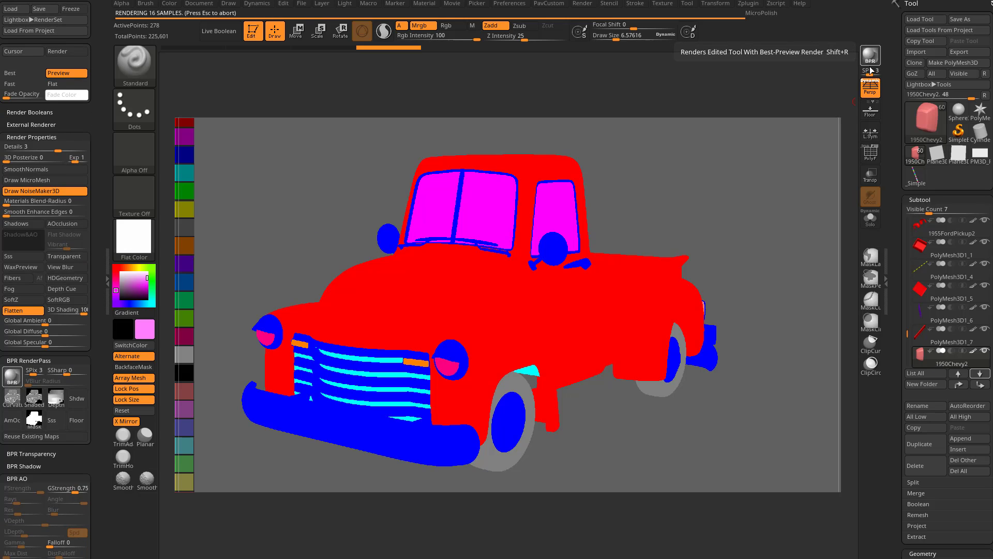
left_click(11, 399)
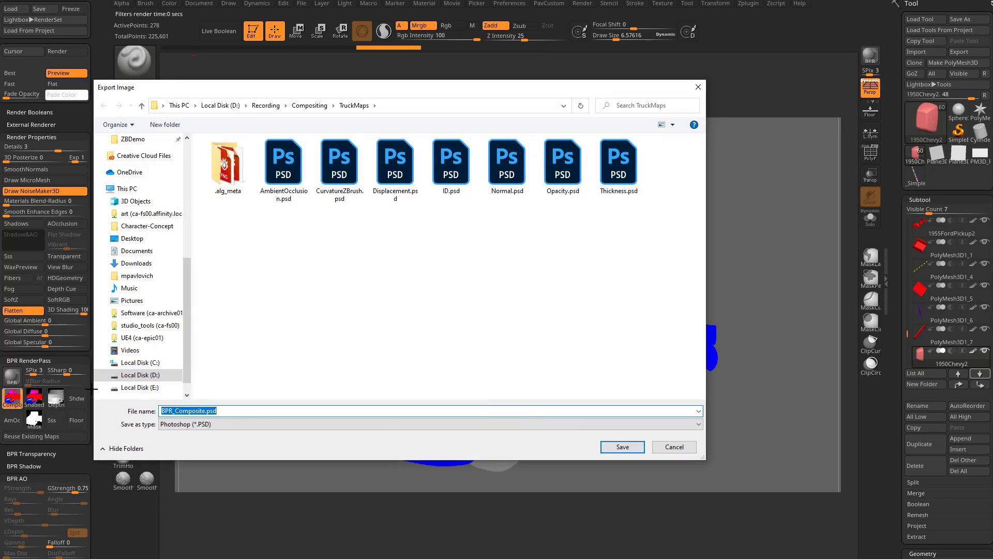
left_click(438, 188)
double_click(164, 411)
key("Return")
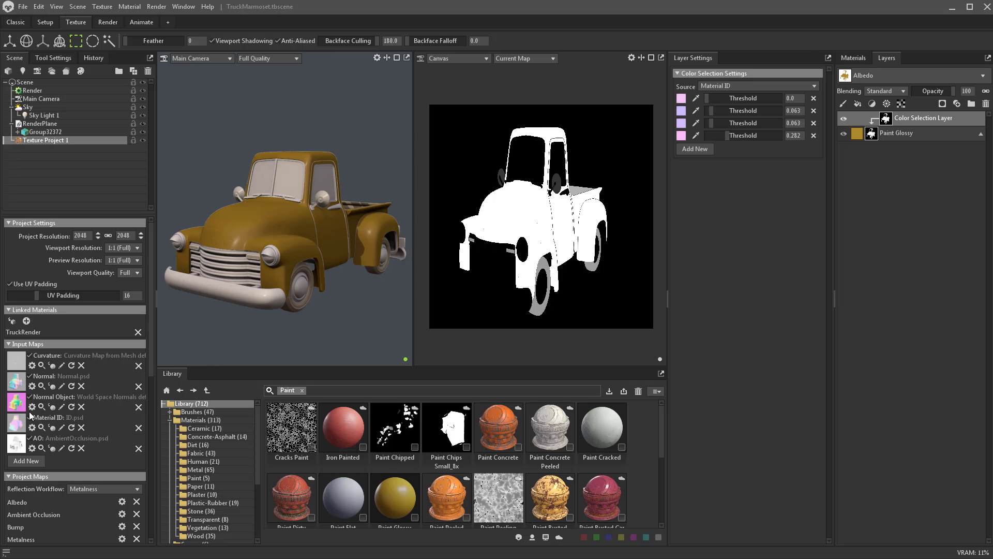
- In Marmoset Toolbag, remove all four color entries from the Color Selection Layer
left_click(813, 98)
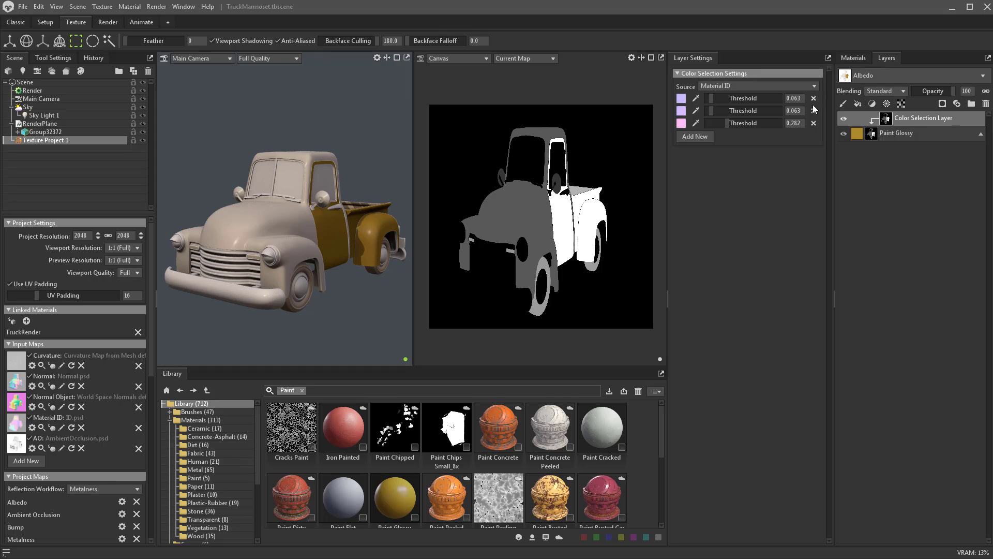
left_click(813, 98)
left_click(813, 98)
left_click(813, 98)
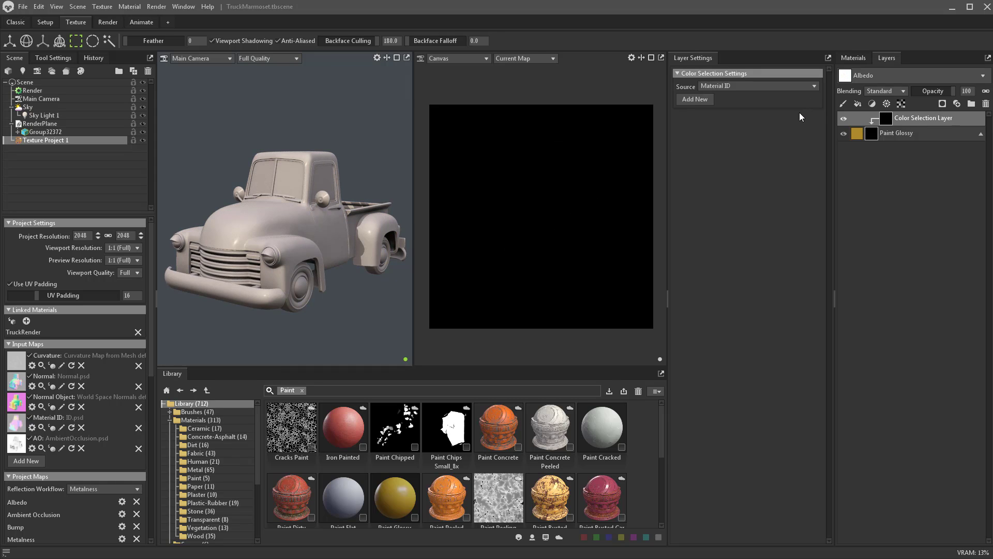
- Replace the Material ID input map with IDEasy.psd and add the truck body's red to the color selection
left_click_drag(145, 538, 18, 424)
left_click(684, 98)
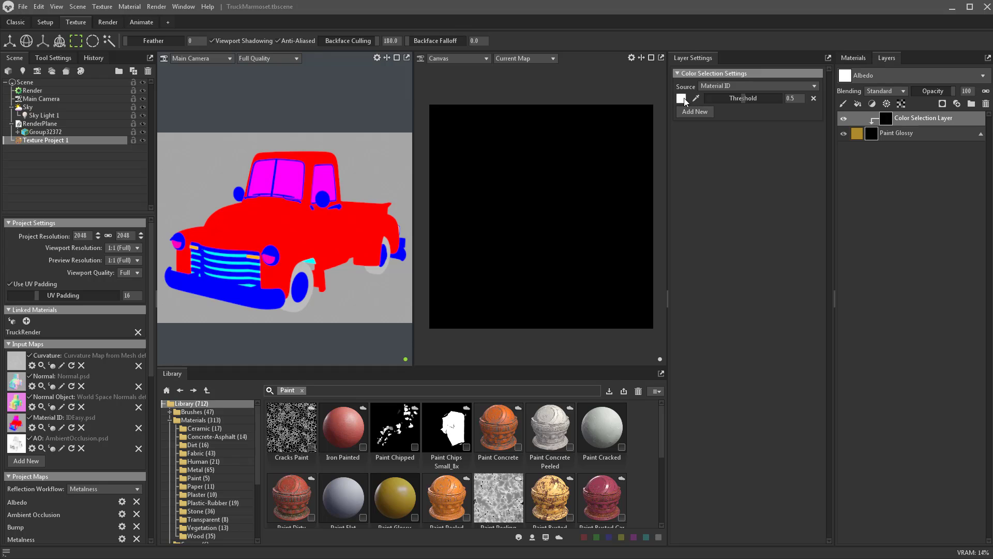
left_click(270, 228)
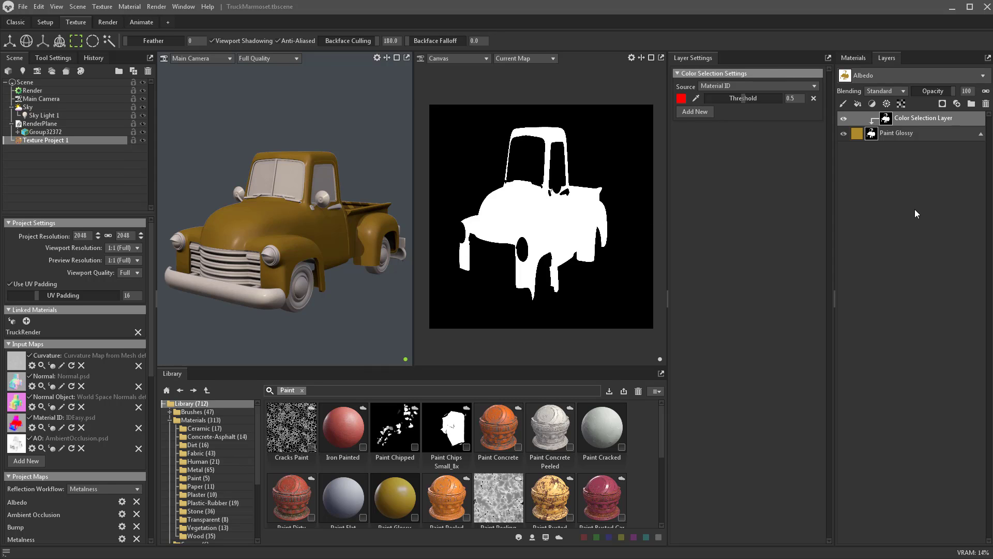
- Give the Paint Glossy layer an orange albedo color with contrast 0.807, and set its roughness to 0.206
left_click(860, 134)
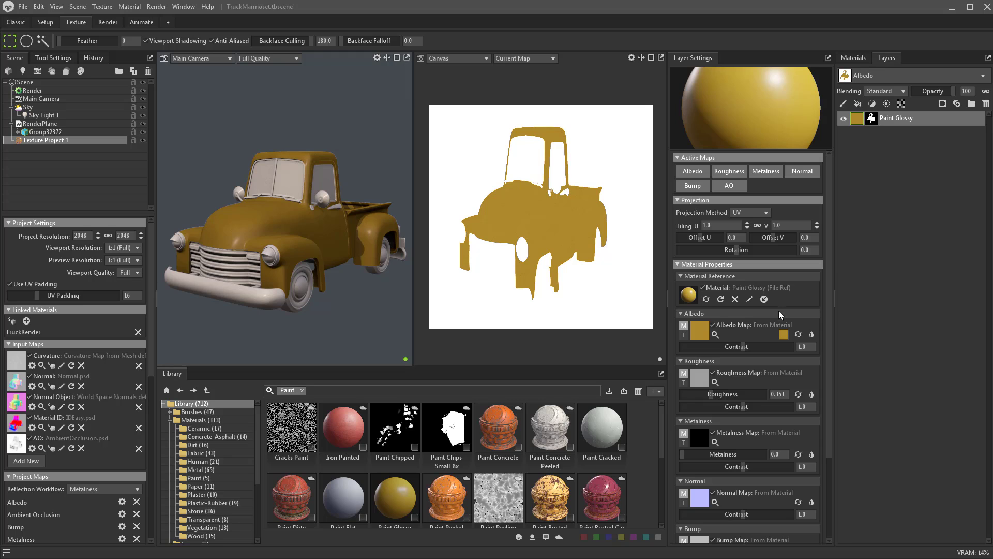
mouse_move(744, 348)
left_mouse_down()
mouse_move(769, 344)
mouse_move(735, 335)
left_mouse_up()
left_click(784, 336)
left_click_drag(483, 247, 473, 216)
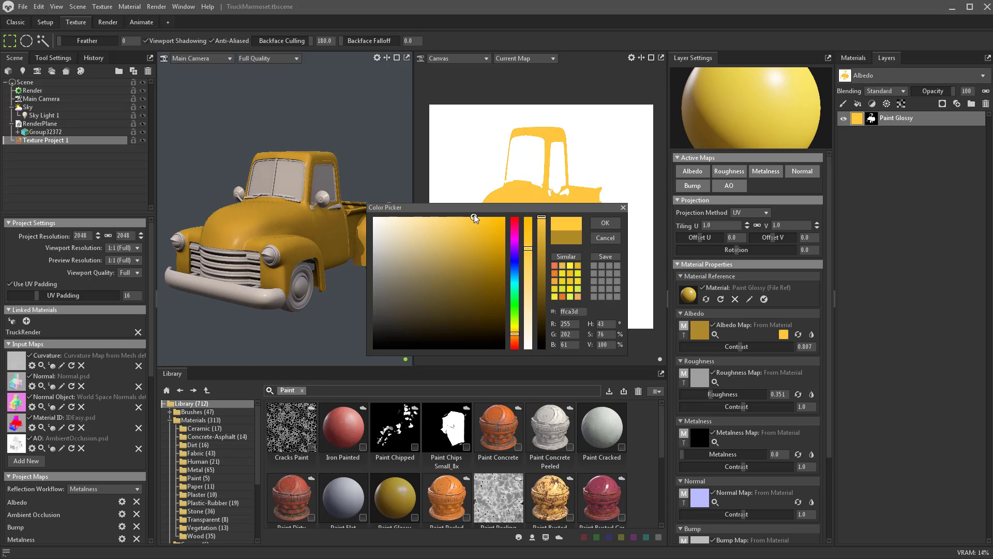
left_click(515, 340)
left_click(605, 223)
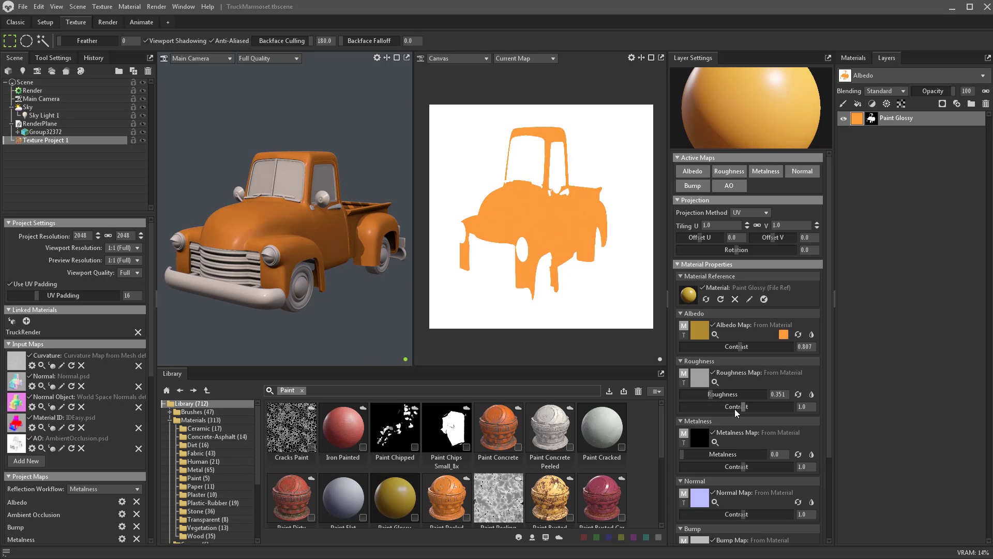
left_click_drag(711, 395, 699, 395)
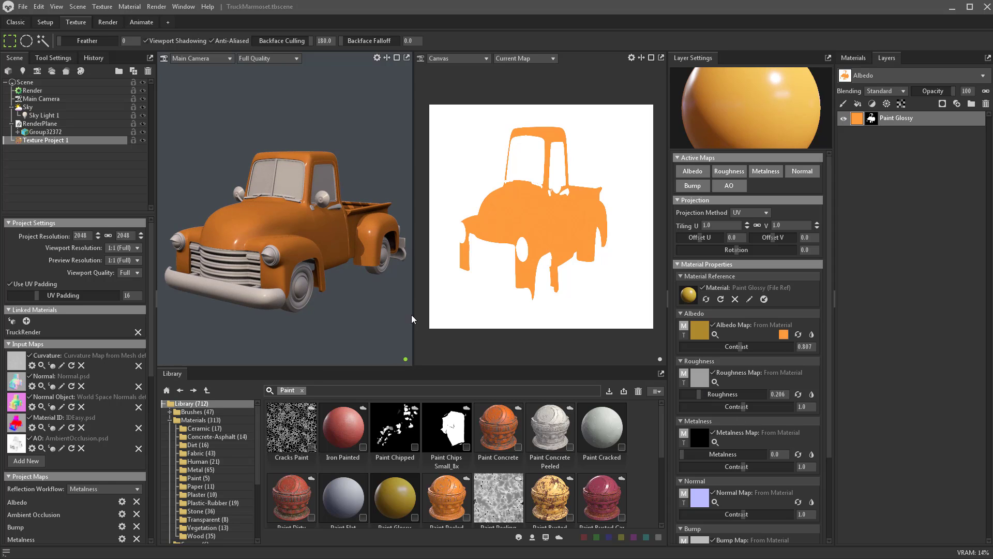
- Rotate the sky lighting around the truck and raise the brightness of Sky Light 1 to 6.787
left_click_drag(358, 304, 294, 299)
left_click(85, 116)
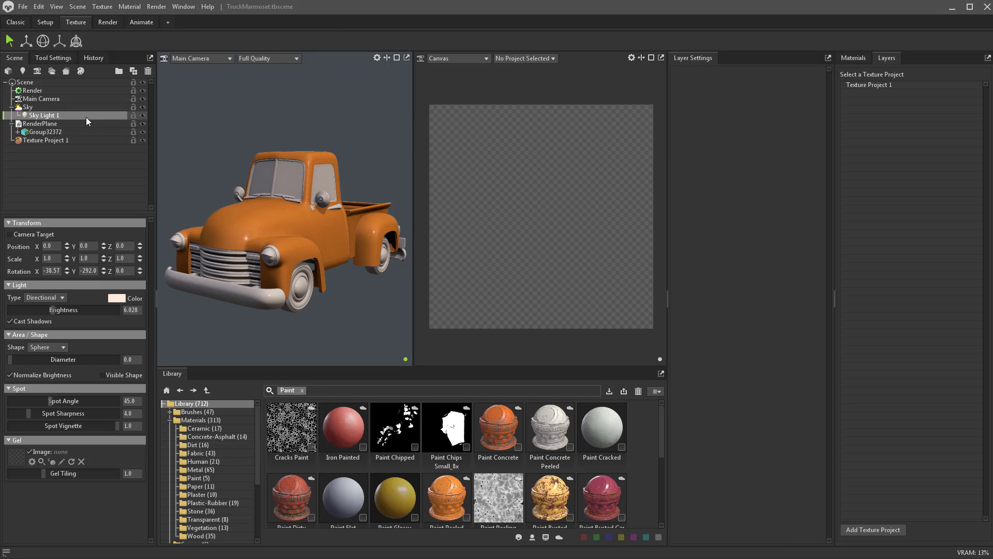
left_click_drag(52, 310, 55, 310)
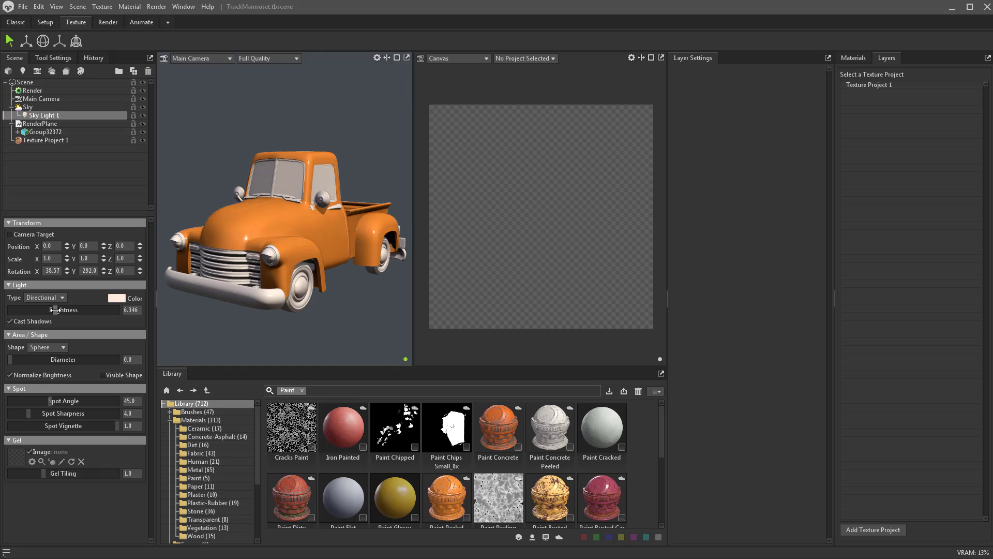
left_click(28, 107)
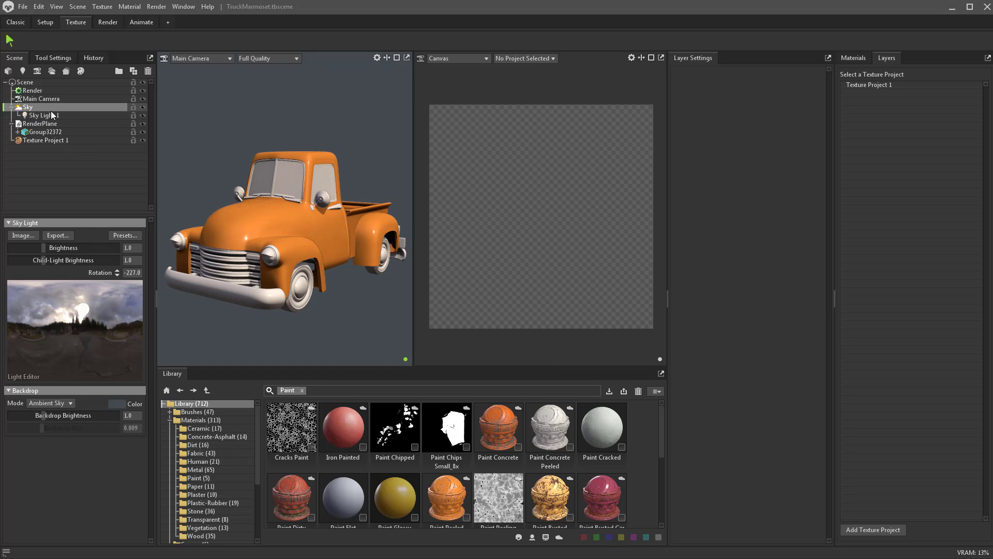
left_click(43, 114)
left_click_drag(56, 309, 58, 309)
left_click_drag(249, 270, 228, 274, "shift")
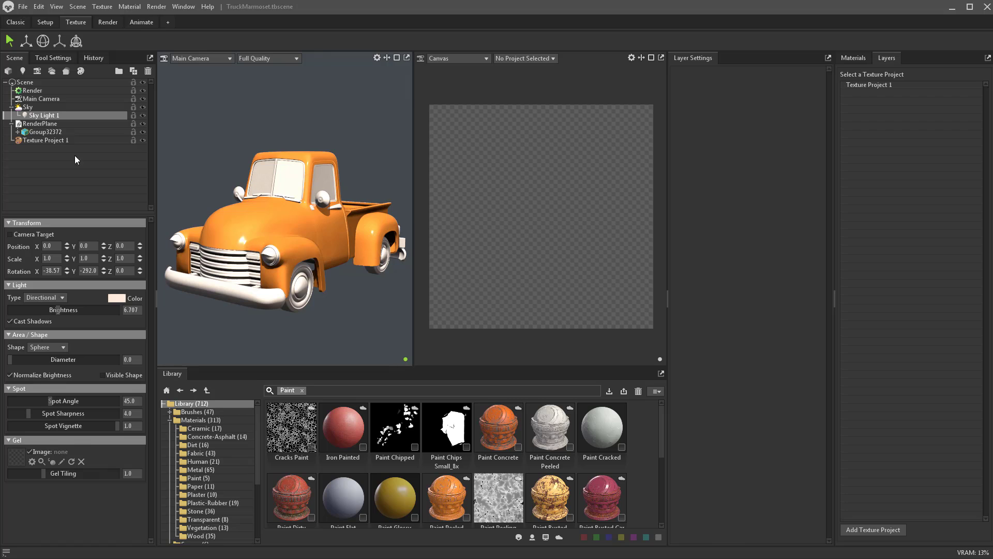
- Duplicate the Paint Glossy layer in Texture Project 1 and rename the copy Paint Glossy Red
left_click(52, 140)
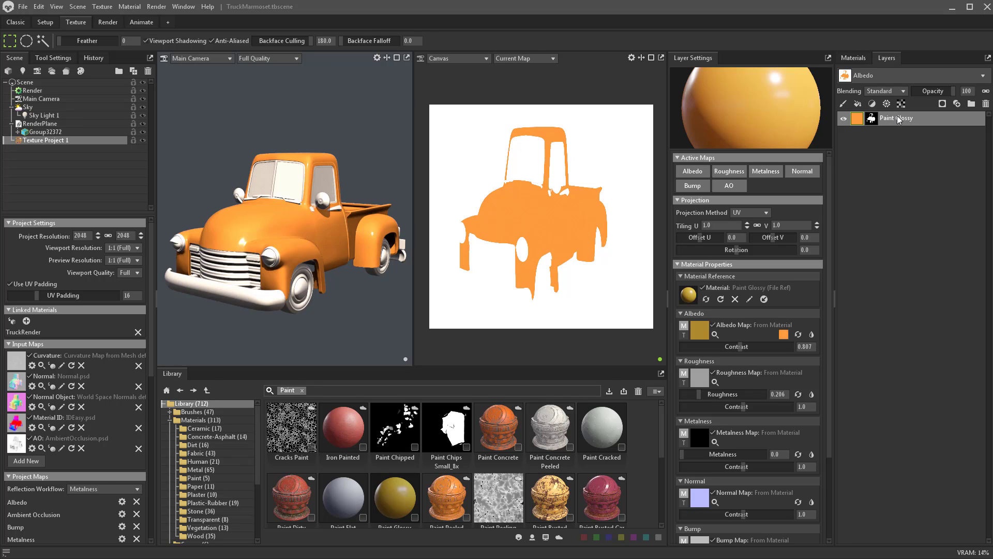
key("ctrl+d")
right_click(899, 133)
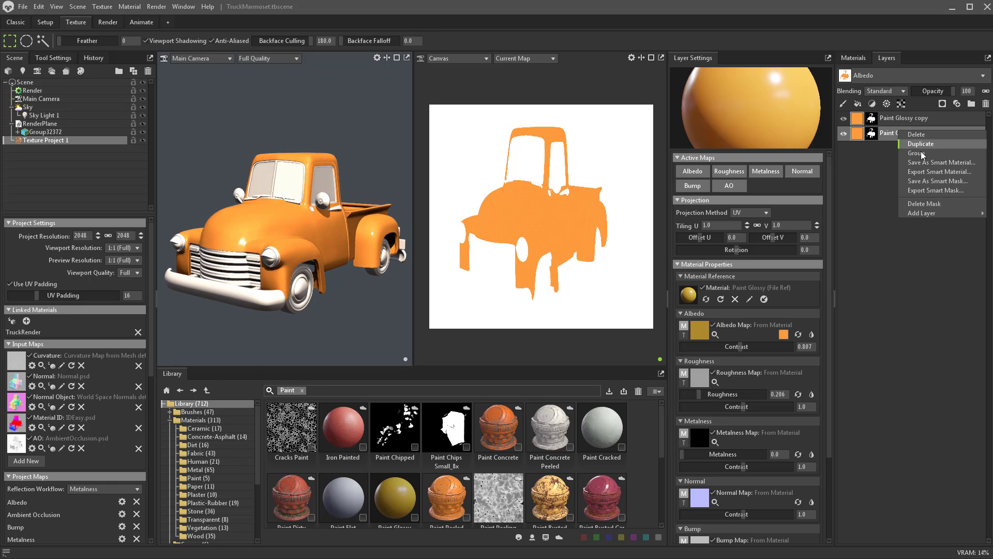
left_click(850, 153)
double_click(889, 118)
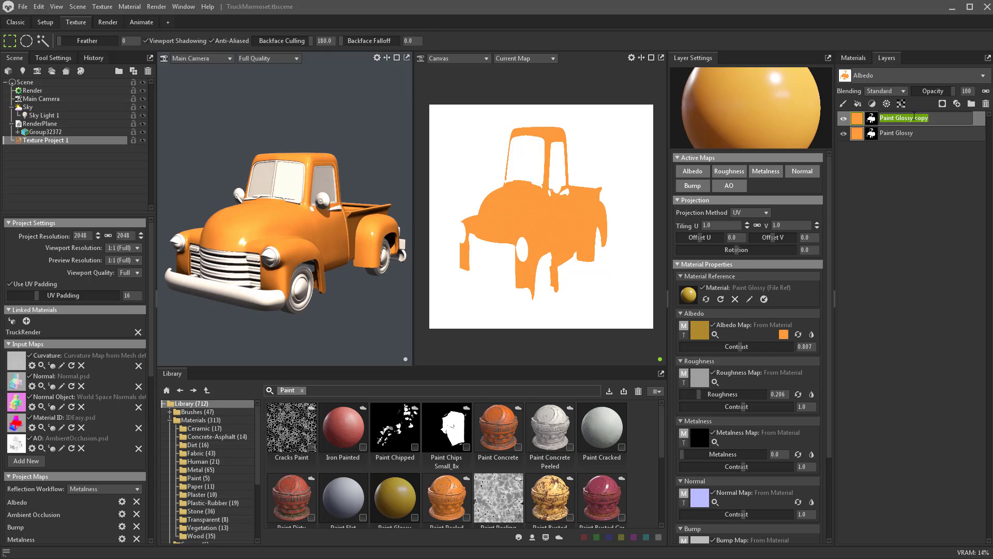
left_click_drag(915, 118, 989, 123)
type("Red")
key("Return")
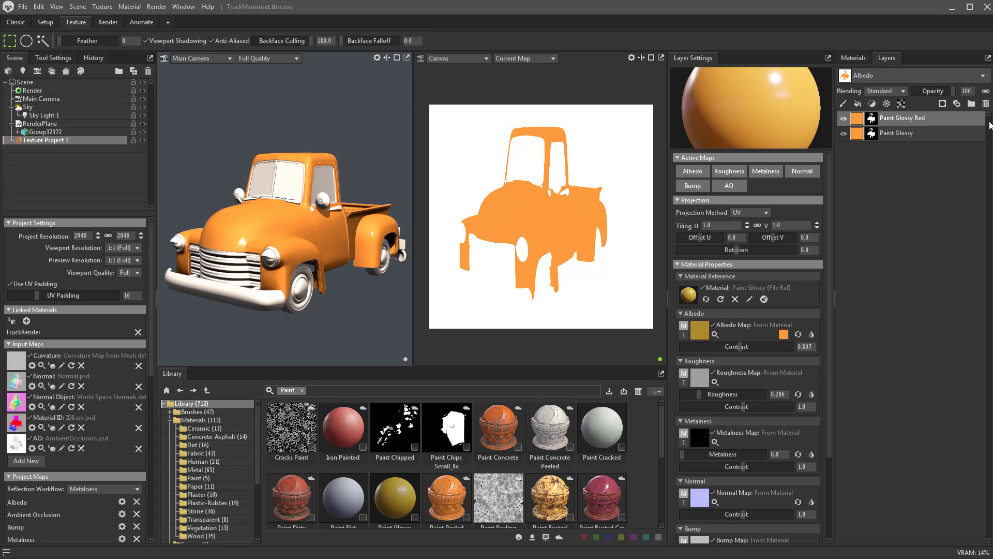
- Rename the original Paint Glossy layer as Paint Glossy Orange
double_click(893, 134)
left_click_drag(893, 134, 936, 133)
key("BackSpace")
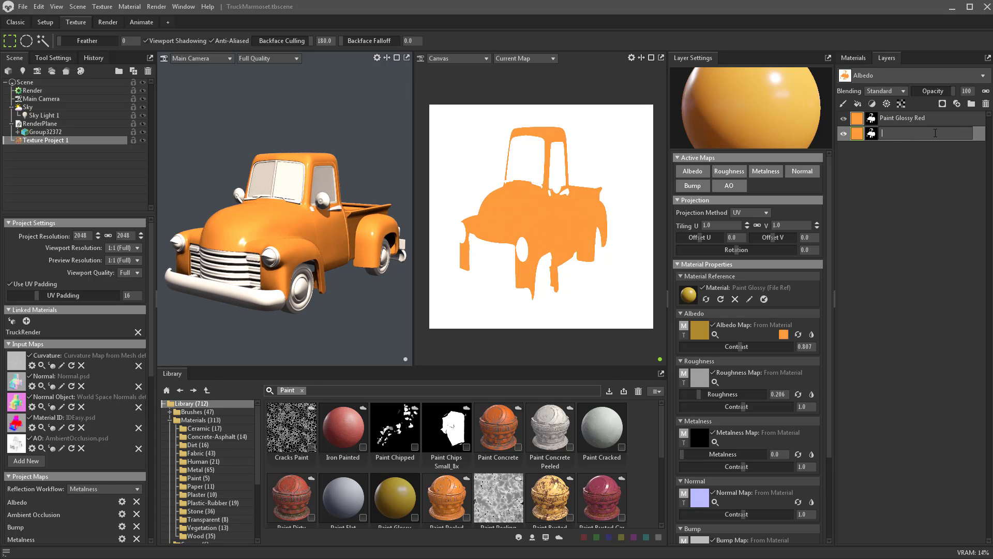
type("Paint Glossy Orange")
key("Return")
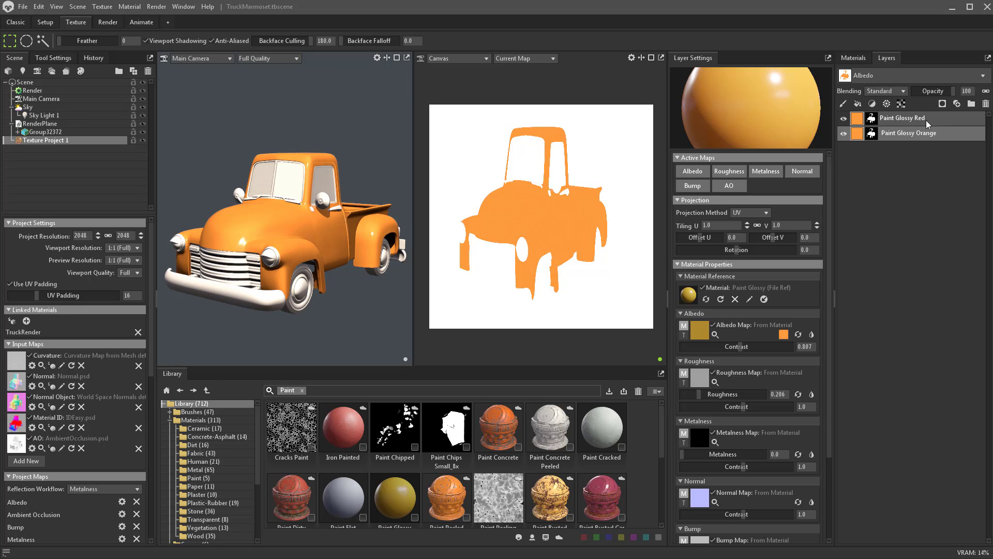
- Set the albedo color of the Paint Glossy Red layer to red ff3d3d
left_click(880, 119)
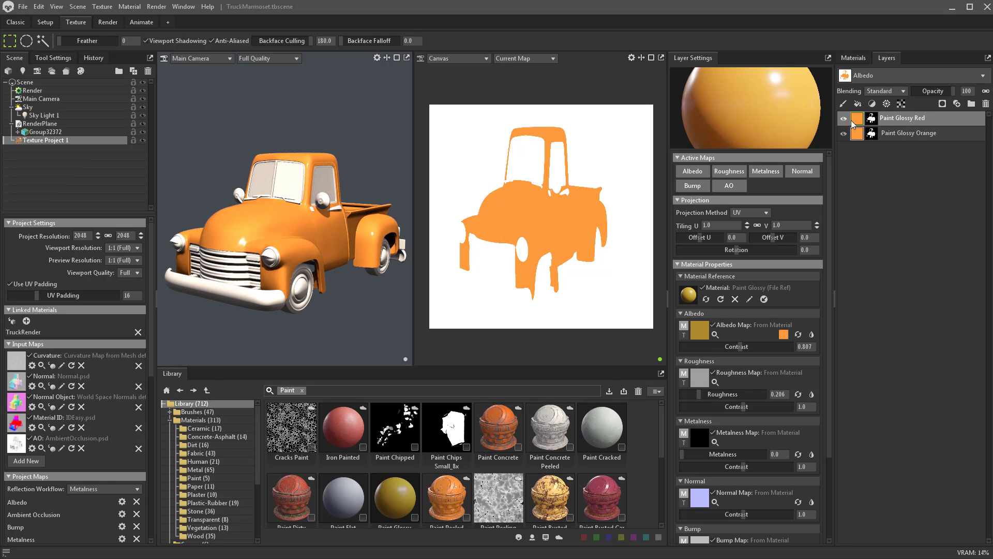
left_click(783, 335)
left_click(515, 348)
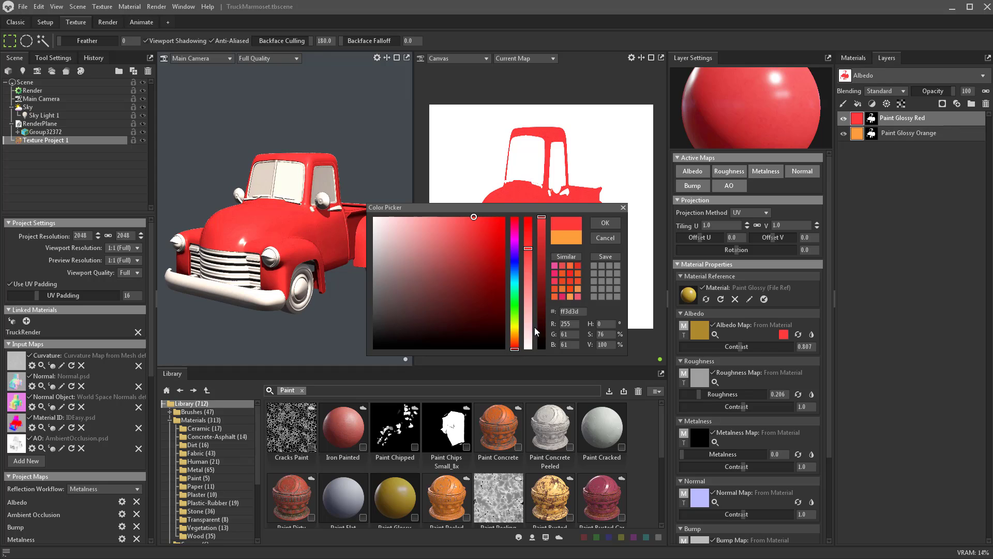
left_click(605, 223)
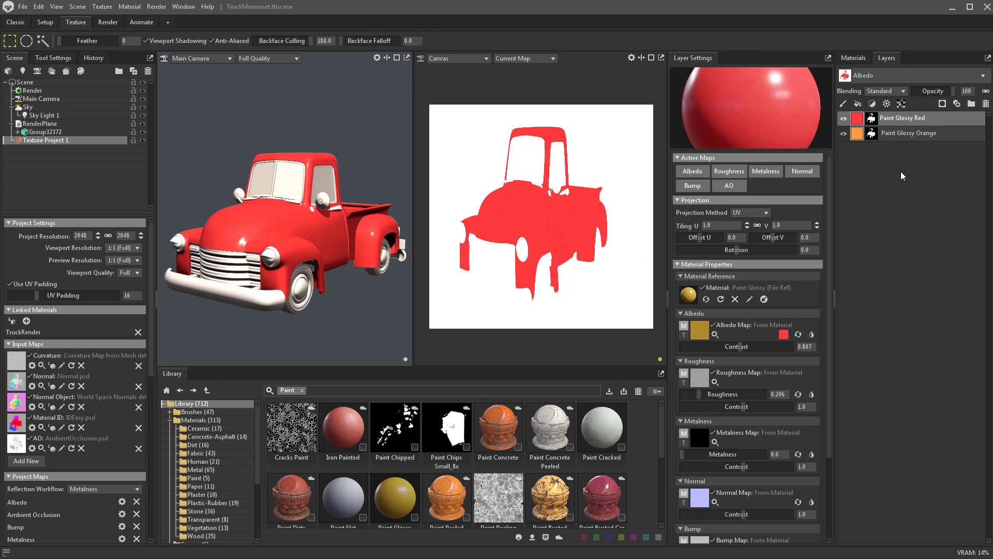
- Add a Direction generator above the Color Selection Layer in Paint Glossy Red's mask and set its blending to Multiply
left_click(872, 120)
left_click(913, 118)
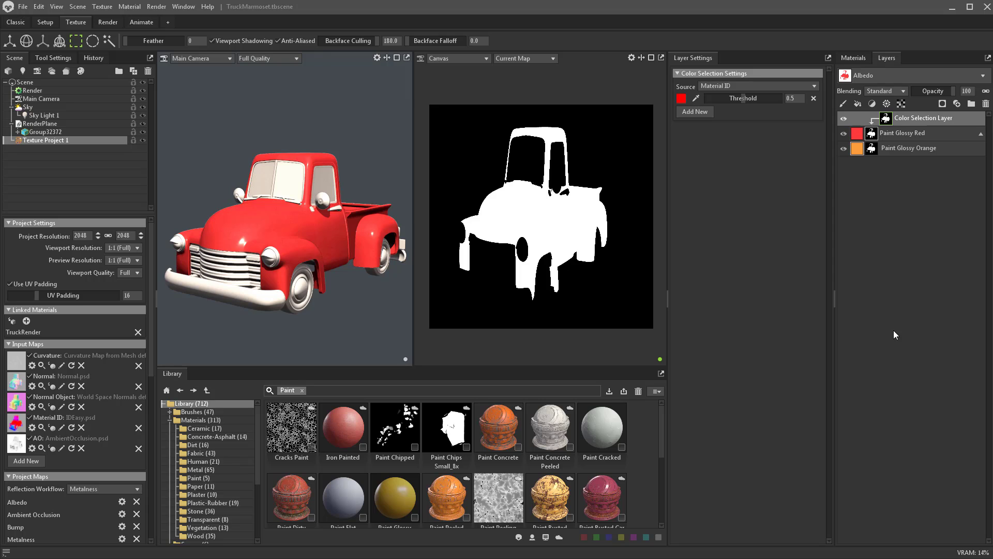
left_click(888, 104)
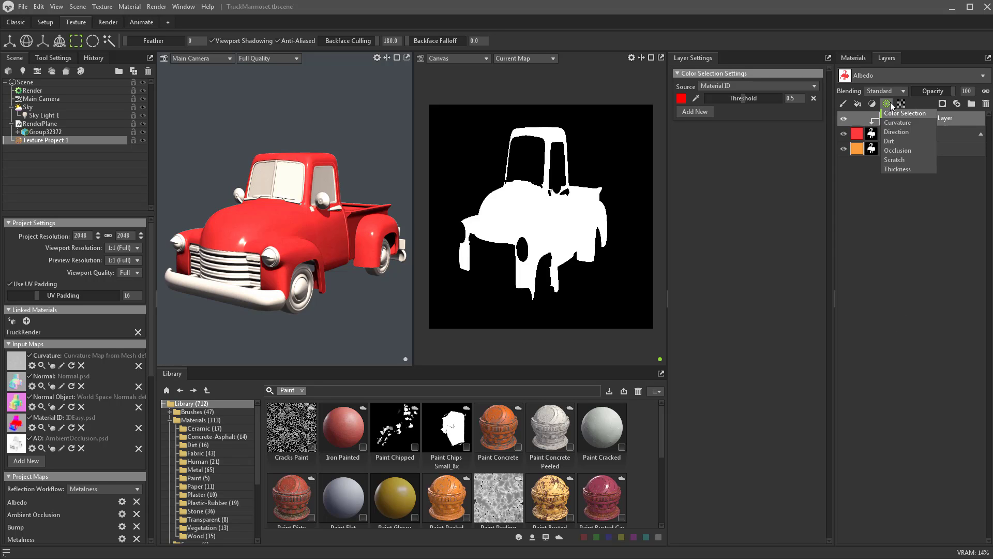
left_click(901, 131)
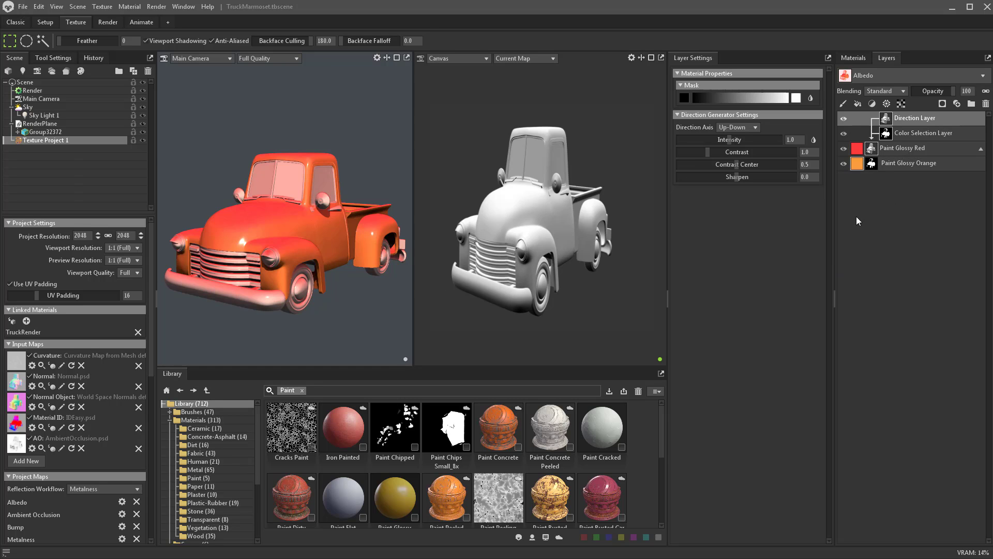
left_click(885, 90)
left_click(882, 121)
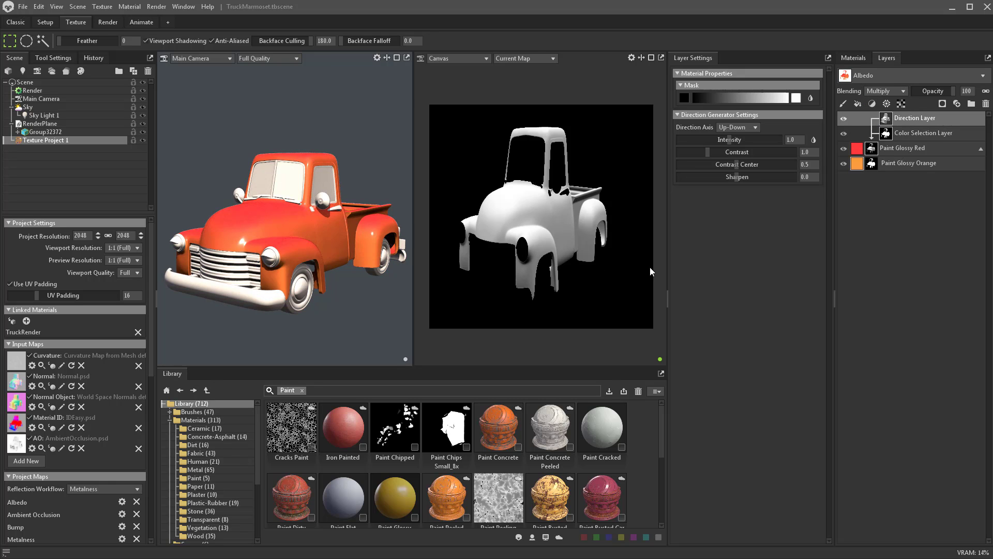
- Switch the Direction Layer's blending to Standard for comparison and return it to Multiply
left_click(898, 91)
left_click(893, 103)
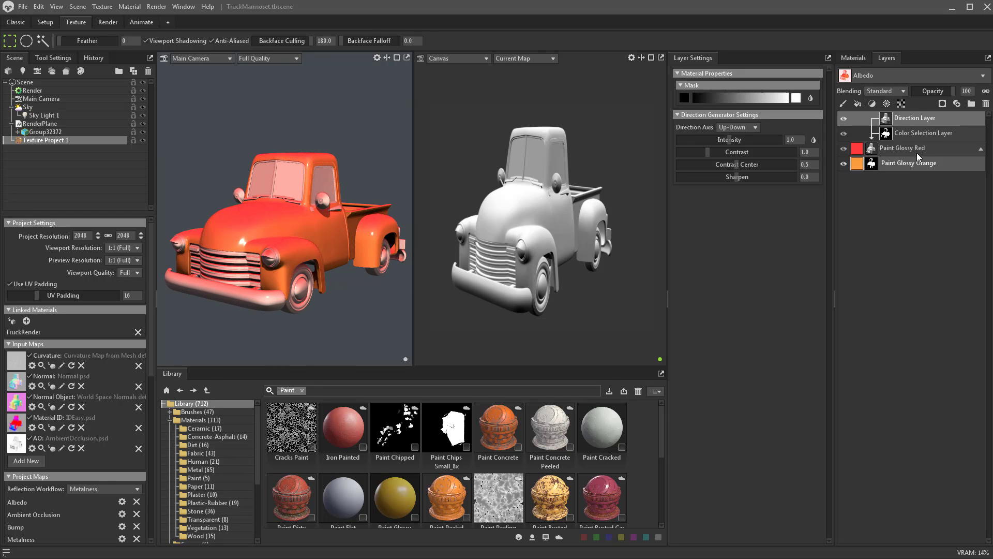
left_click(890, 91)
left_click(889, 120)
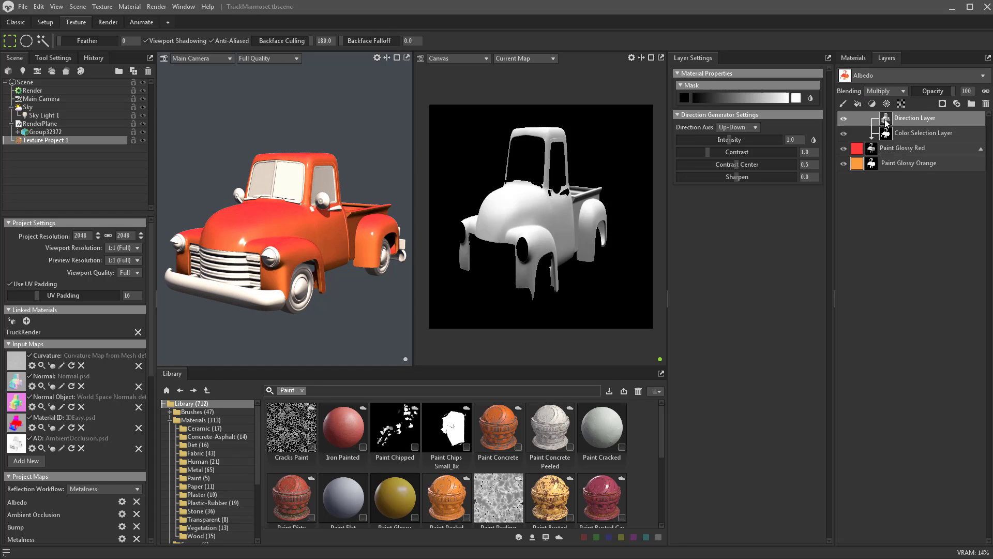
- Try the Left-Right, Front-Back and Custom axes on the Direction Layer, rotating the custom direction to about -41.6 on Z
left_click(917, 134)
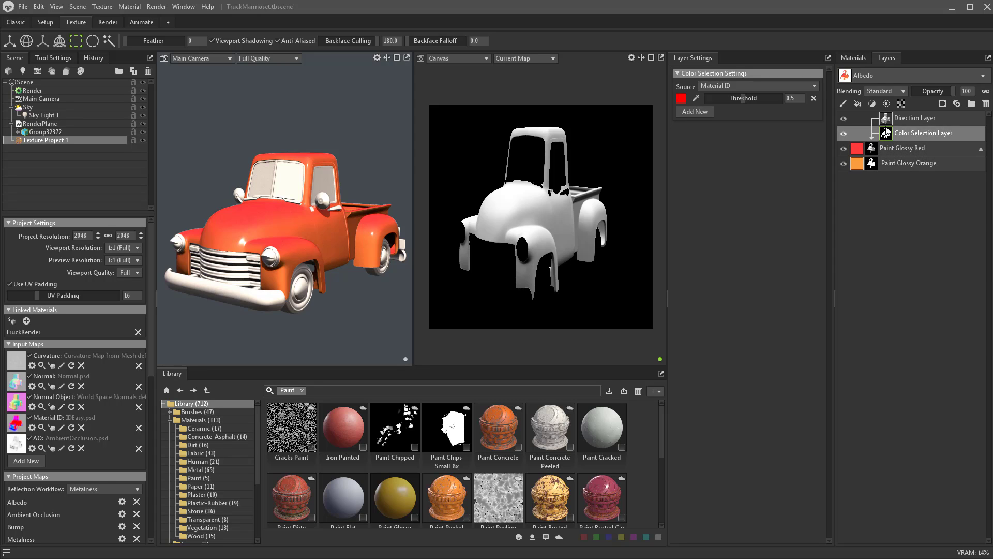
left_click(912, 121)
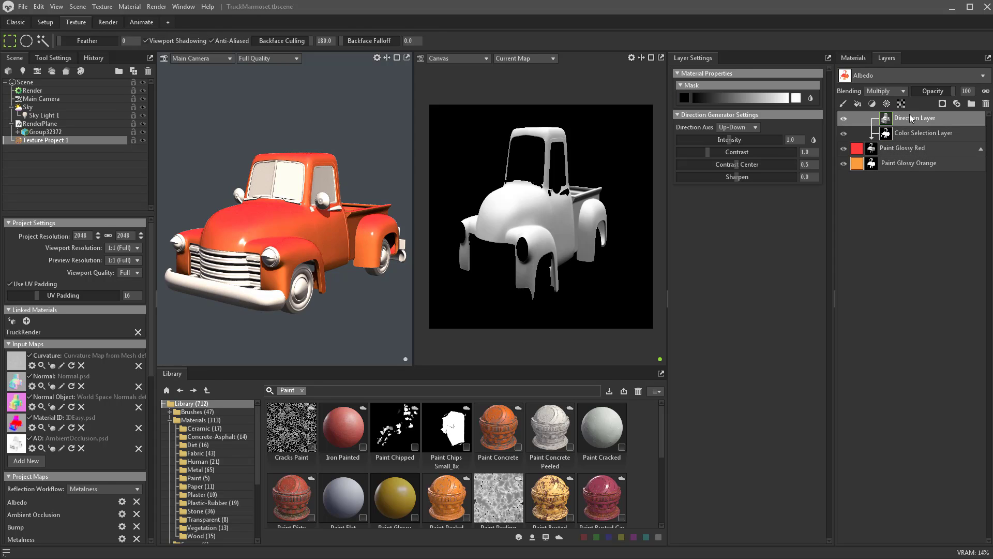
left_click(737, 127)
left_click(738, 147)
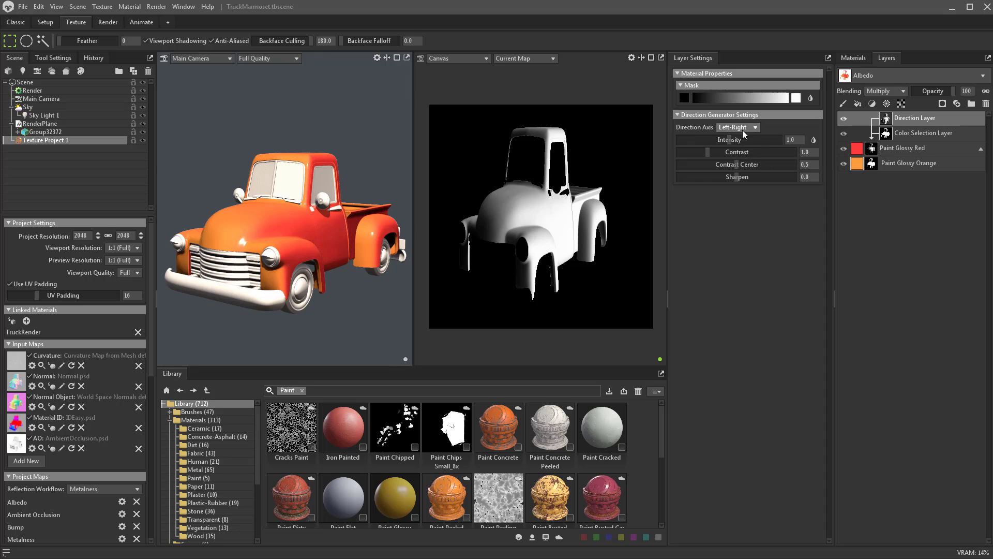
left_click(743, 128)
left_click(737, 156)
left_click(747, 129)
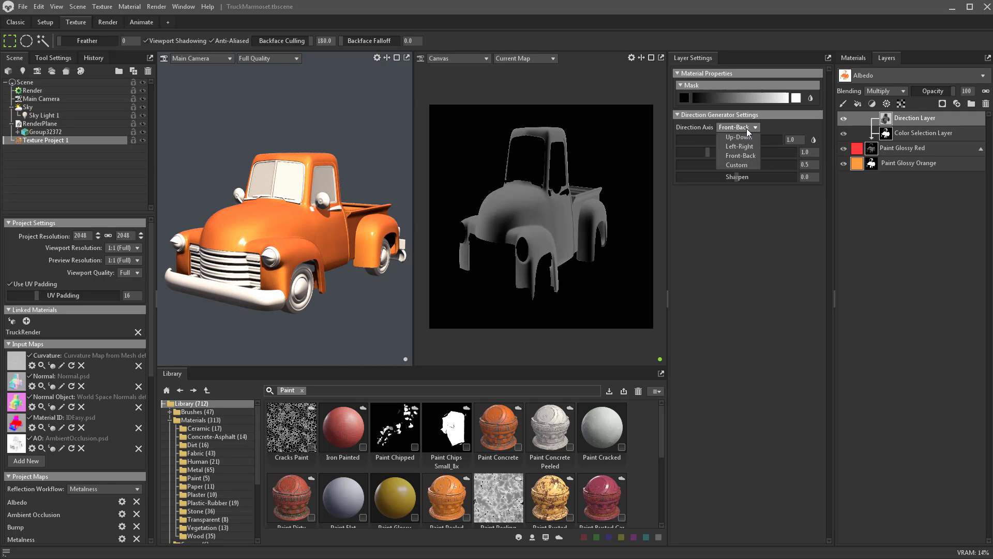
left_click(739, 164)
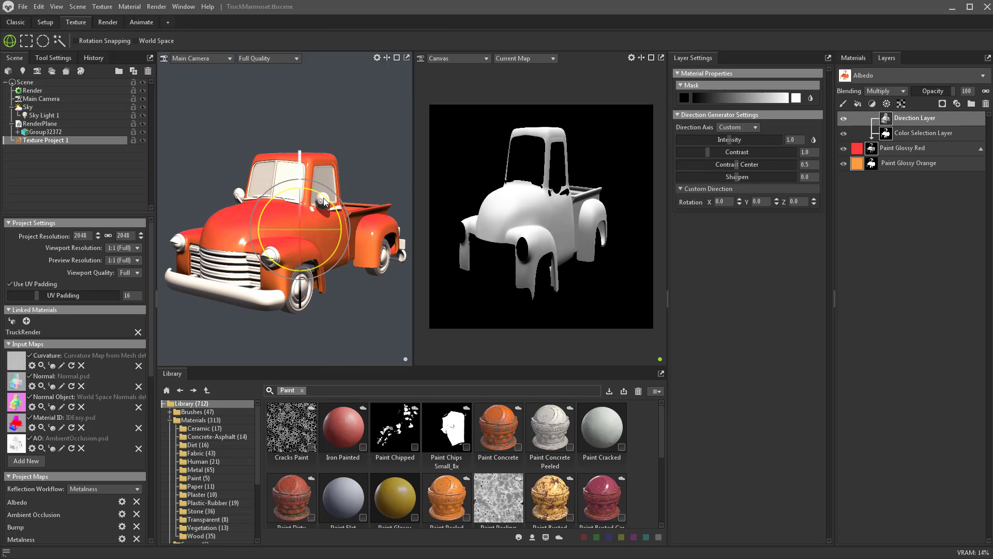
mouse_move(328, 202)
left_mouse_down()
mouse_move(297, 191)
mouse_move(329, 204)
mouse_move(337, 238)
mouse_move(307, 191)
left_mouse_up()
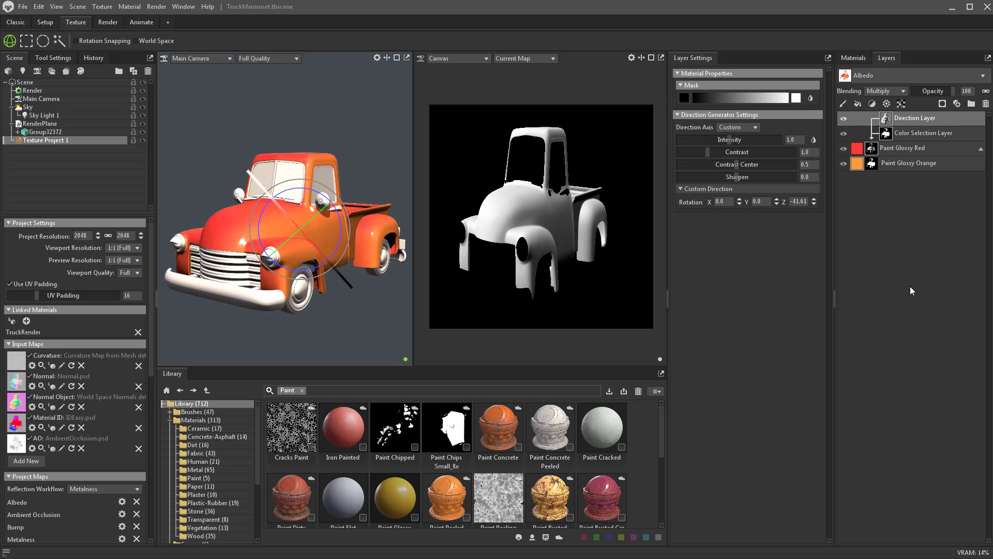
- Set the Direction Layer's axis to Front-Back and raise its intensity to 1.679
left_click(743, 126)
left_click(740, 157)
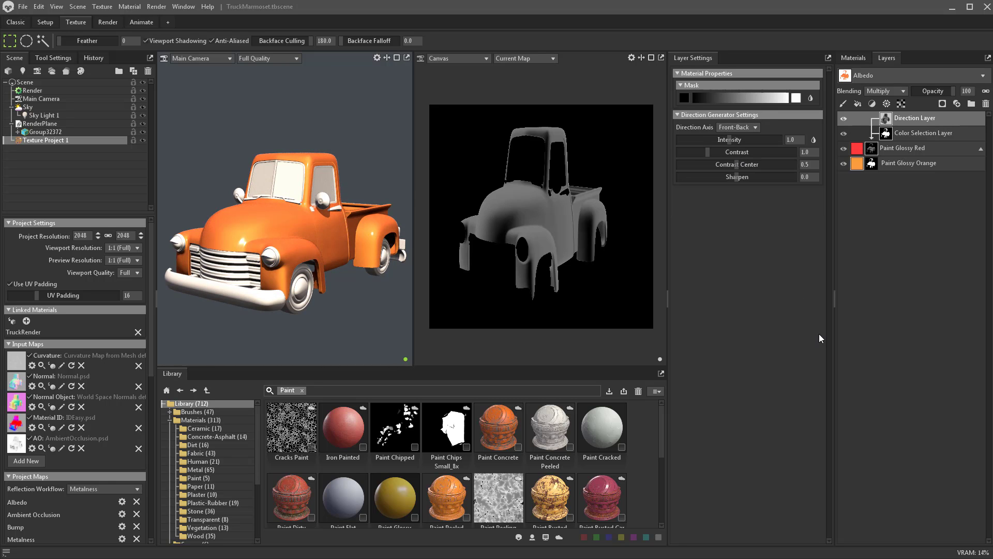
mouse_move(730, 140)
left_mouse_down()
mouse_move(765, 140)
mouse_move(746, 139)
left_mouse_up()
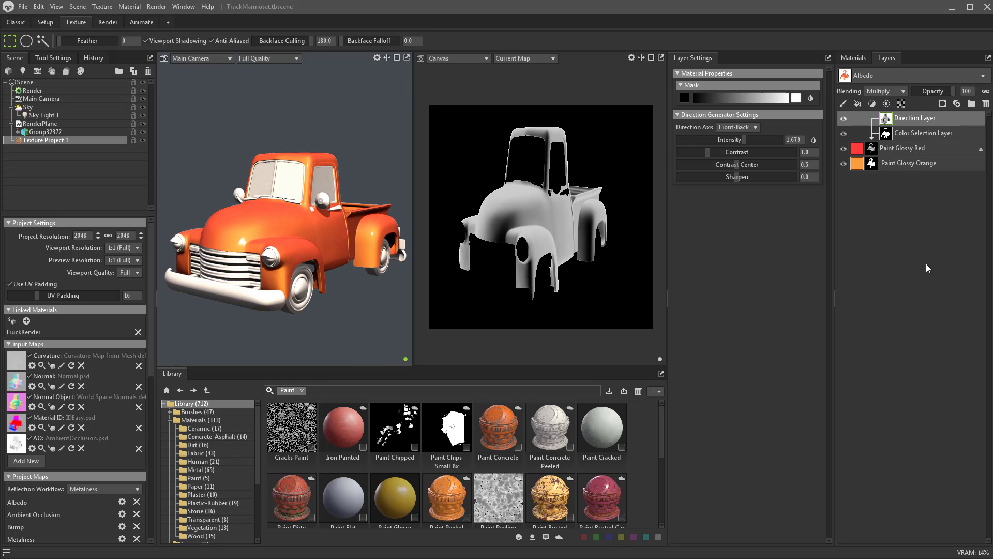
- Select the whole layer stack, then browse the library's Smart Materials and Smart Masks folders, removing the Paint search filter
left_click(912, 164)
left_click(911, 122, "shift")
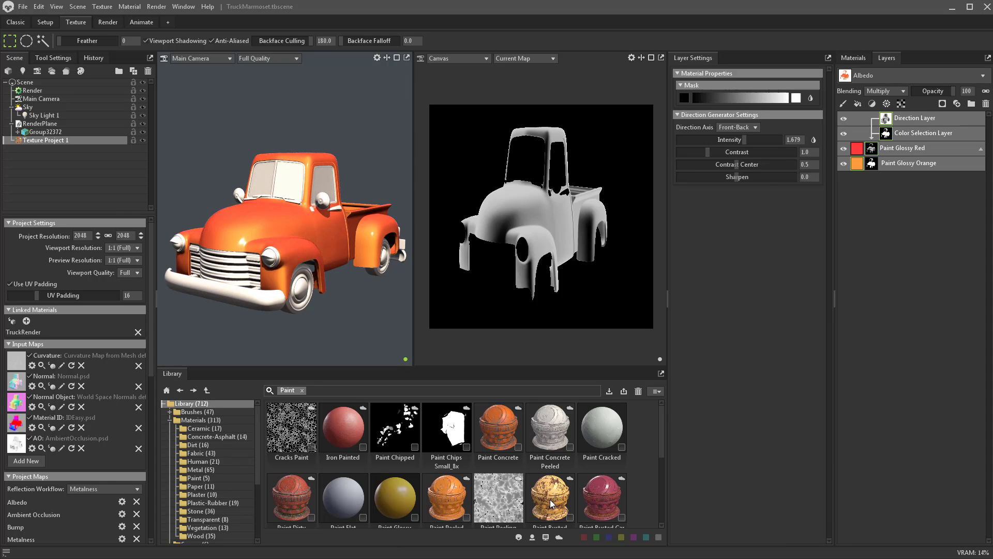
scroll(550, 502, "down", 1)
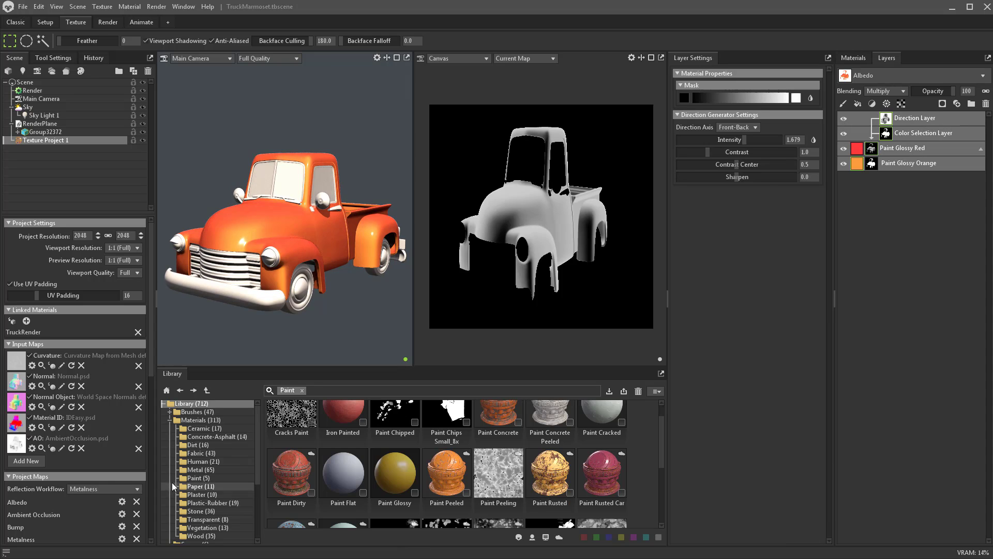
scroll(197, 484, "down", 4)
left_click(203, 531)
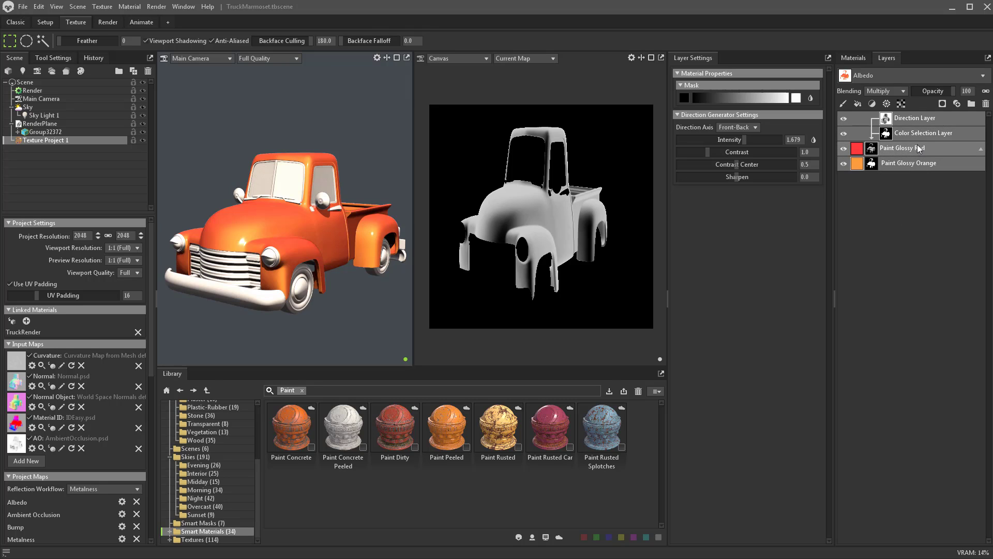
left_click(203, 523)
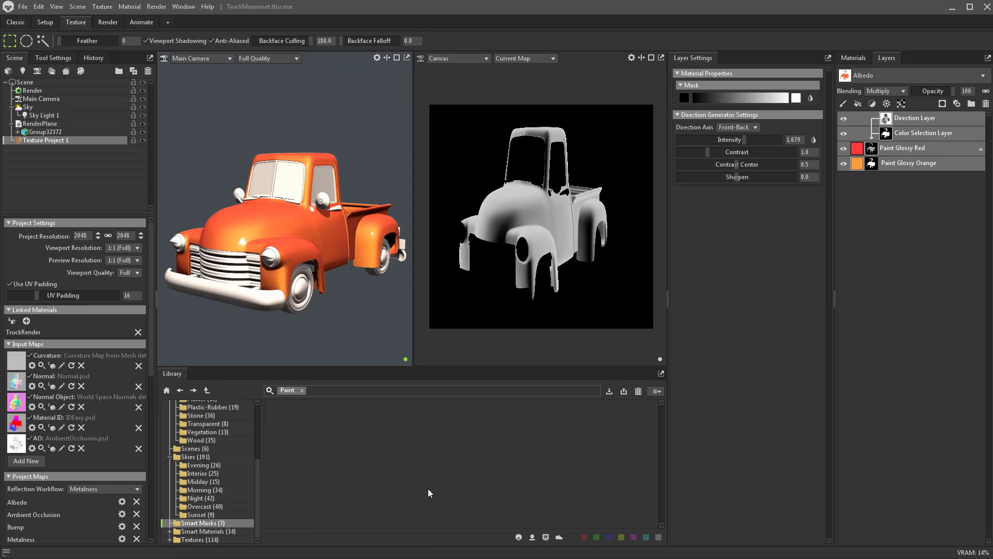
left_click(301, 391)
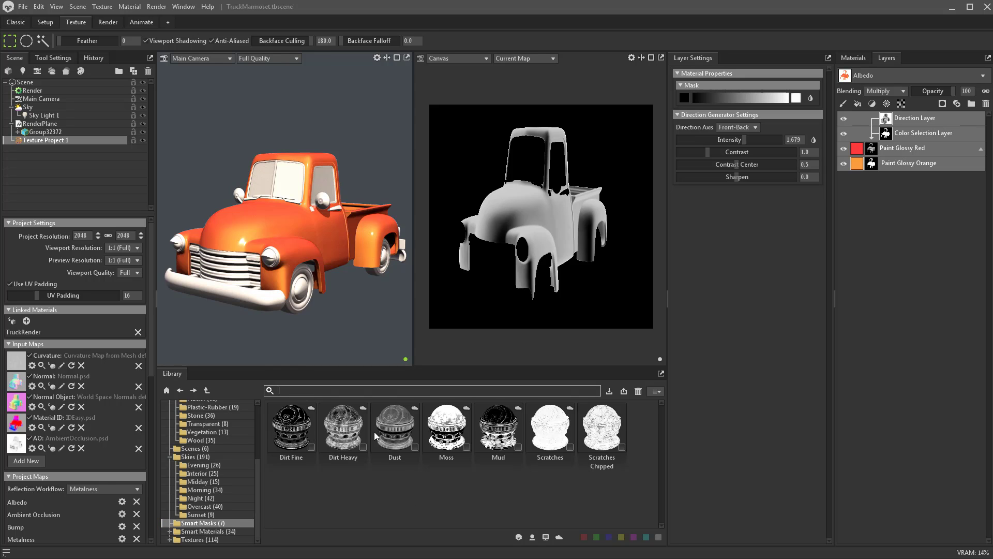
- Select the Direction and Color Selection mask layers together and examine the options for saving them as a smart mask
left_click(897, 134)
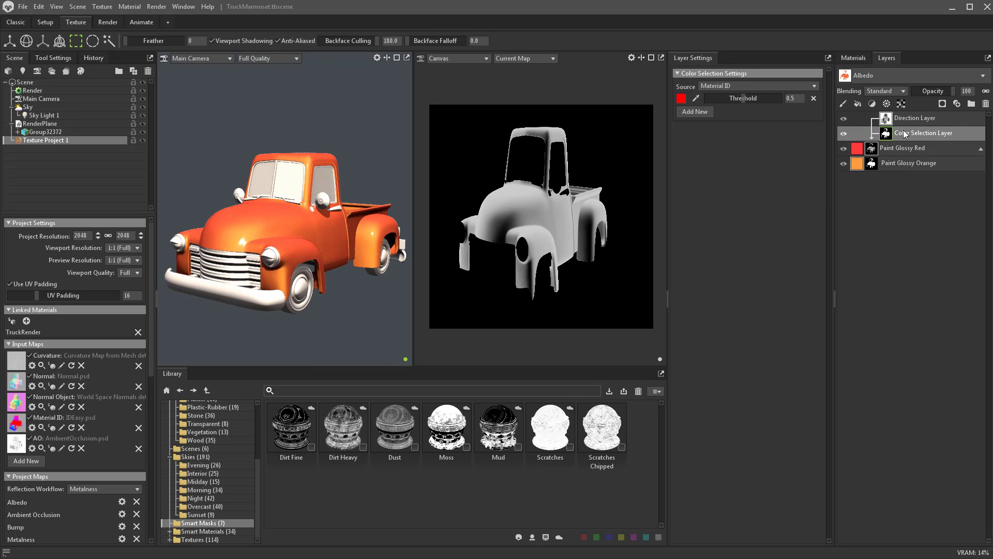
left_click(906, 120)
left_click(919, 132)
left_click(921, 120, "shift")
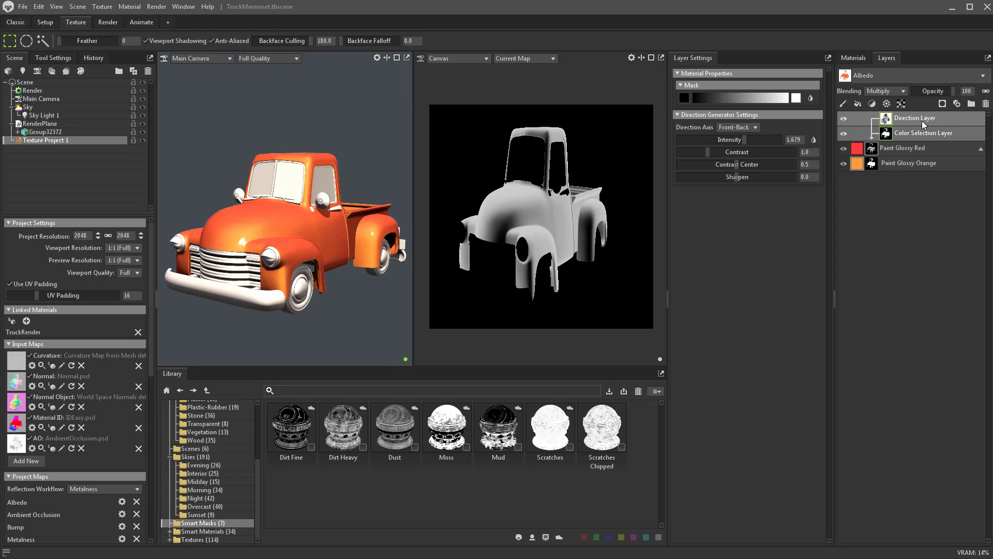
right_click(922, 120)
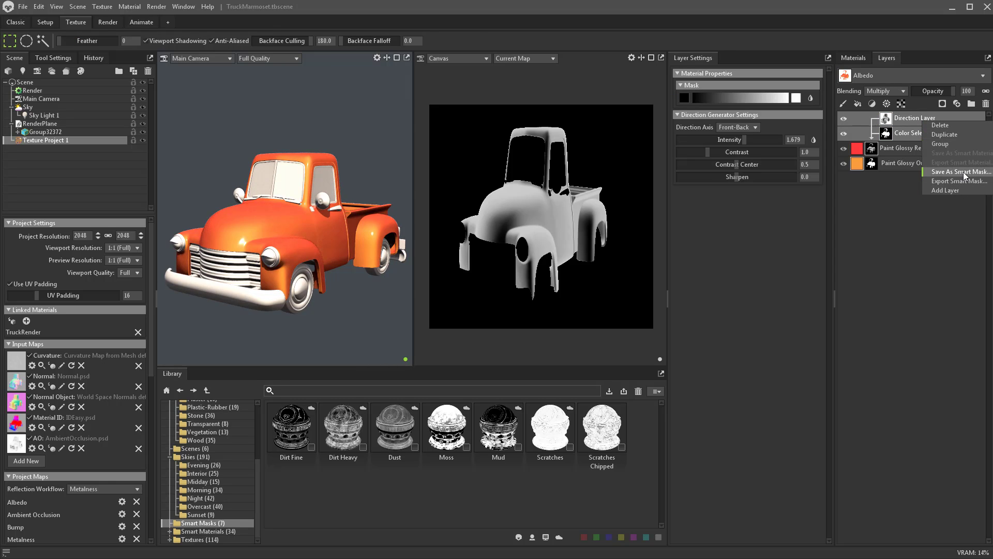
left_click(879, 196)
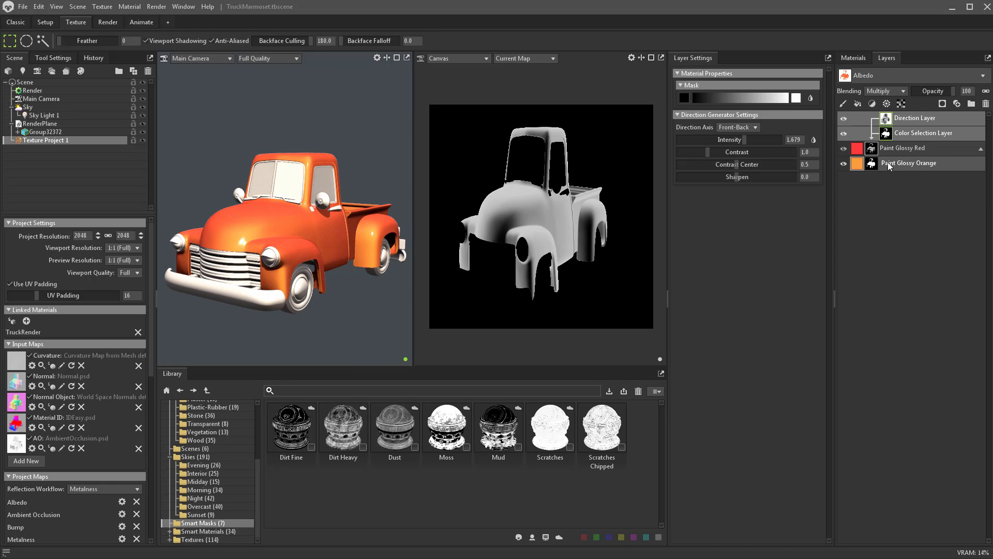
- Examine the smart material save and export options for the whole layer stack, and search the Smart Materials folder for paint
left_click(889, 164)
left_click(912, 119, "shift")
right_click(911, 118)
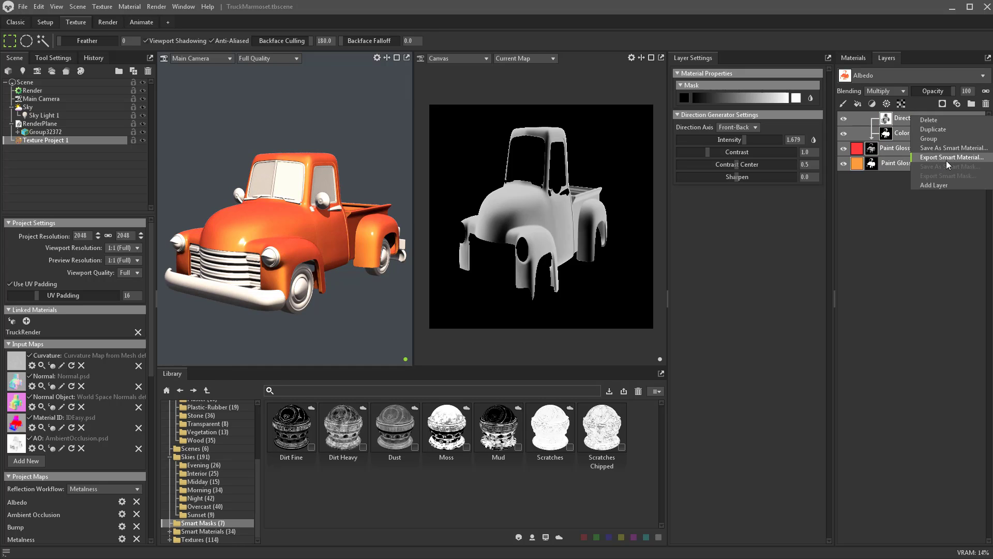
left_click(869, 228)
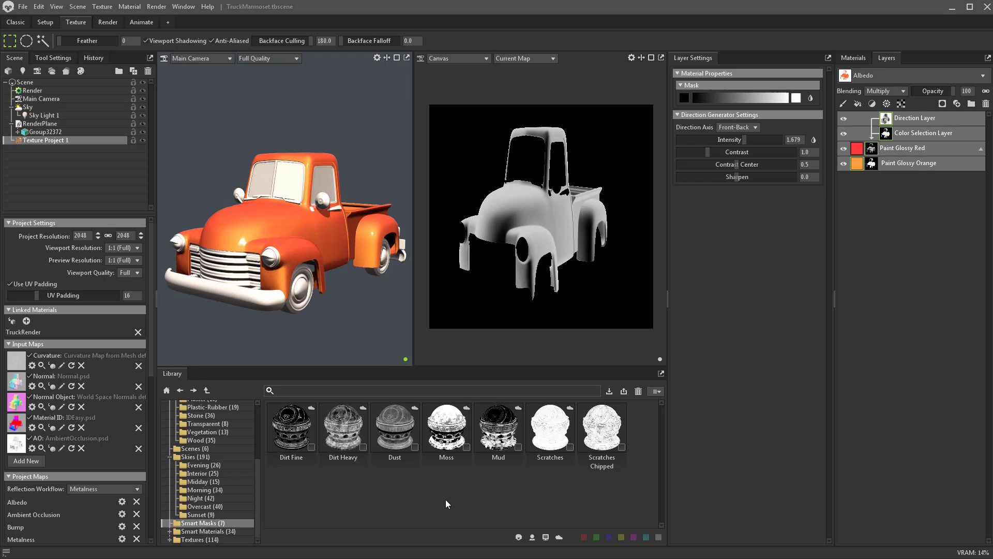
left_click(207, 531)
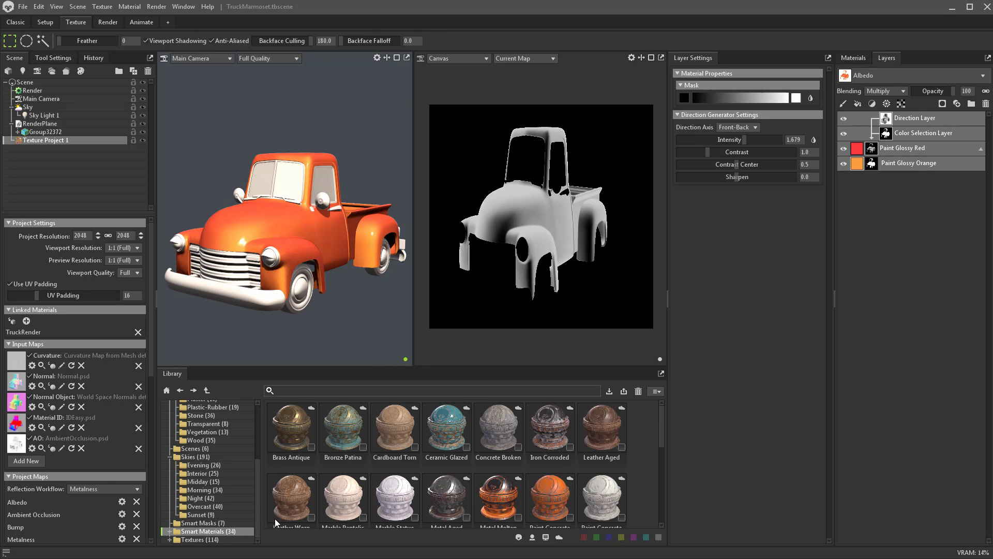
left_click_drag(911, 163, 481, 461)
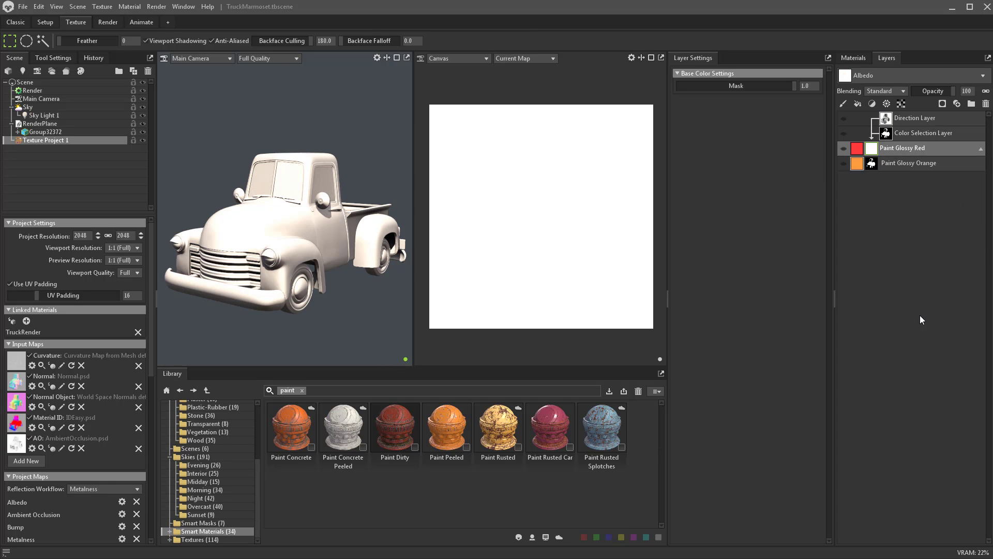
- Turn on the visibility of Paint Glossy Orange, Paint Glossy Red and the red layer's two mask layers
left_click(844, 163)
left_click(844, 148)
left_click(844, 133)
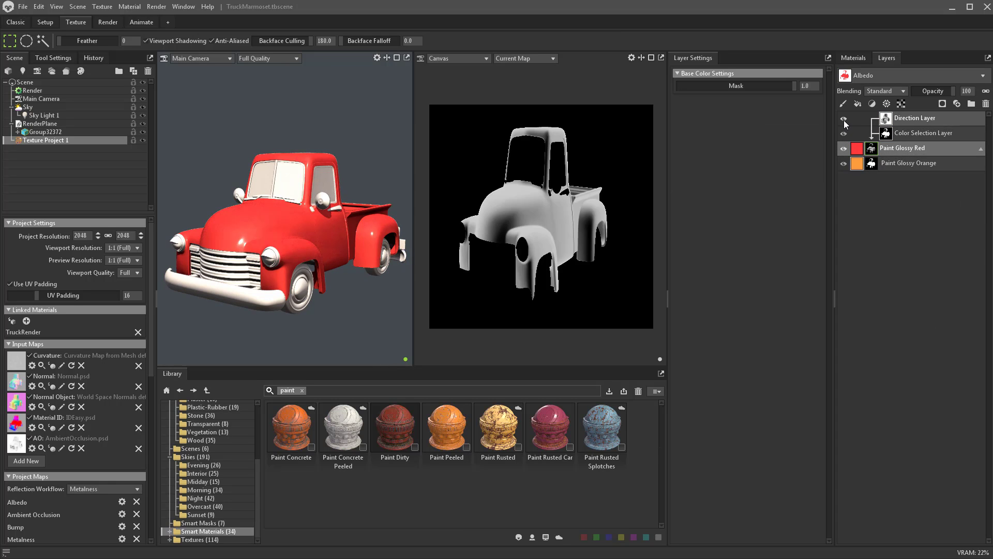
left_click(844, 118)
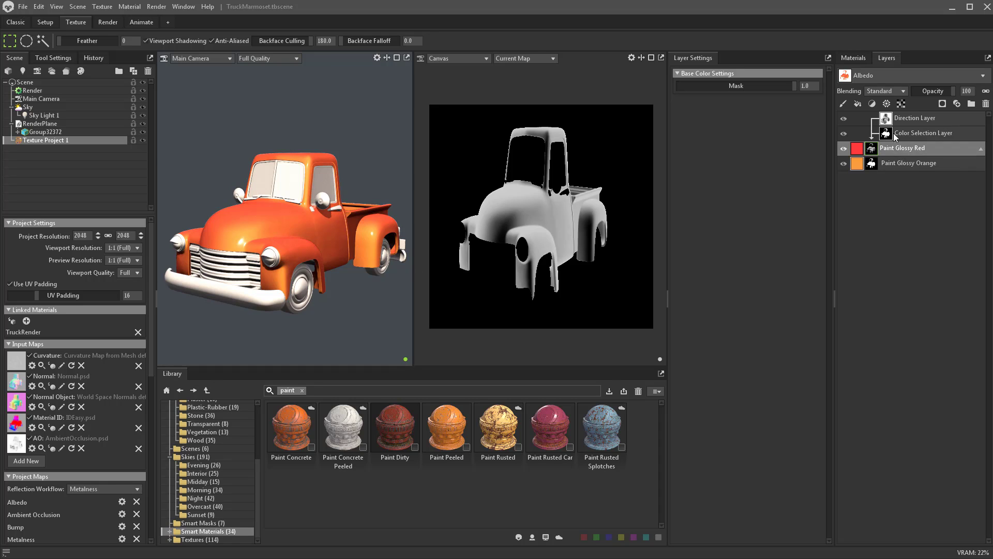
- Add a fill layer at the top of the stack, outside Paint Glossy Red's mask, and rename it Dirt
left_click(918, 118)
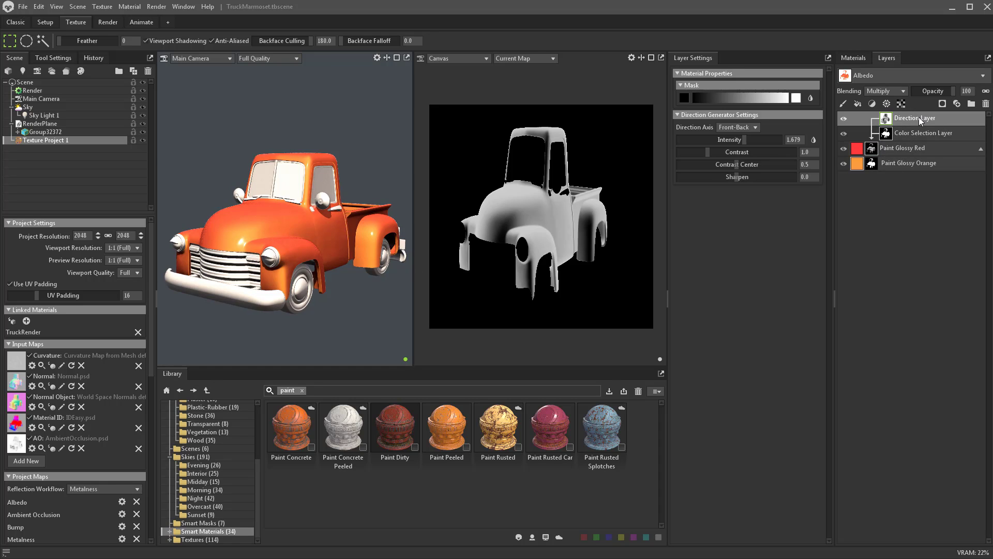
left_click(857, 103)
left_click_drag(907, 128, 859, 110)
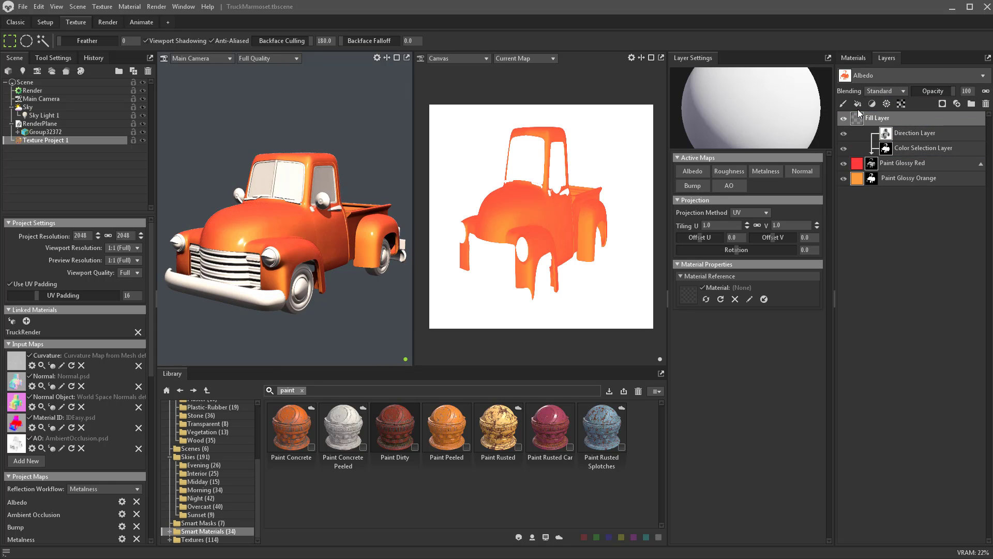
double_click(874, 117)
type("Dirt")
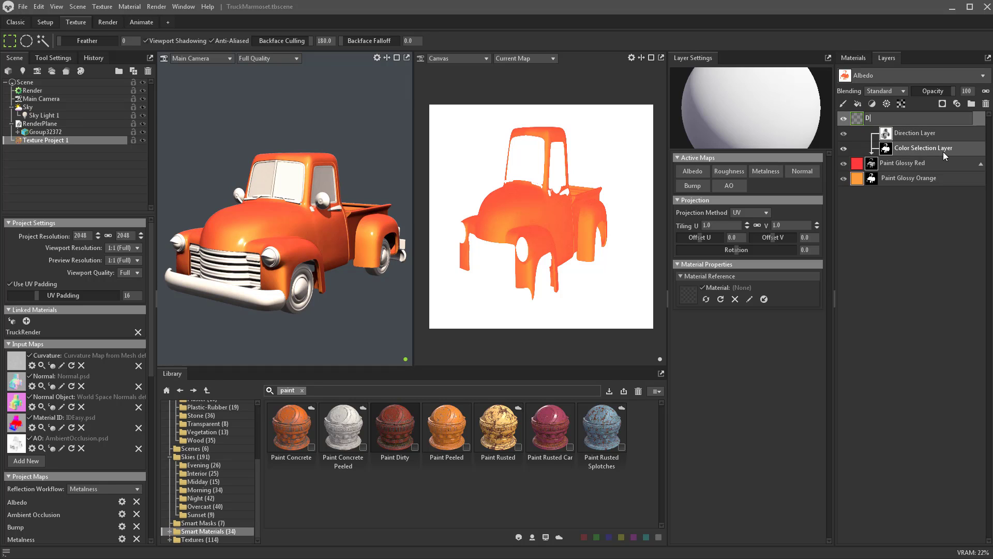
key("Return")
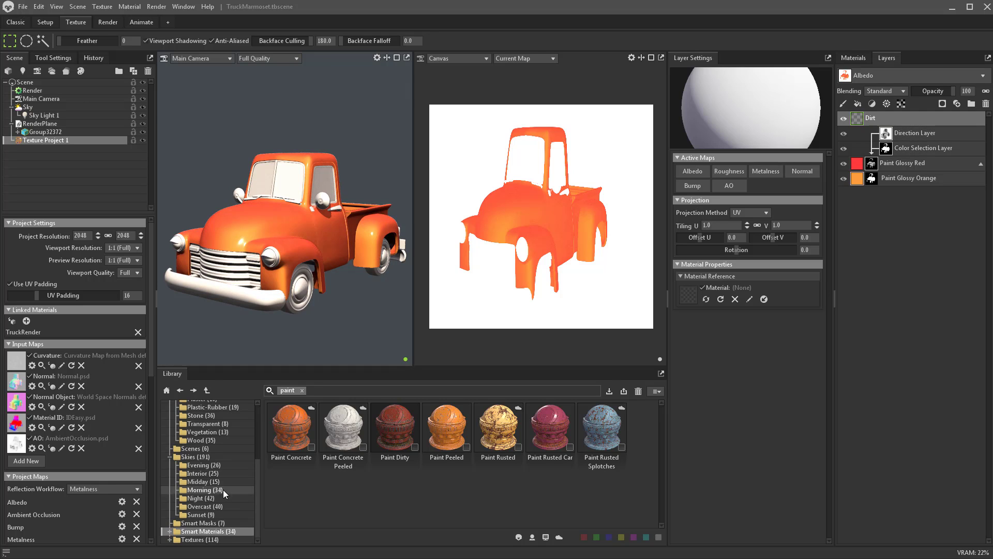
- Open the library's Dirt materials without the paint filter and assign the Dirt material to the Dirt layer's material reference
scroll(221, 491, "up", 4)
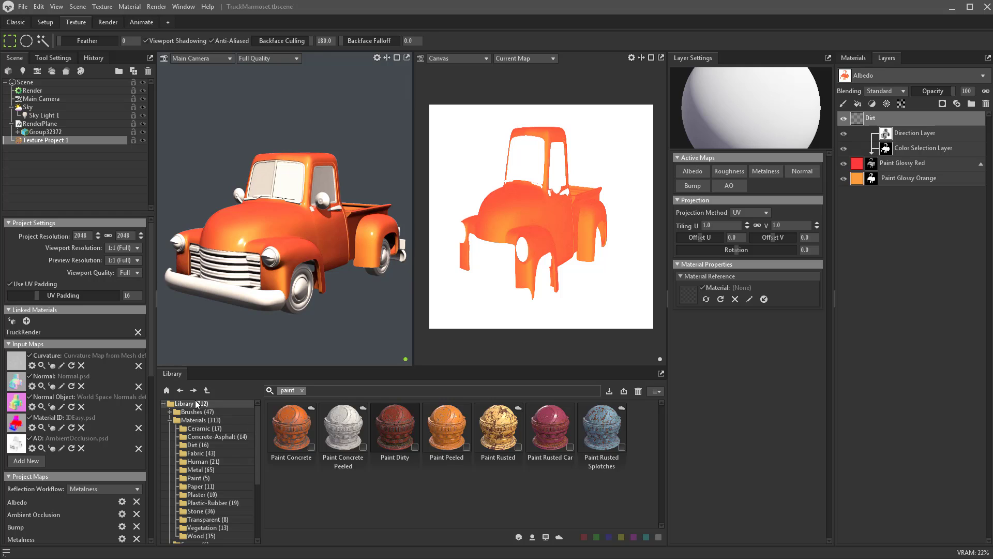
left_click(199, 428)
left_click(193, 444)
left_click(301, 390)
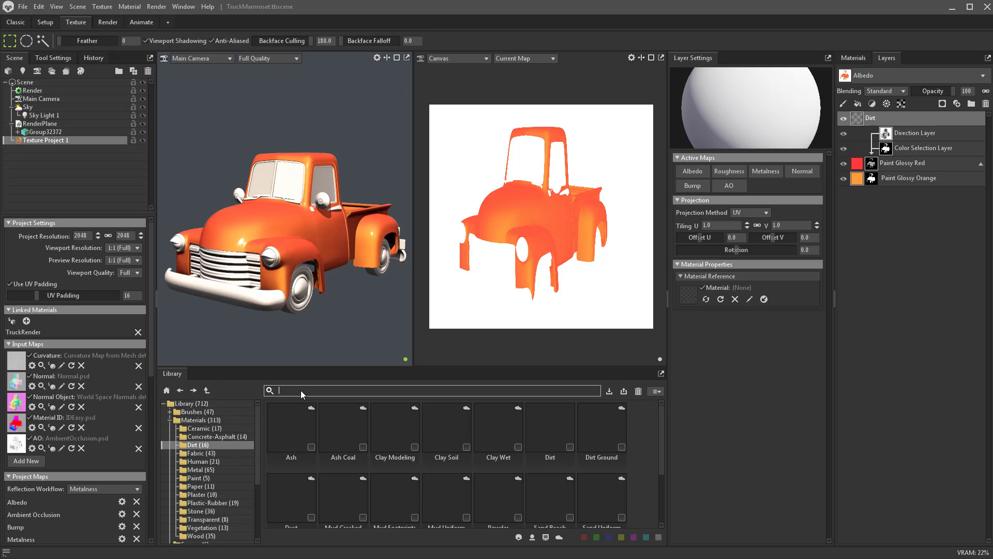
scroll(469, 471, "down", 3)
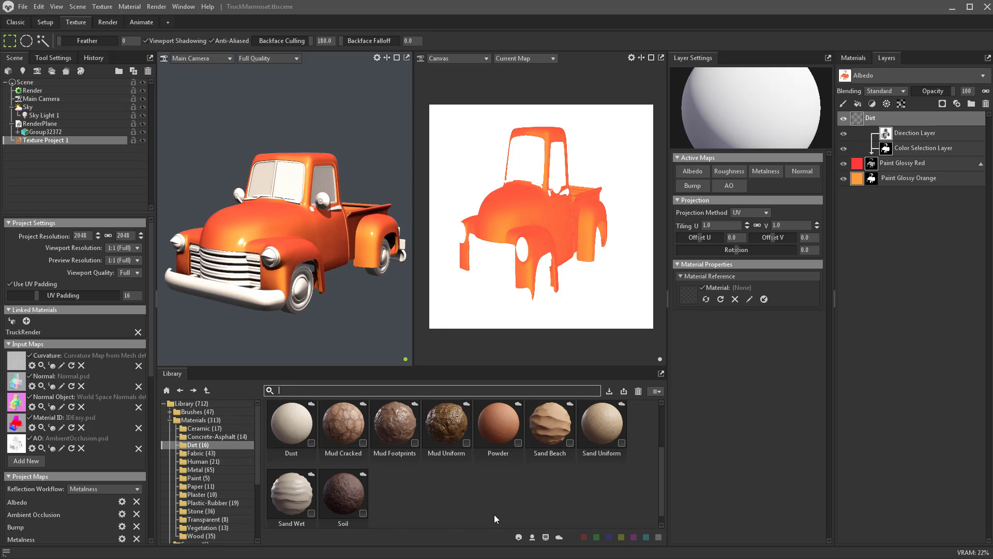
scroll(494, 515, "up", 3)
left_click_drag(550, 432, 690, 293)
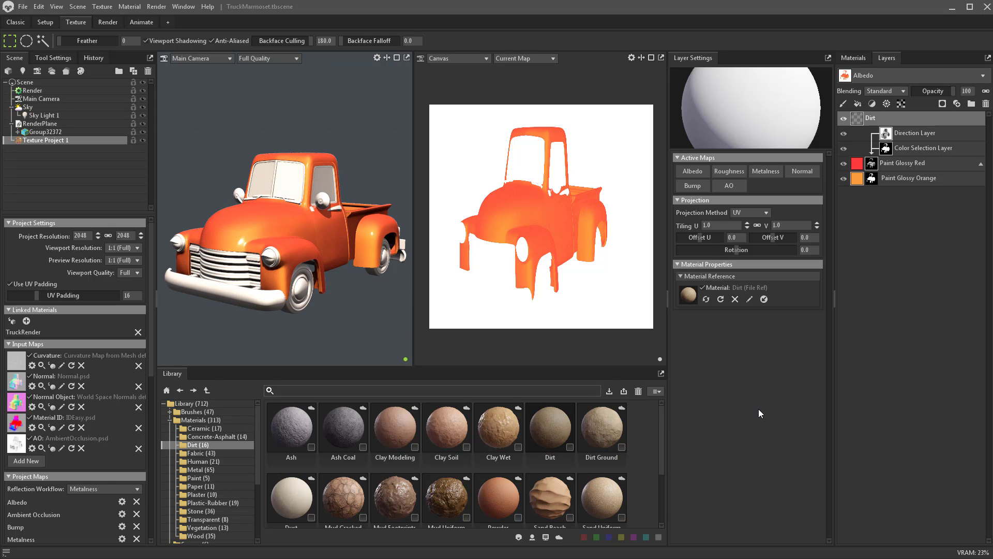
- Add a new fill layer and move it out of Paint Glossy Red's mask to the top of the stack
left_click(914, 133)
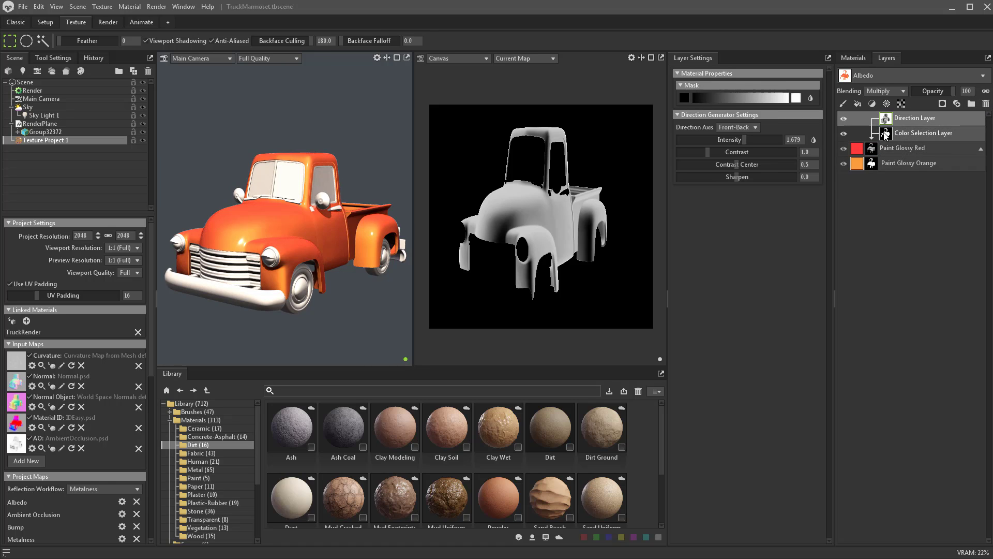
left_click(901, 133)
left_click(900, 119)
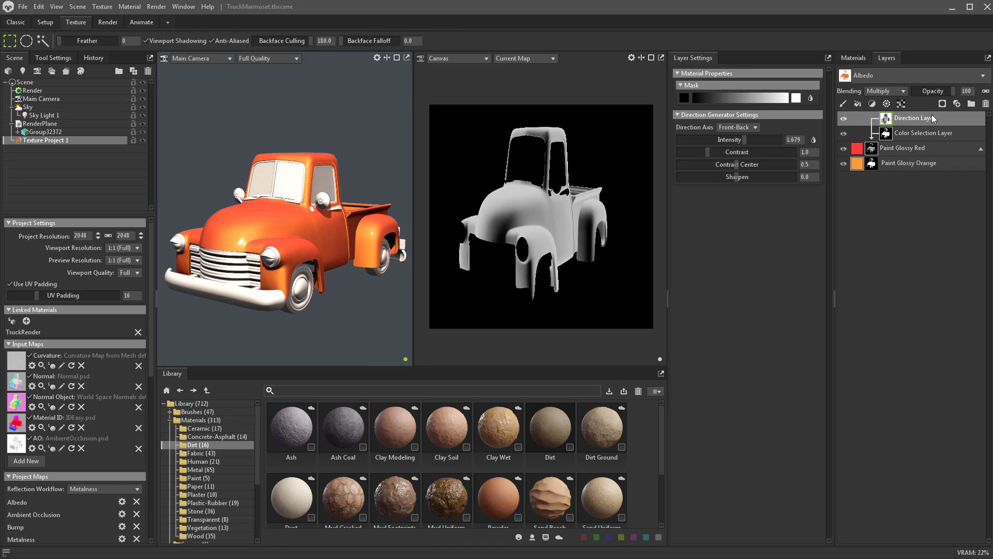
left_click(858, 104)
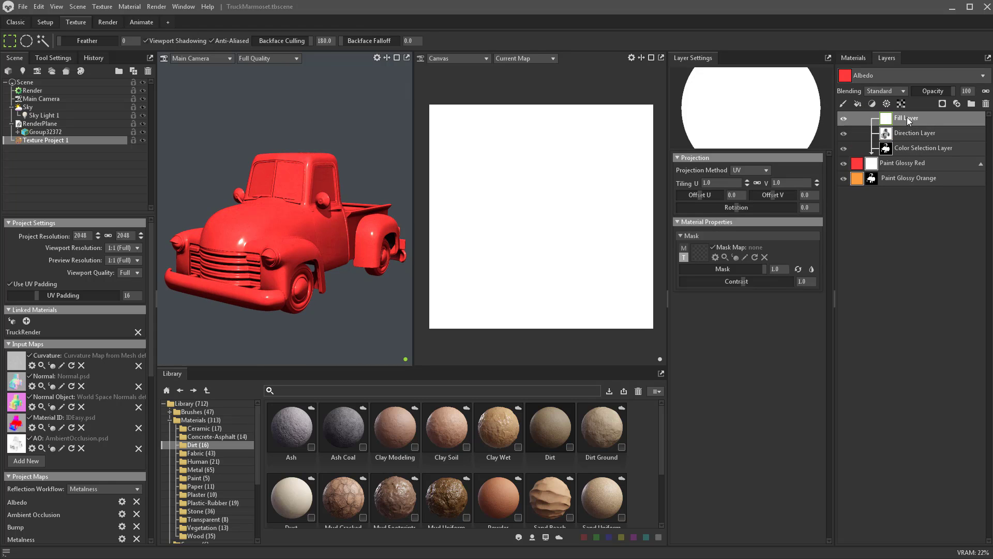
mouse_move(909, 119)
left_mouse_down()
mouse_move(880, 124)
mouse_move(890, 170)
mouse_move(863, 117)
left_mouse_up()
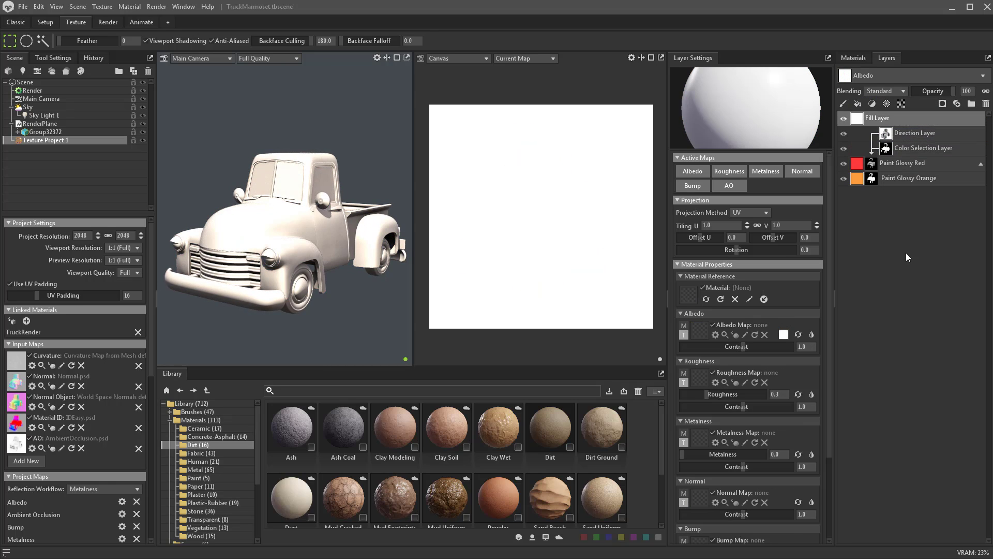
- Try the library's Dirt material on the top fill layer, and delete that fill layer
left_click_drag(547, 430, 688, 294)
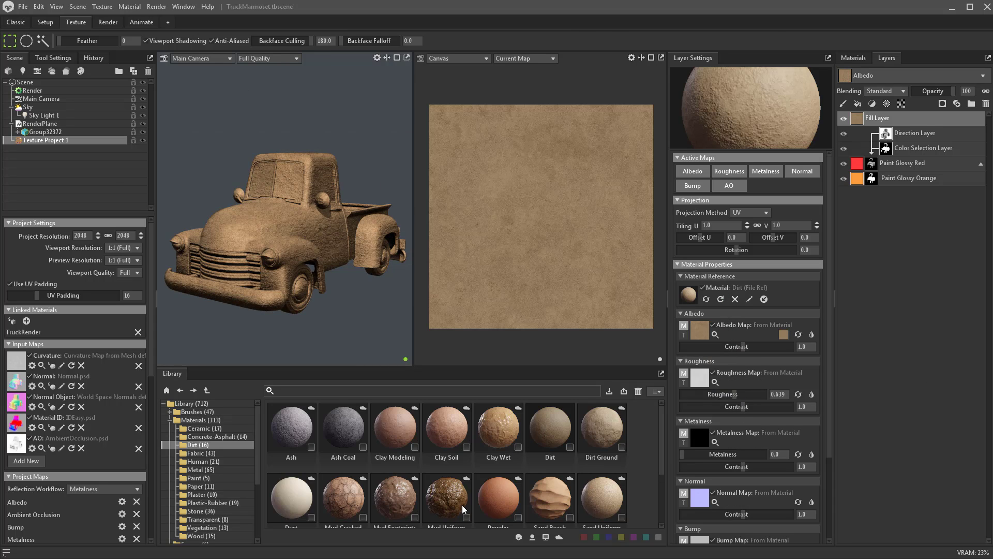
left_click(902, 119)
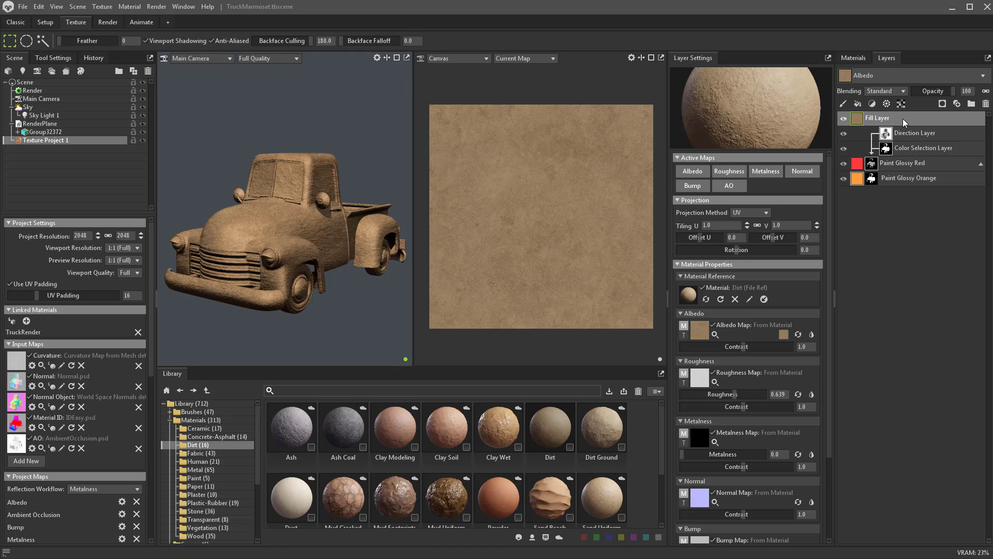
key("Delete")
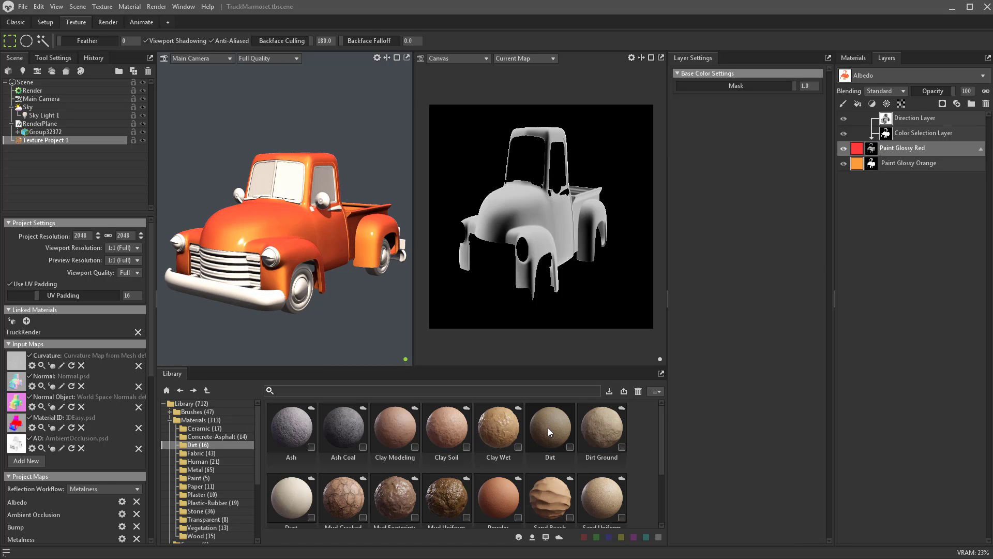
- Apply the library's Dirt material to the truck body as a new layer and remove its Color Selection Layer and mask
left_click_drag(547, 427, 282, 225)
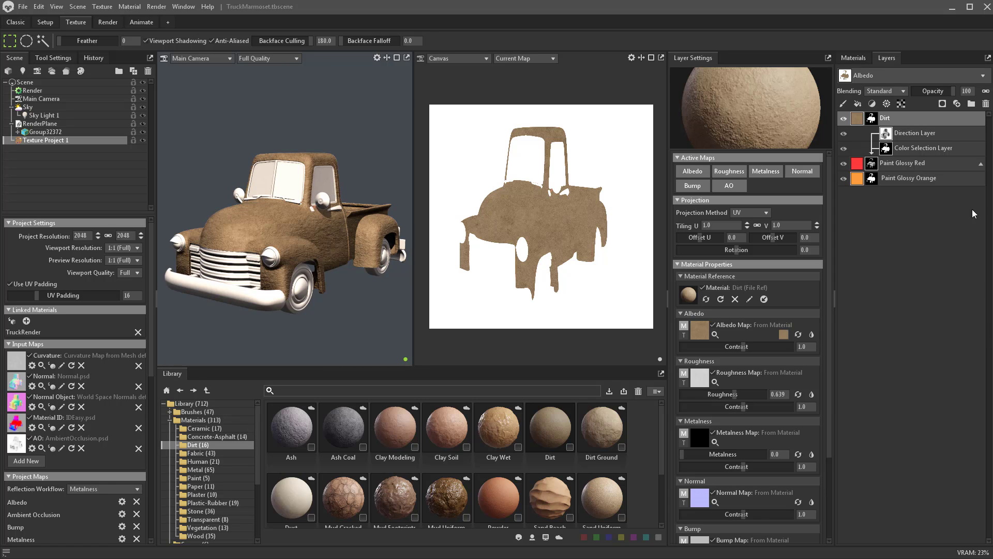
left_click(873, 117)
left_click(918, 118)
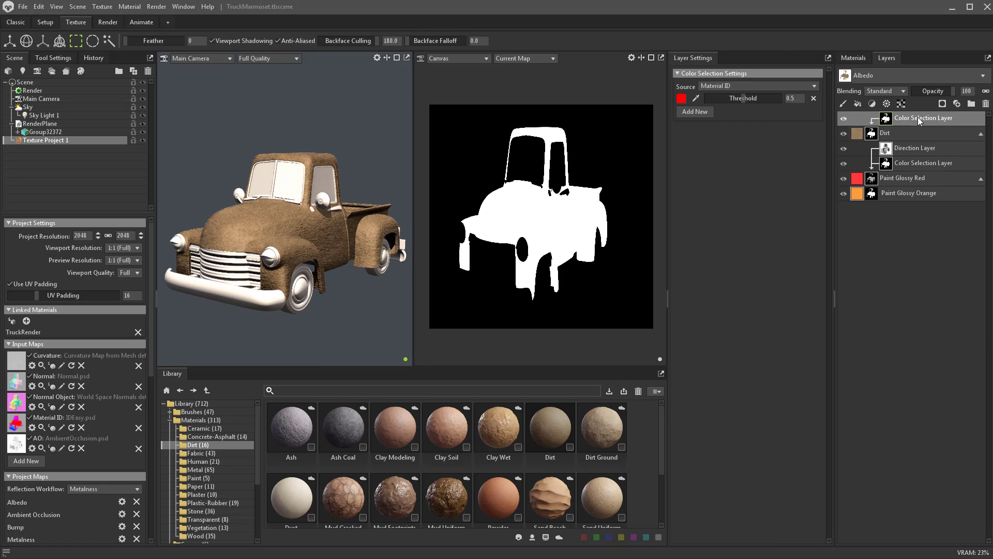
left_click_drag(919, 121, 919, 121)
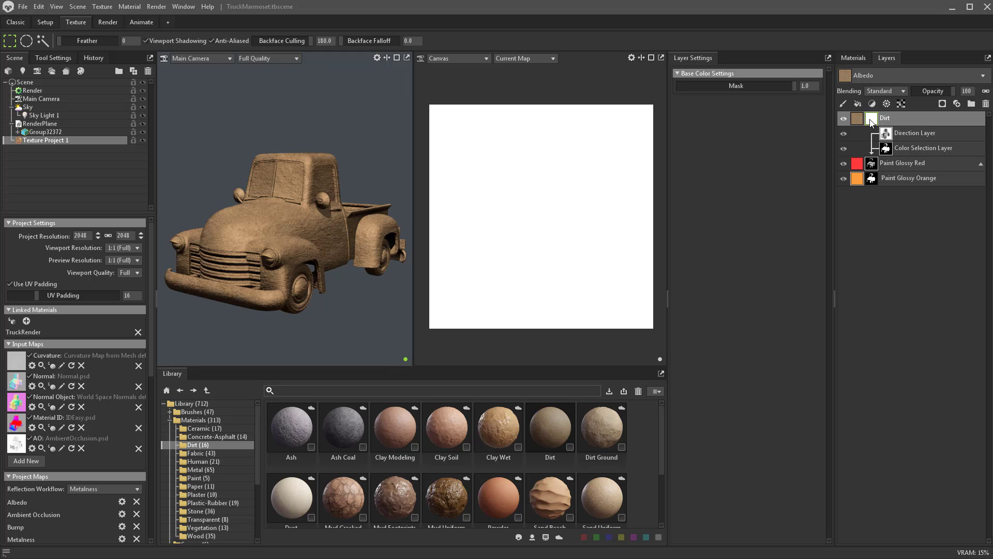
key("Delete")
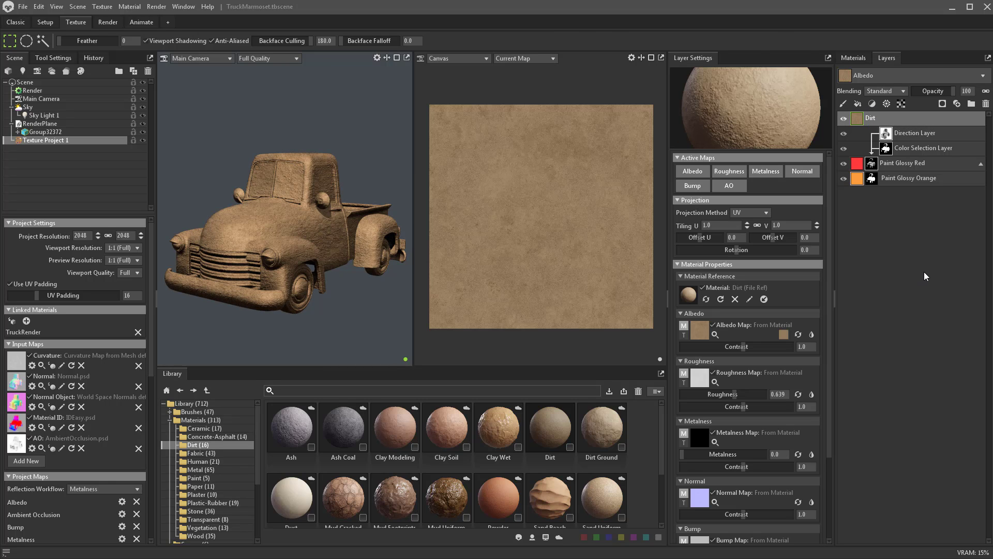
- Open the list of procedural layer types with the Dirt layer selected
left_click(886, 103)
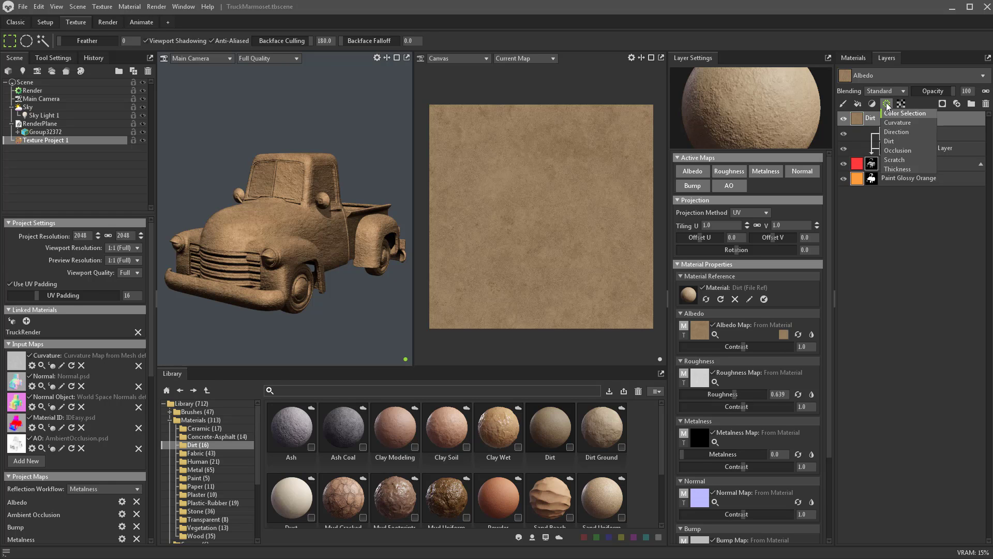
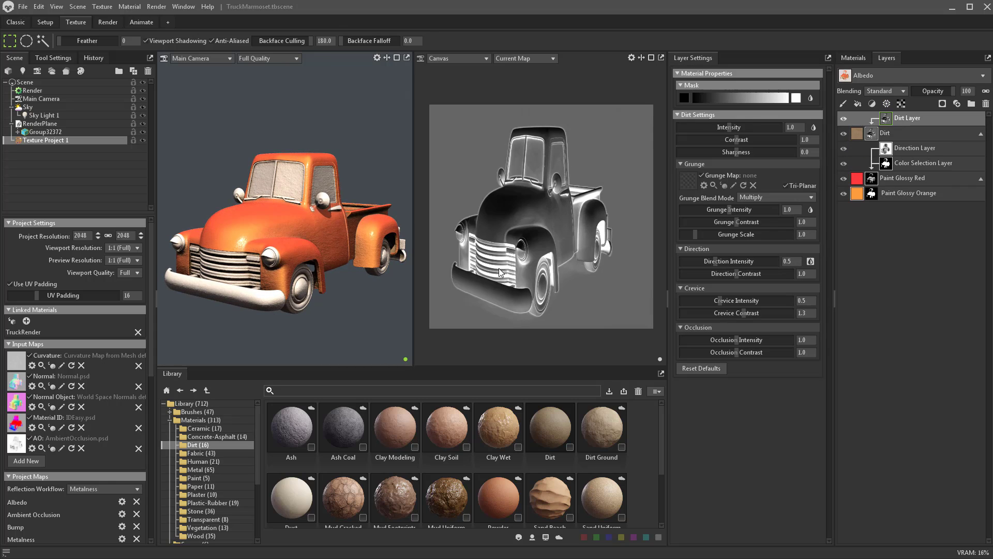
- Raise the Dirt Layer mask's intensity to 1.214 and its contrast to 1.453
left_click_drag(730, 130, 749, 140)
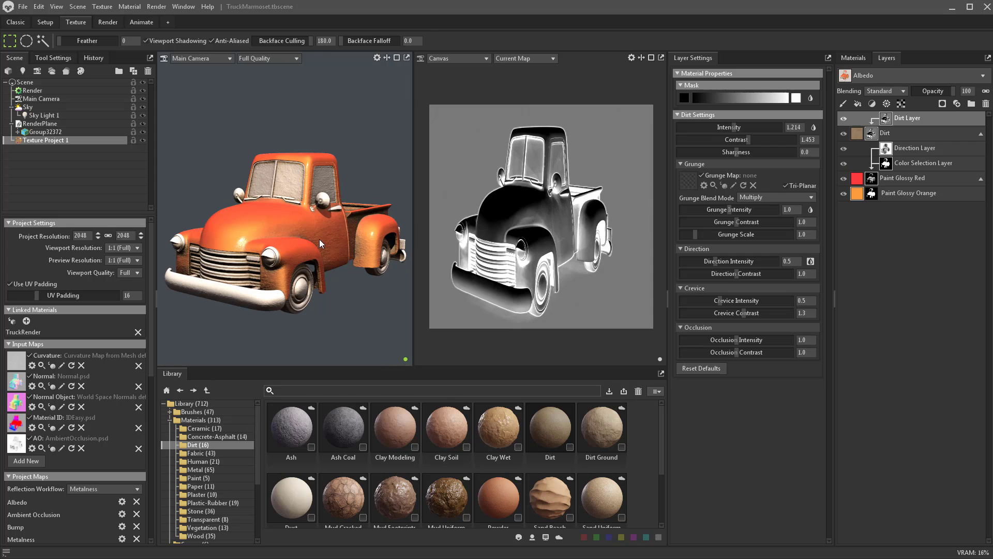
- Set the Dirt fill layer's bump to 0.525 and its bump contrast to 0.235
left_click(855, 134)
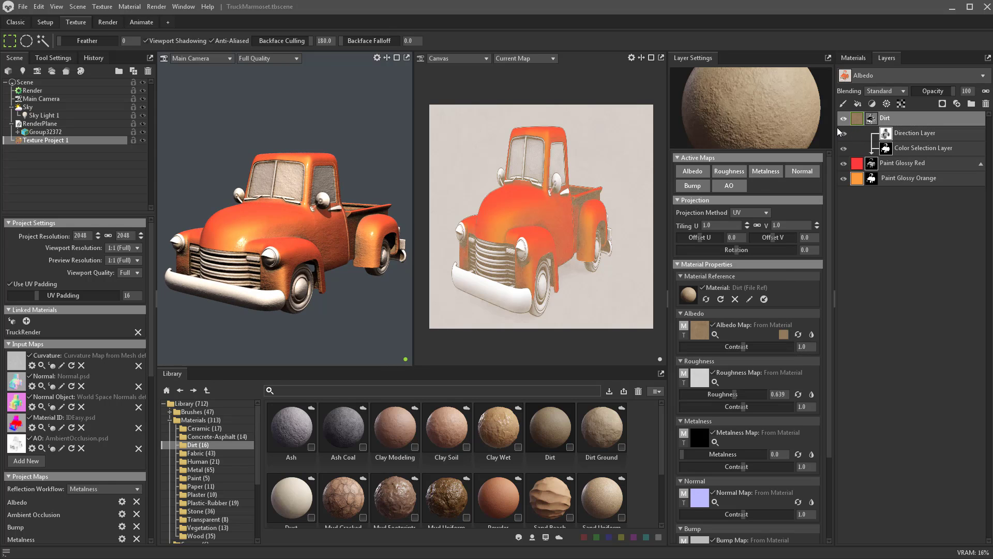
scroll(739, 358, "down", 3)
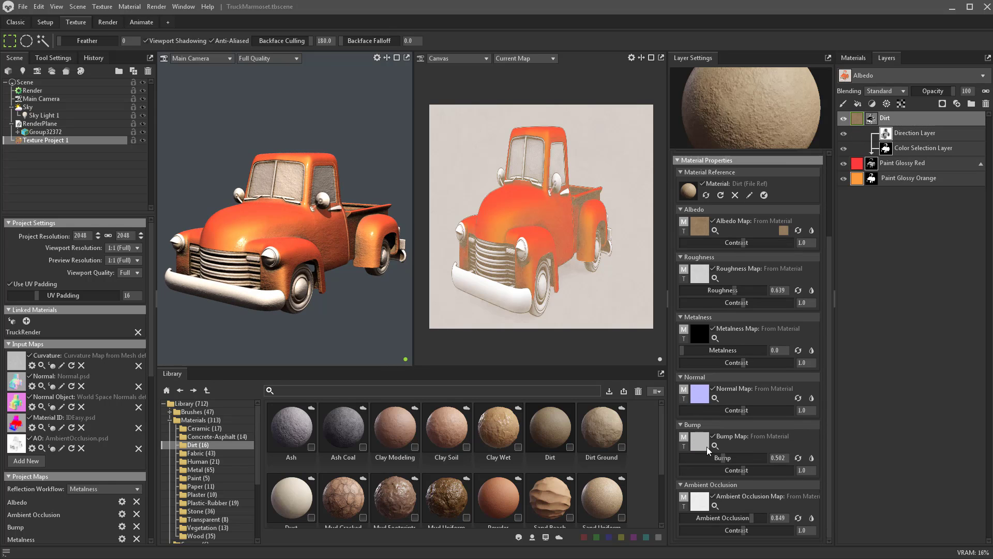
mouse_move(722, 457)
left_mouse_down()
mouse_move(711, 458)
mouse_move(725, 458)
left_mouse_up()
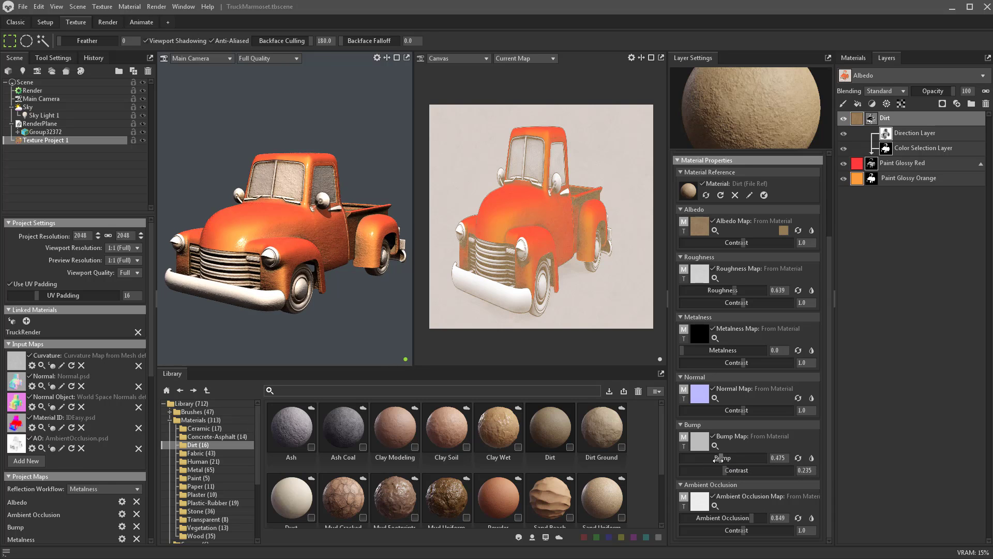
- Toggle the Dirt fill layer's normal map and reduce its normal contrast
left_click(714, 389)
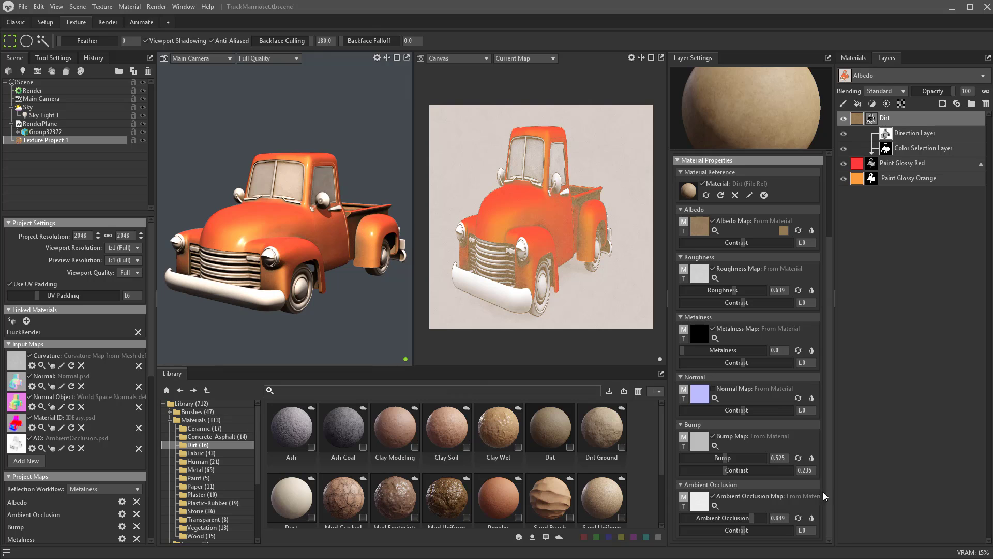
left_click(714, 389)
left_click_drag(743, 410, 719, 419)
- Set the Dirt Layer mask's intensity to 1.237, contrast to 4.0, grunge intensity to 1.482 and grunge contrast to 1.057
left_click(873, 120)
left_click(892, 117)
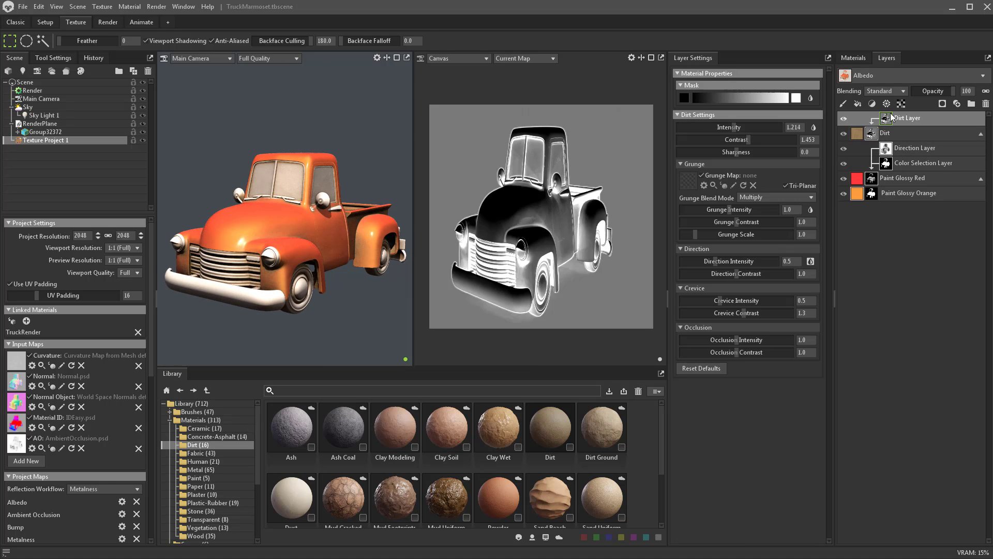
left_click_drag(752, 132, 796, 141)
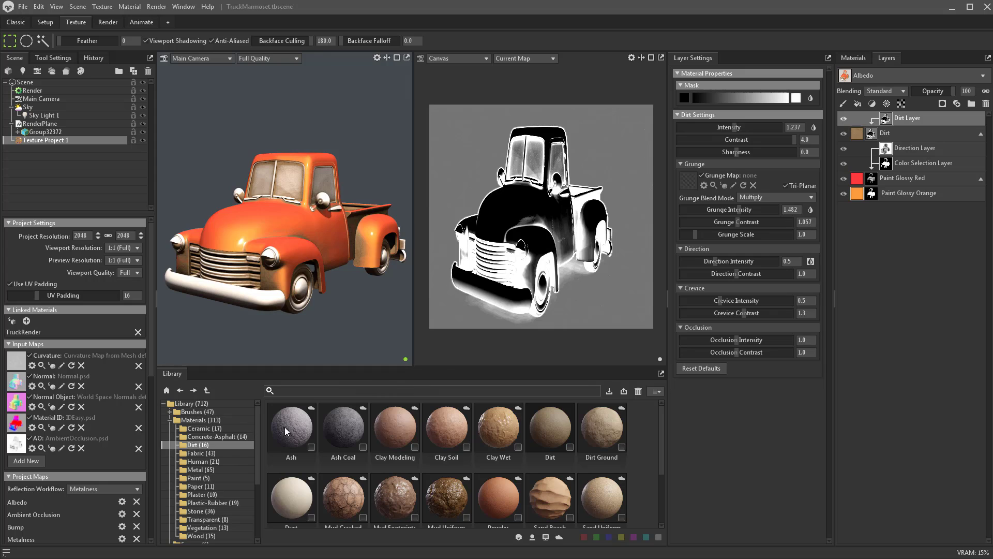
- Assign the library's Dirt Surface texture as the Dirt Layer's grunge map
scroll(201, 478, "down", 4)
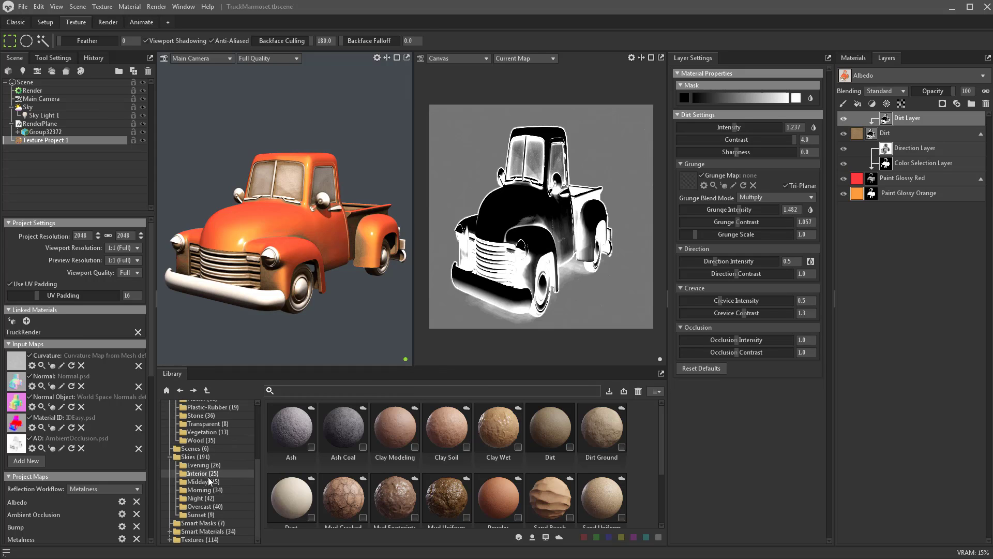
left_click(170, 539)
left_click(205, 539)
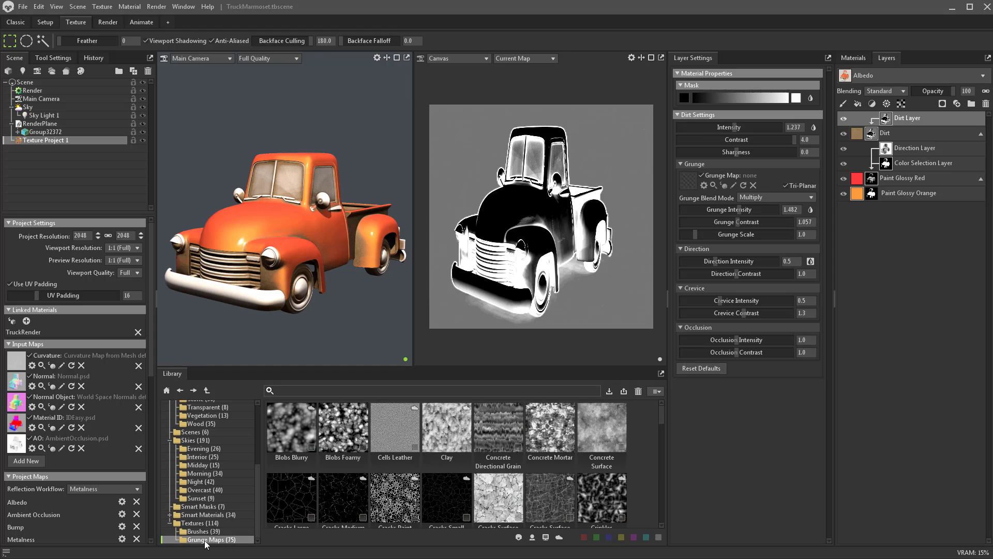
scroll(397, 471, "down", 3)
scroll(420, 482, "up", 1)
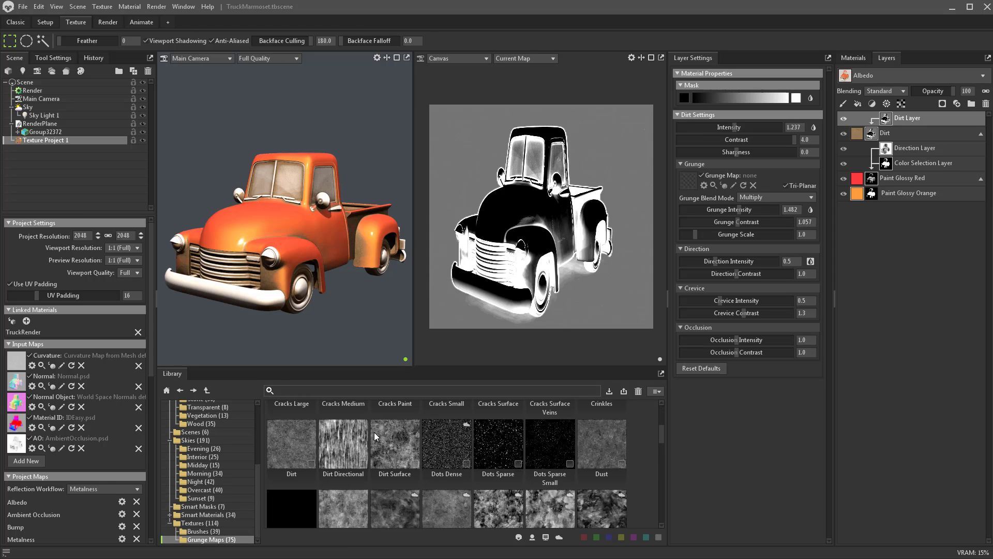
left_click_drag(383, 439, 690, 181)
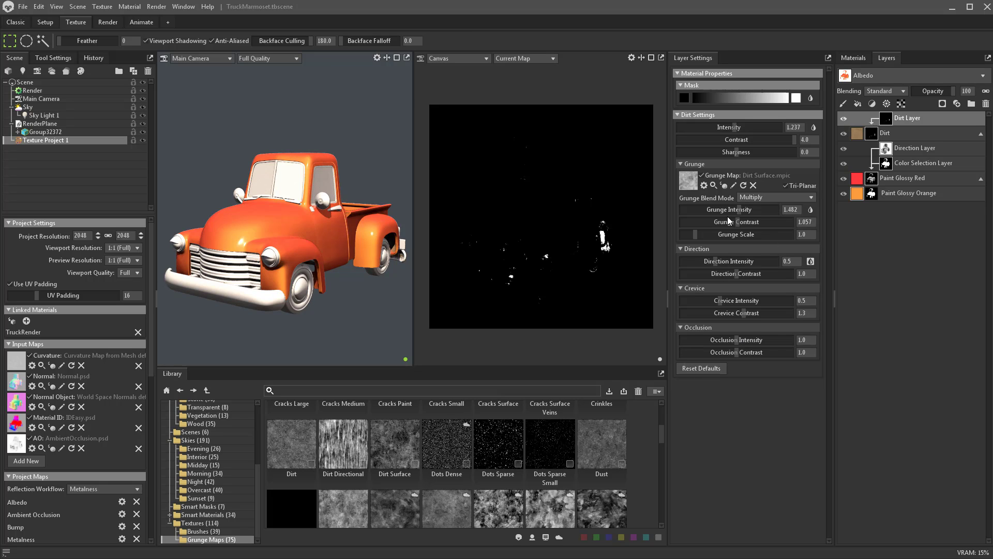
- Set the Dirt Layer's grunge intensity to 0.454, grunge contrast to 1.391, grunge scale to 2.415, crevice intensity to 0.555 and occlusion intensity to 1.346
mouse_move(738, 211)
left_mouse_down()
mouse_move(697, 210)
mouse_move(742, 222)
left_mouse_up()
left_click_drag(742, 222, 746, 222)
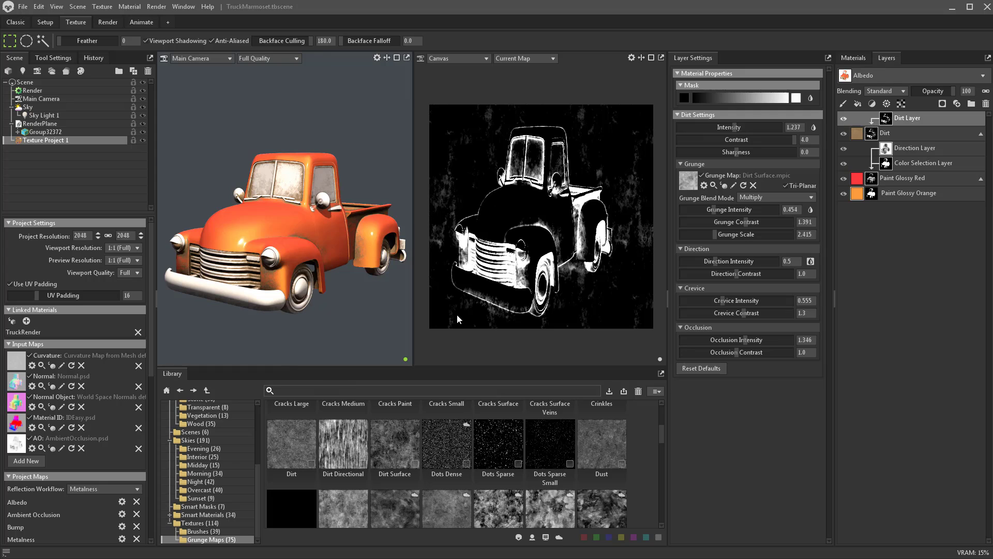
- Apply the library's Chrome Brushed metal to the truck's bumper and trim region and move the new layer beneath Dirt
left_click(911, 132)
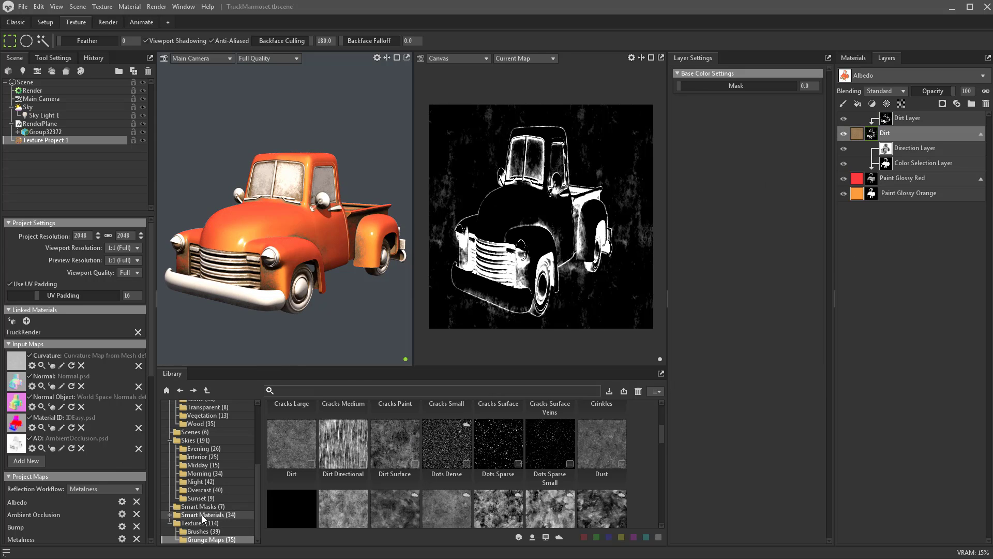
scroll(202, 515, "up", 5)
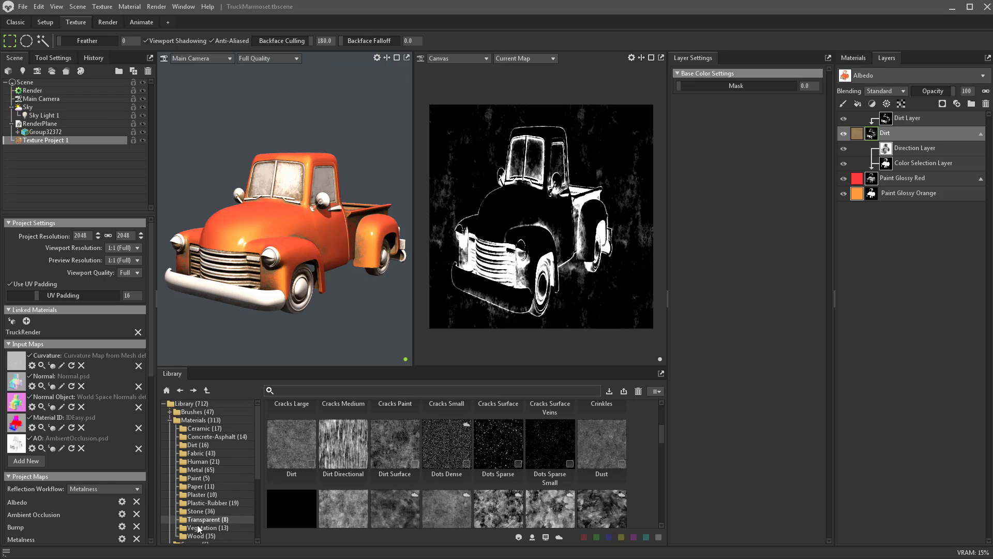
left_click(200, 469)
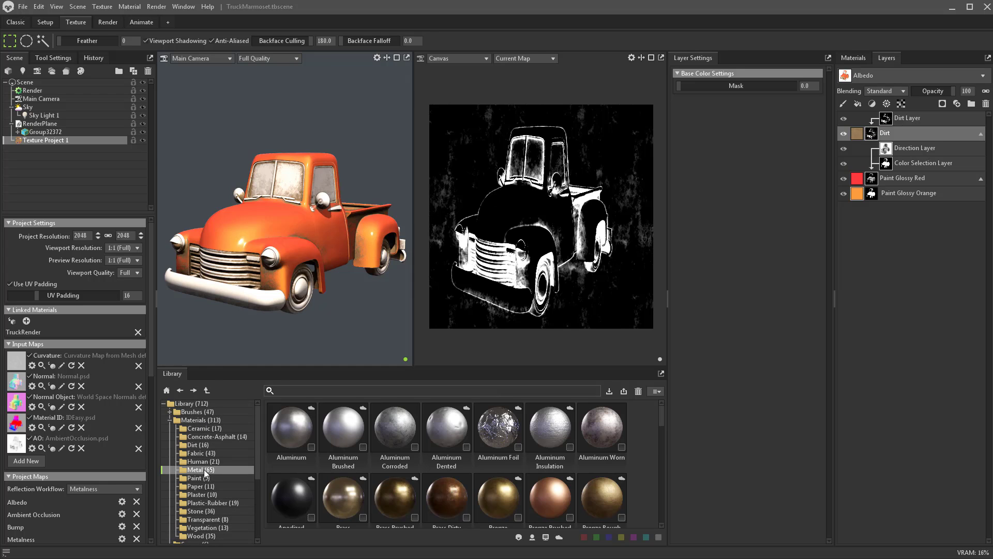
scroll(436, 507, "down", 1)
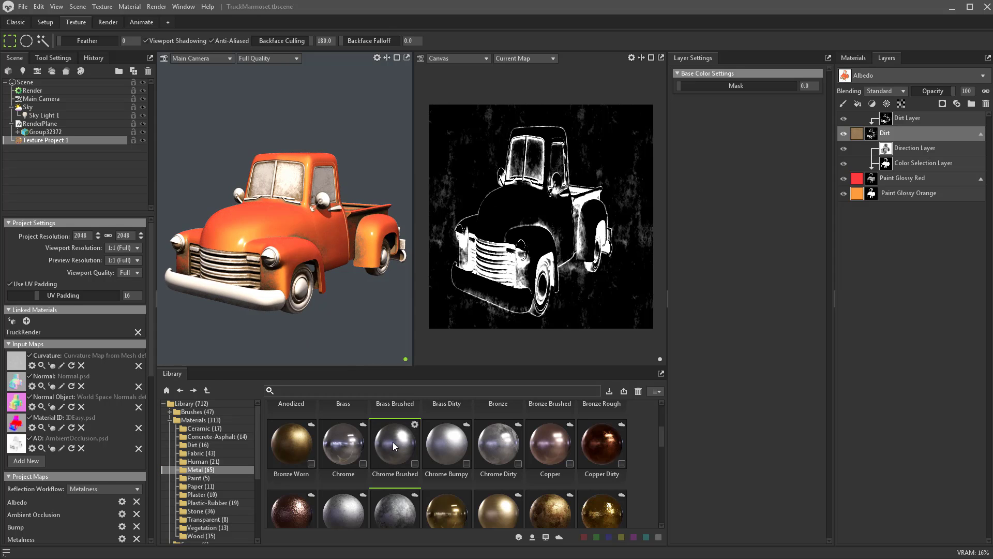
left_click_drag(397, 448, 259, 301)
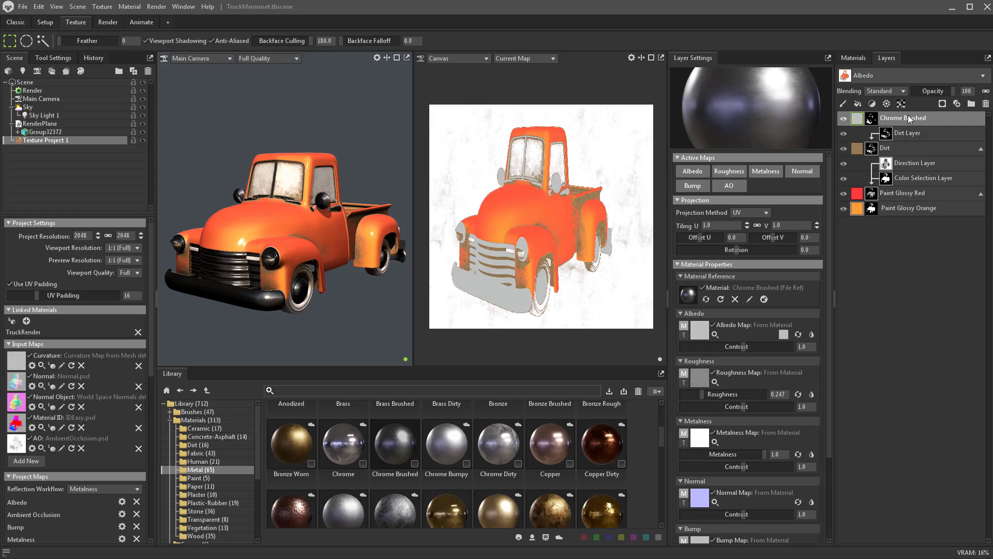
left_click_drag(908, 118, 911, 156)
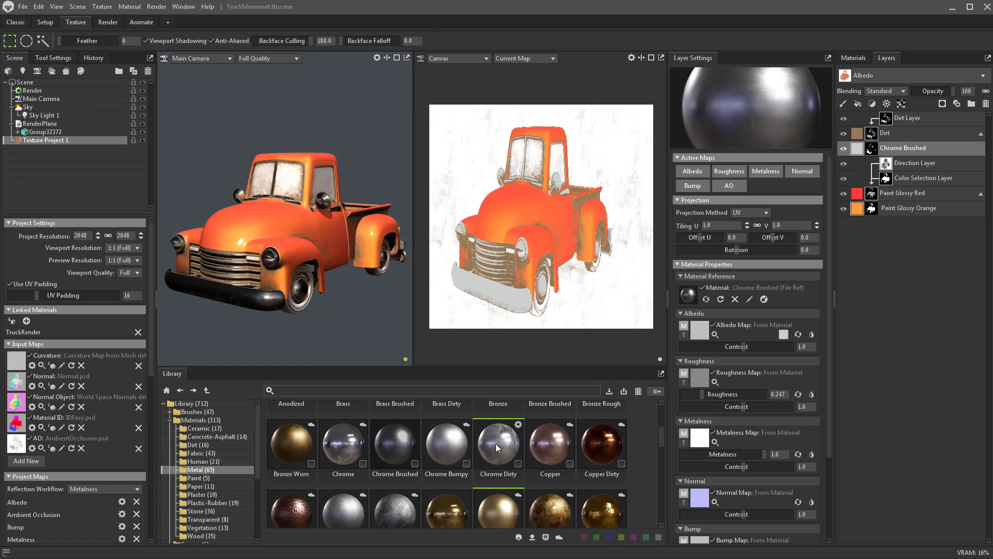
- Replace the Chrome Brushed layer's material reference with the library's Chrome Dirty
scroll(496, 443, "up", 3)
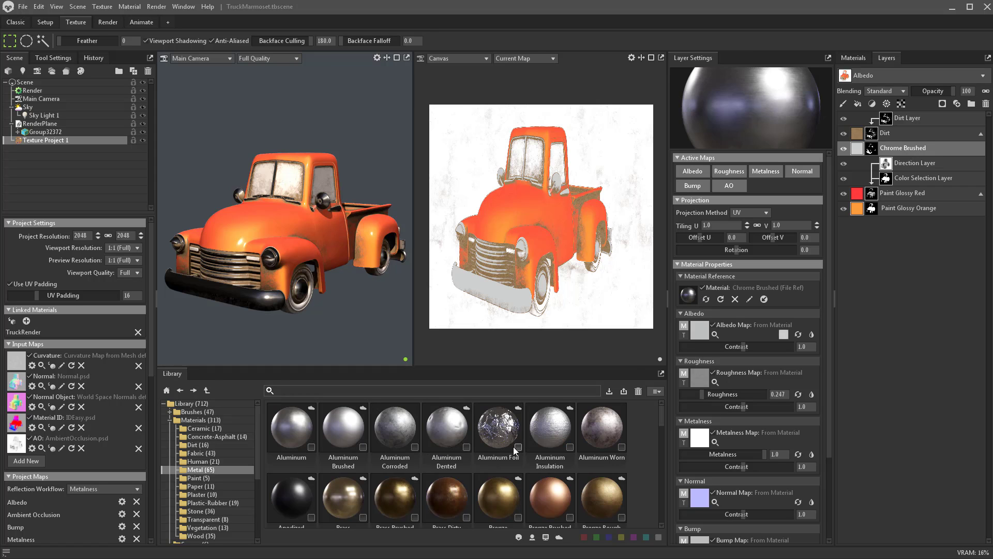
scroll(504, 442, "down", 4)
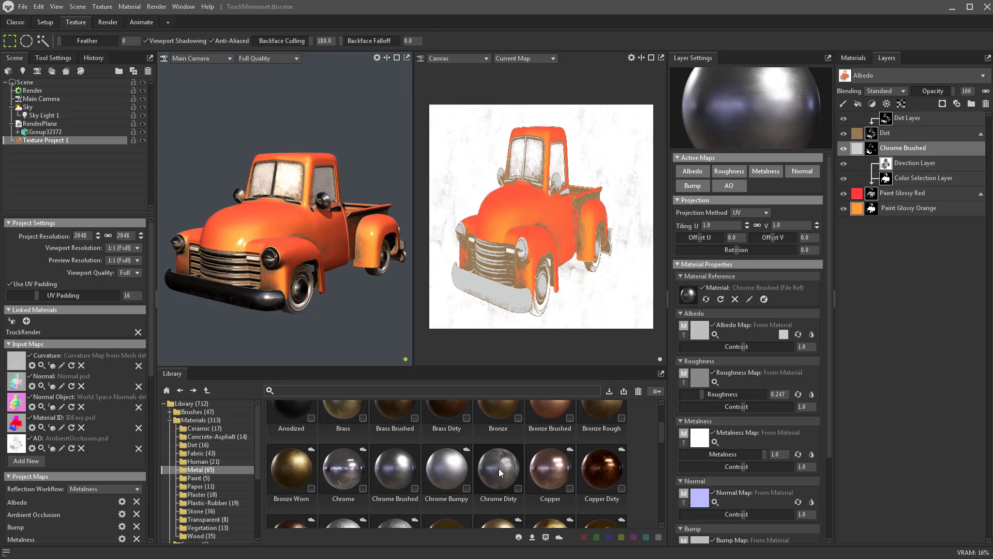
left_click_drag(499, 468, 690, 295)
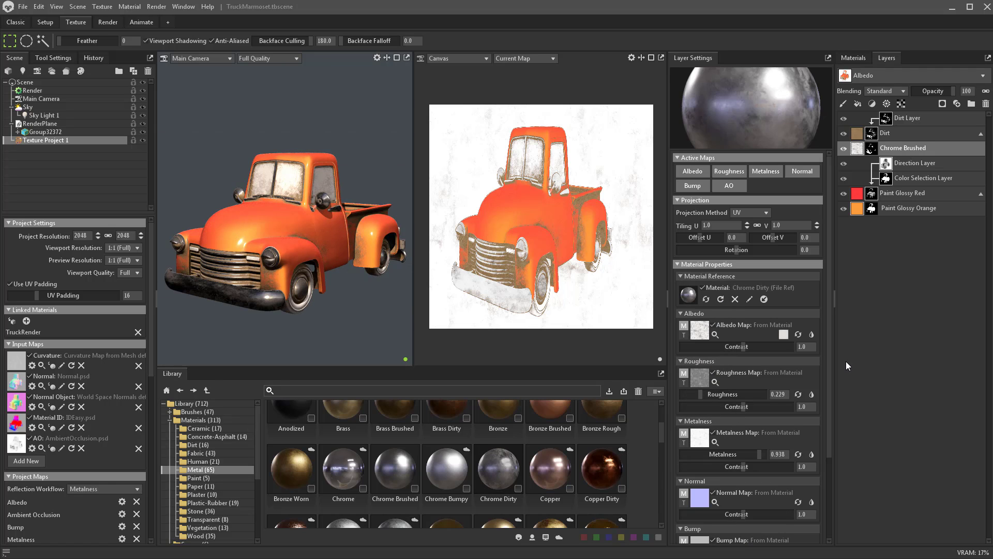
- Rename the Chrome Brushed layer as Chrome
double_click(905, 149)
left_click_drag(904, 149, 956, 148)
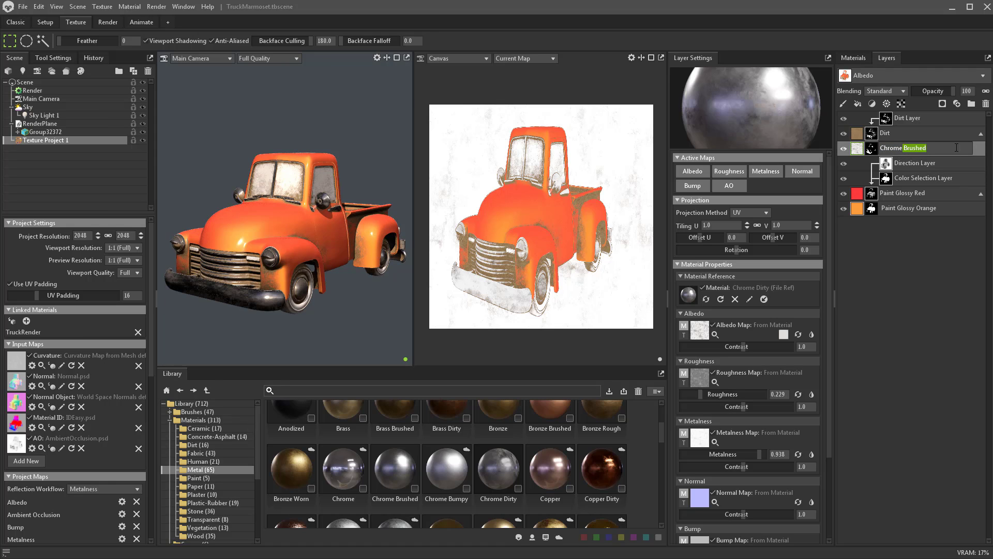
key("BackSpace")
key("Return")
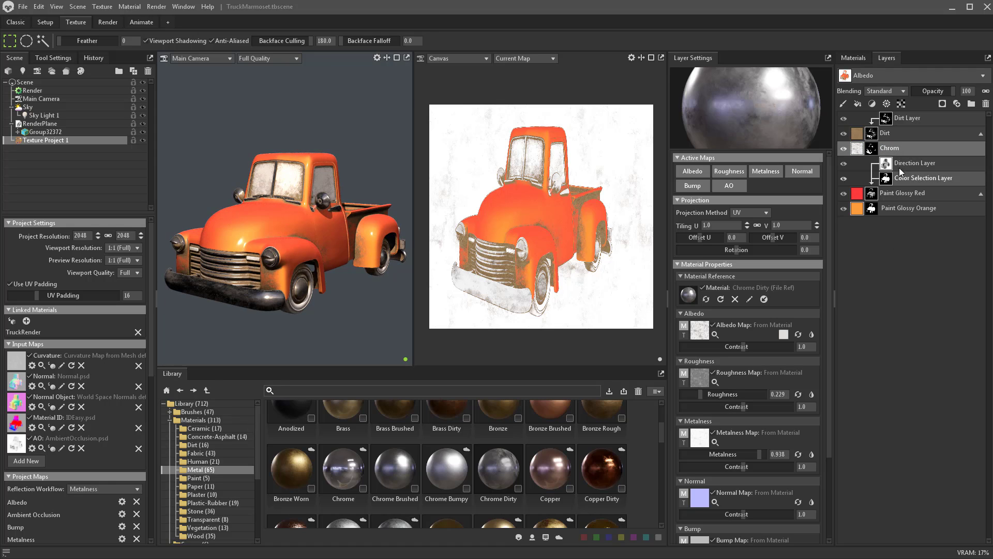
- Apply the library's Plastic Glossy material to the truck's small grille details as a new layer above Chrome
scroll(197, 478, "down", 1)
left_click(197, 478)
scroll(465, 491, "down", 2)
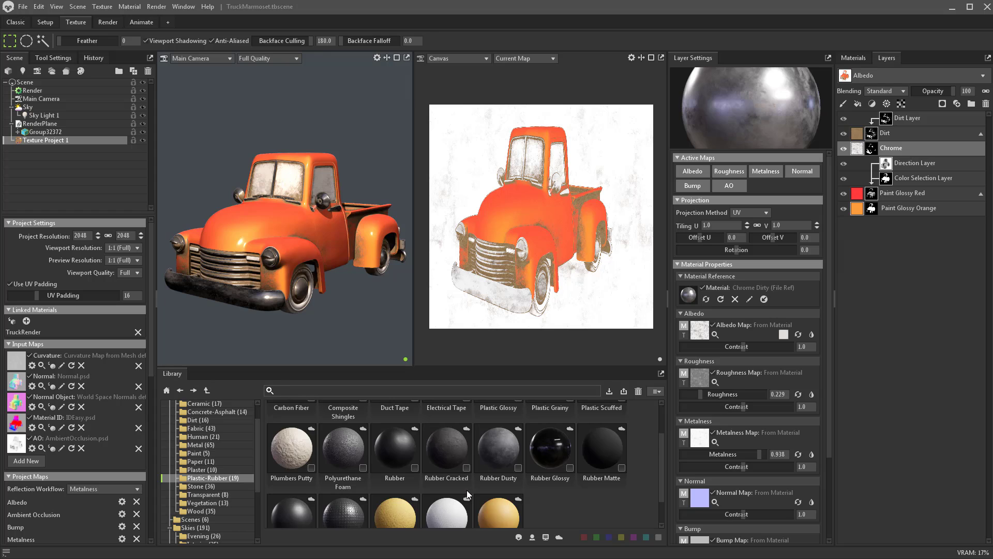
scroll(563, 515, "up", 1)
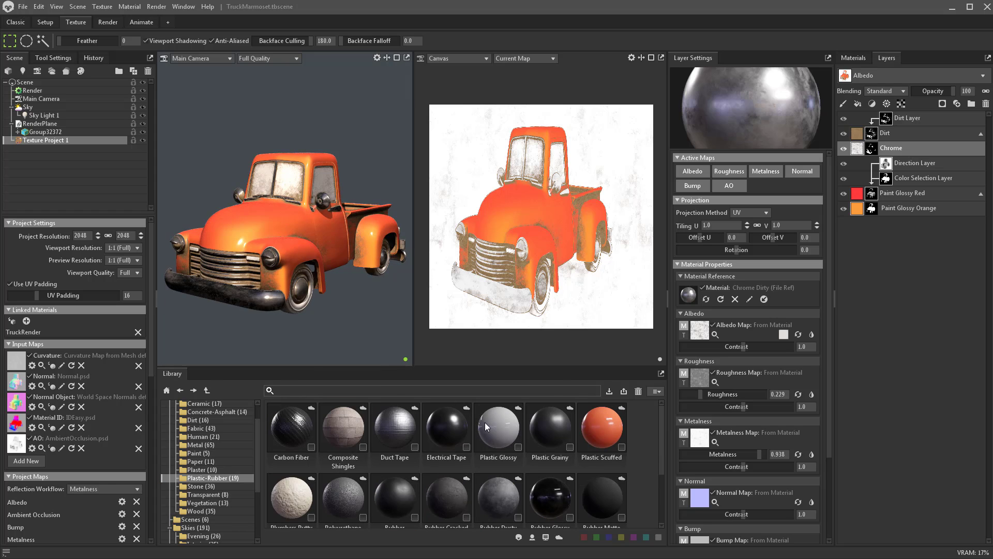
left_click_drag(505, 426, 391, 322)
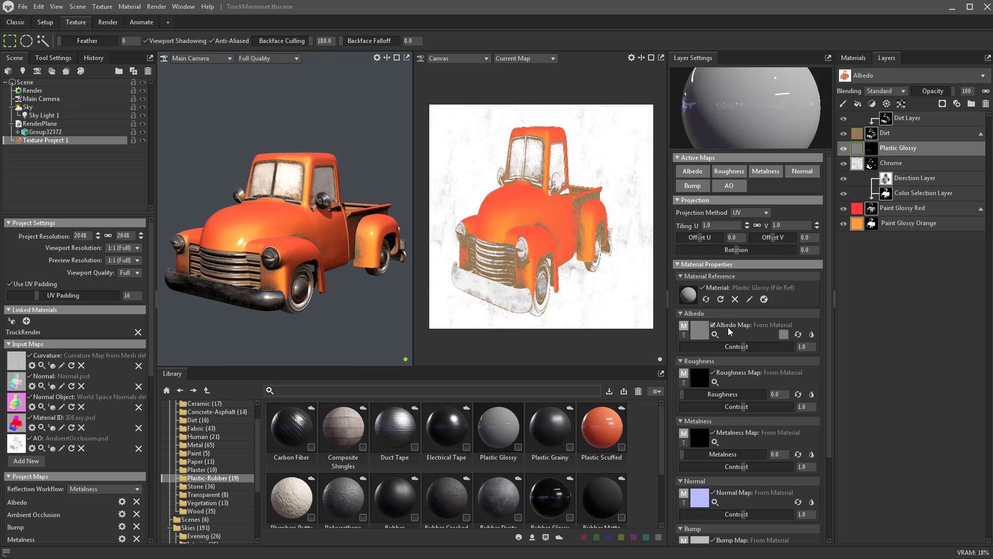
- Set the Plastic Glossy layer's albedo color to a golden yellow
left_click(784, 334)
left_click(514, 333)
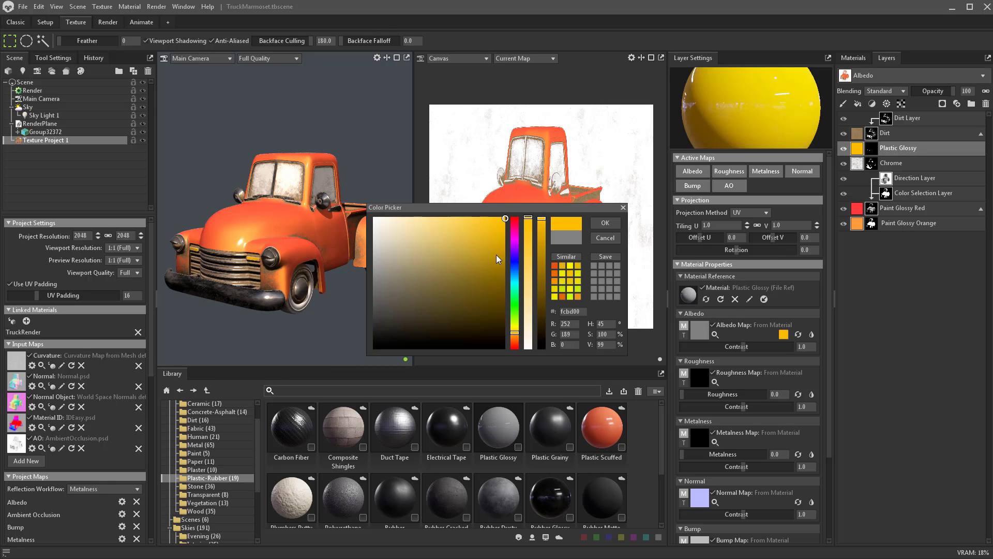
left_click_drag(495, 254, 506, 232)
left_click(603, 224)
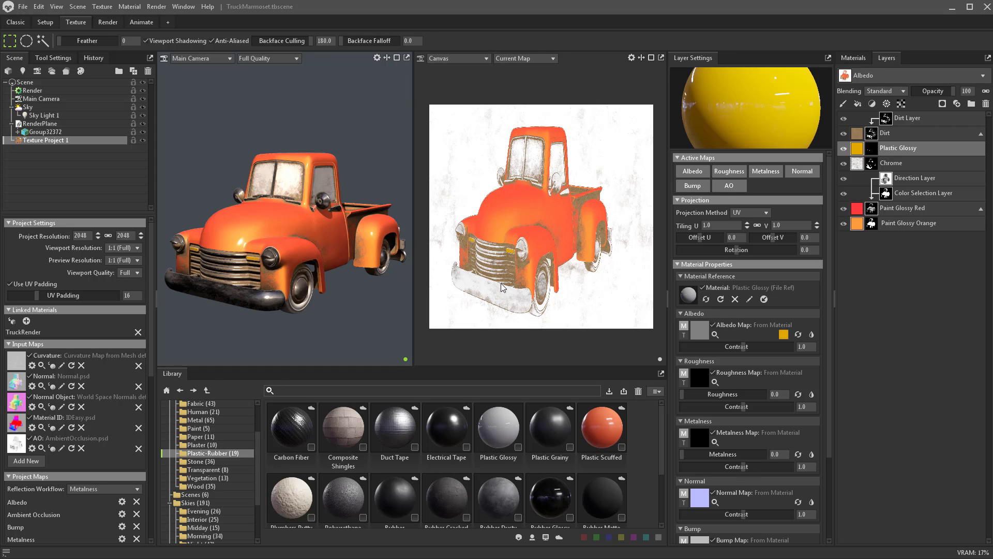
- Examine the TruckRender material's displacement, surface, albedo, roughness, metalness, occlusion and transparency settings, and return to the layer stack
left_click(854, 58)
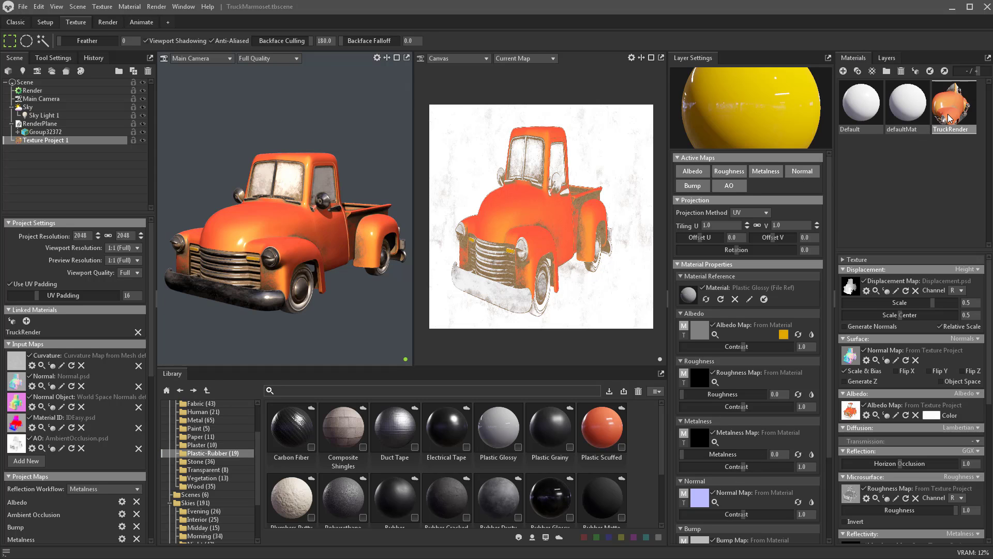
scroll(983, 409, "down", 5)
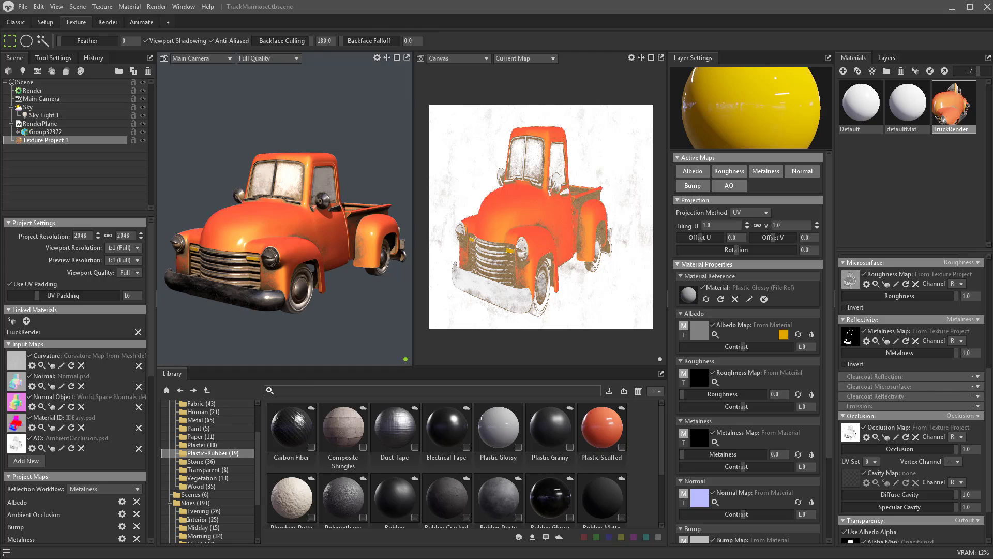
left_click(887, 58)
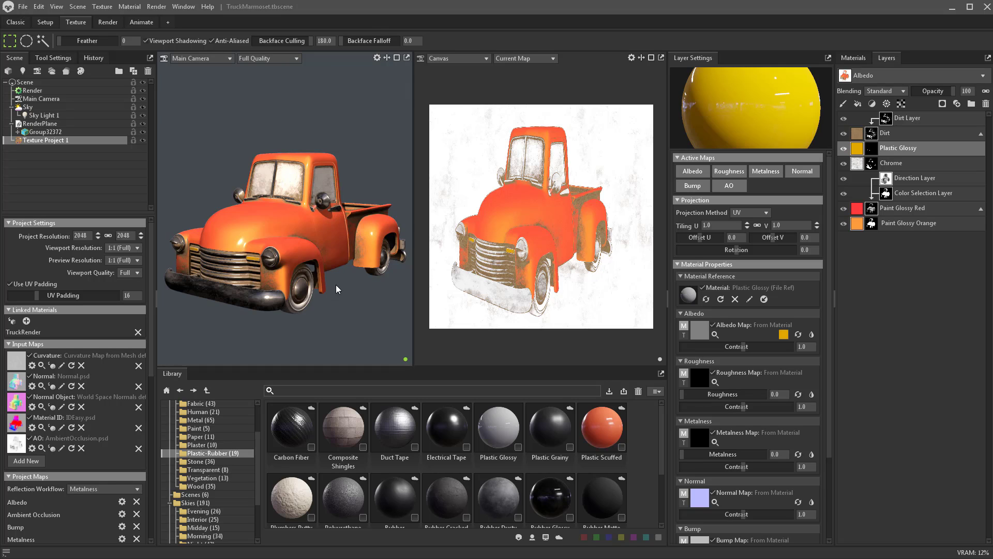
- Switch to the Classic workspace, add a Shadow Catcher to the scene, and check the truck's shadow from several angles
left_click(16, 21)
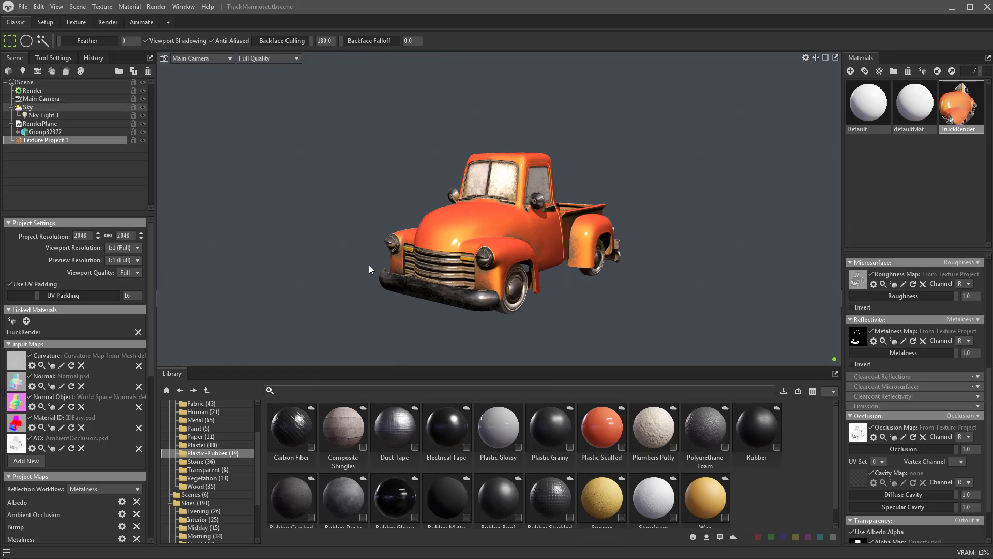
left_click(77, 6)
mouse_move(95, 21)
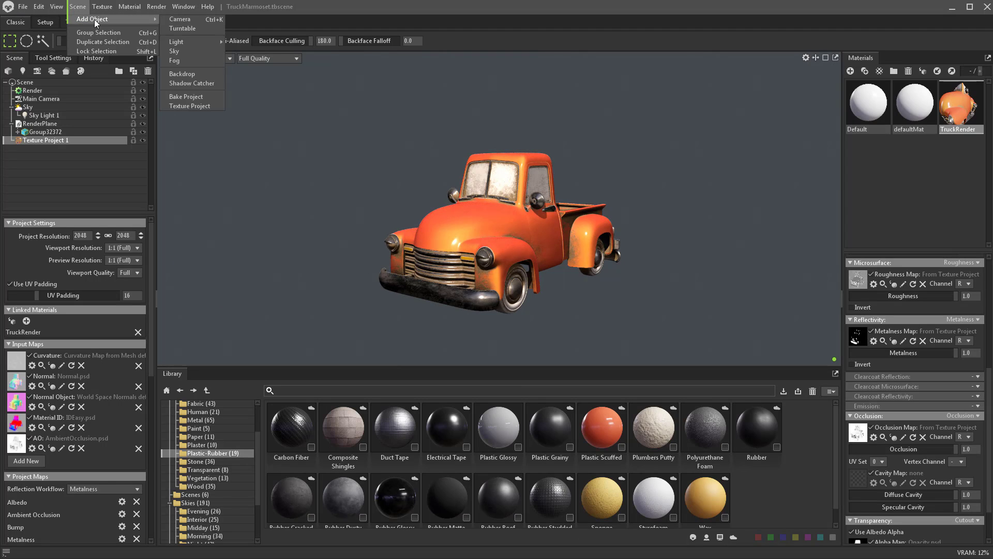
left_click(191, 83)
left_click_drag(464, 169, 588, 212)
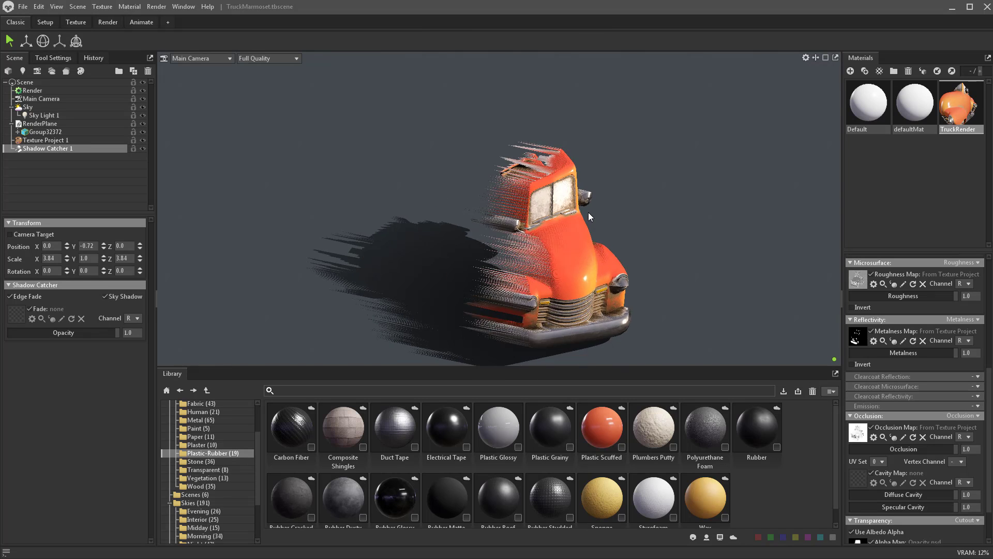
mouse_move(694, 206)
left_mouse_down()
mouse_move(613, 154)
mouse_move(660, 167)
mouse_move(638, 182)
mouse_move(728, 206)
mouse_move(679, 203)
mouse_move(608, 125)
mouse_move(526, 136)
mouse_move(523, 120)
mouse_move(523, 129)
left_mouse_up()
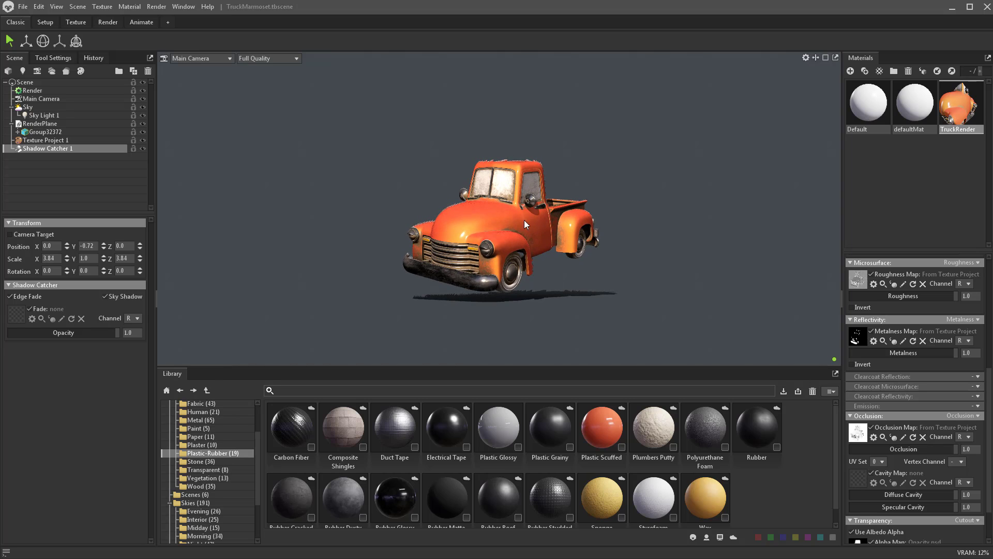
- Rotate the Shadow Catcher about the X axis to about -9.2 degrees to tilt it beneath the truck
left_click_drag(586, 305, 567, 343)
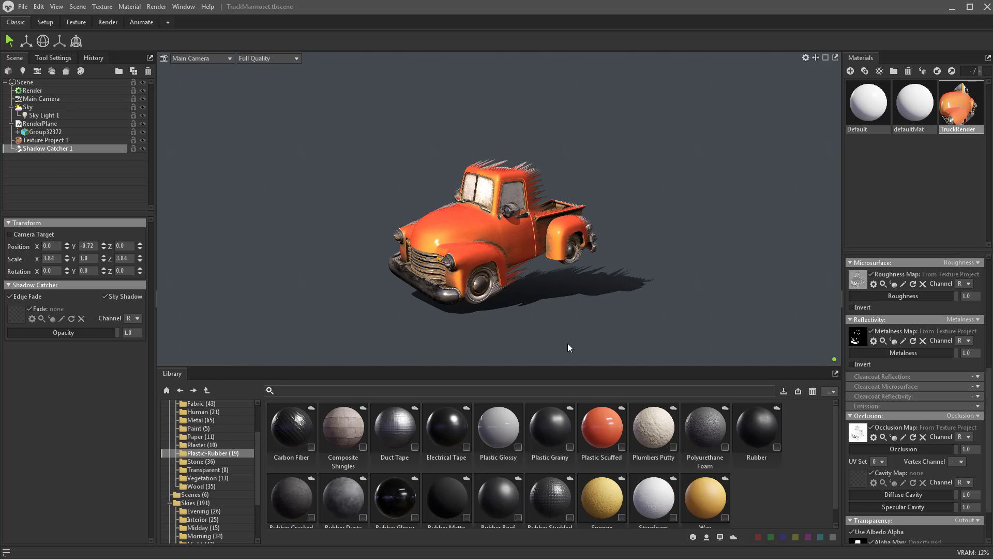
left_click(43, 41)
left_click_drag(405, 224, 616, 225)
left_click_drag(599, 261, 558, 269)
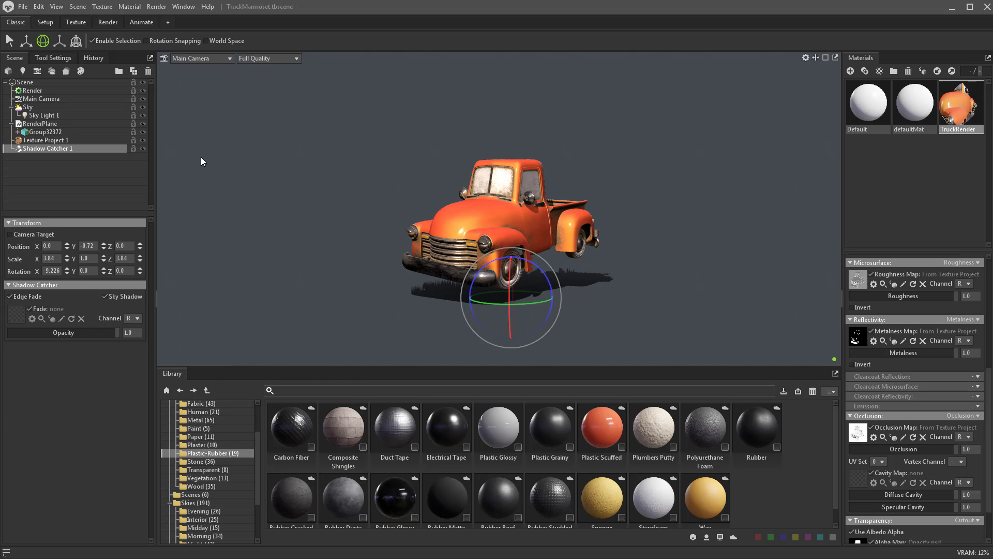
- Move the Shadow Catcher up toward the truck's wheels, to about X -0.034, Y -0.619, Z -0.016
key("w")
left_click_drag(509, 226, 510, 207)
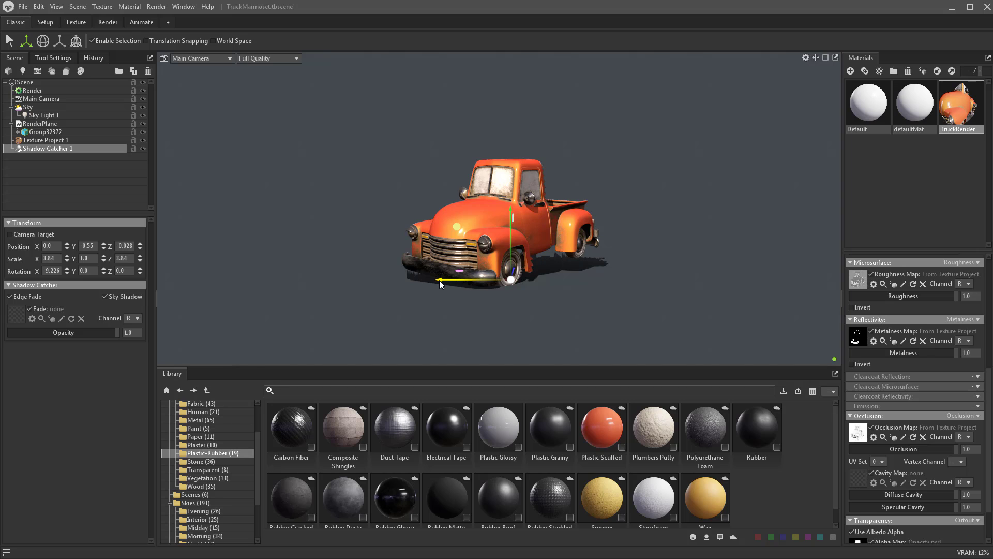
left_click_drag(439, 280, 427, 277)
scroll(679, 316, "up", 2)
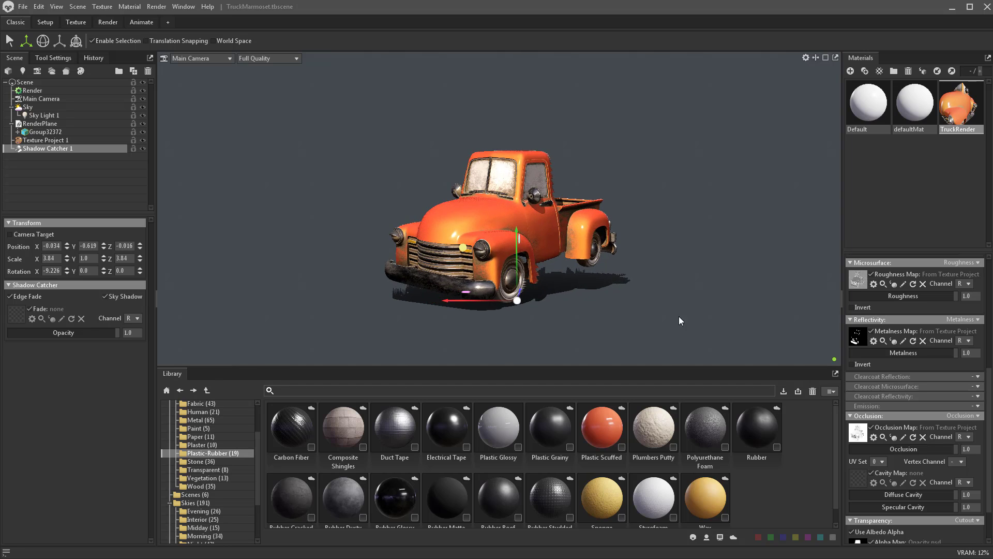
scroll(680, 316, "up", 1)
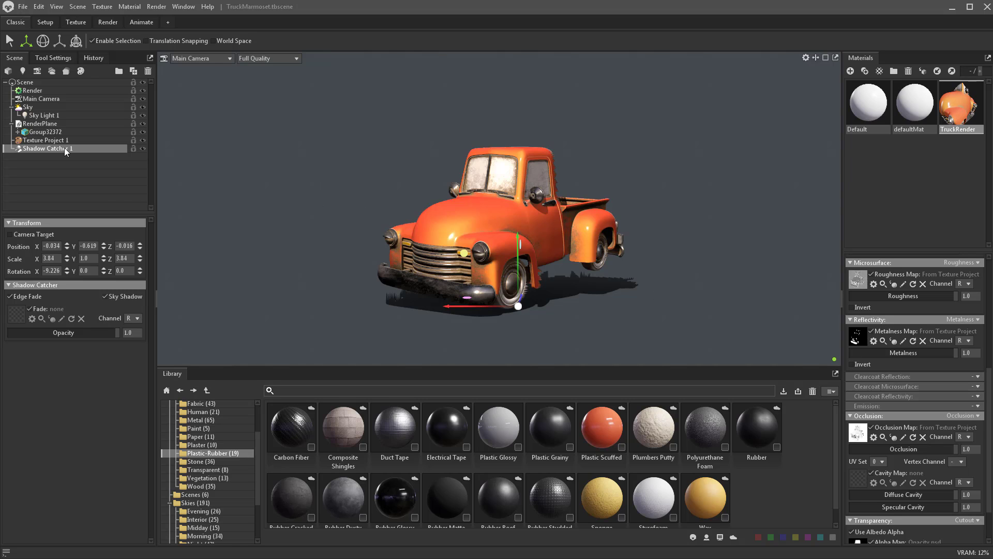
- Delete the Shadow Catcher and set the Main Camera's Y rotation to -180
key("Delete")
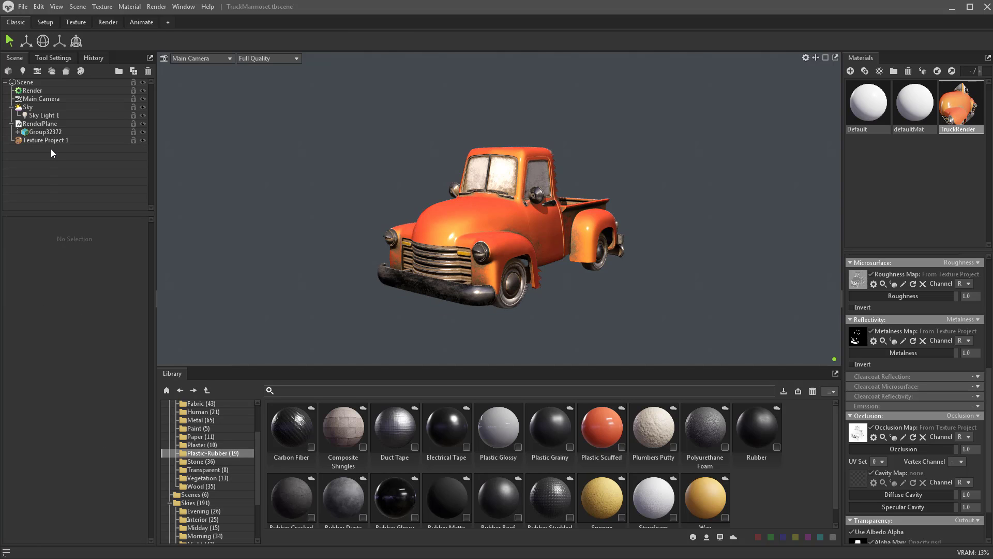
left_click(47, 99)
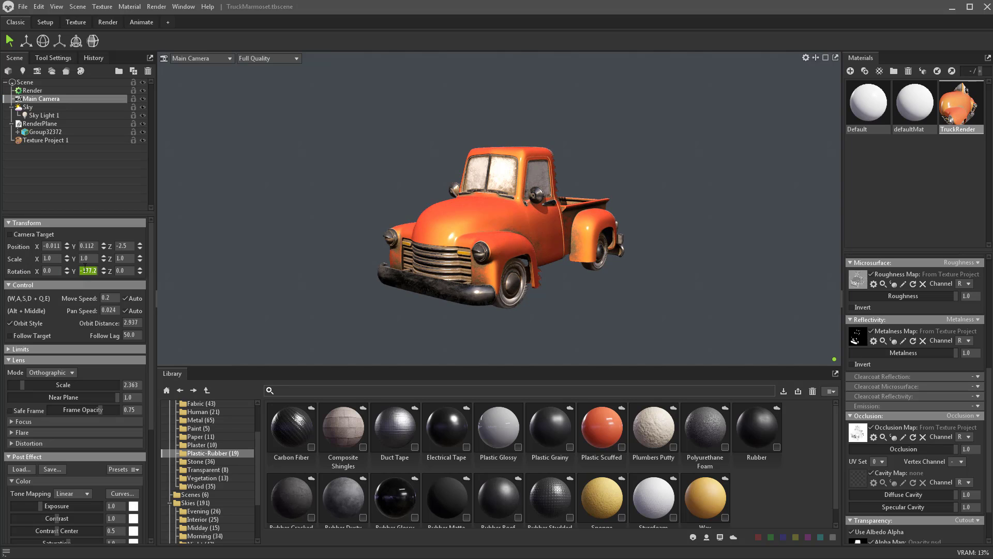
type("-180")
key("Return")
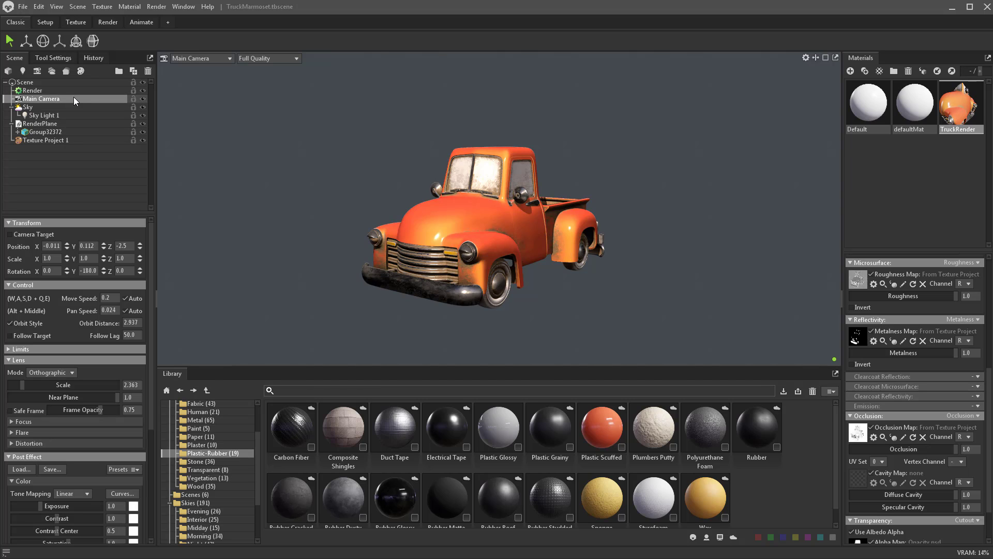
- Enable ray tracing in the Render settings with 12 transmission bounces and 3 light bounces
mouse_move(97, 302)
left_click(33, 91)
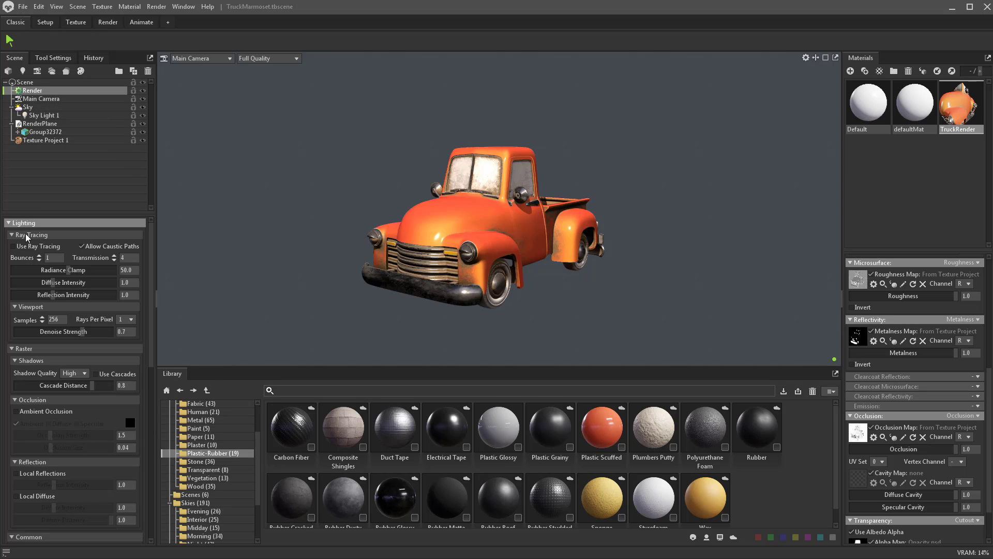
left_click(14, 246)
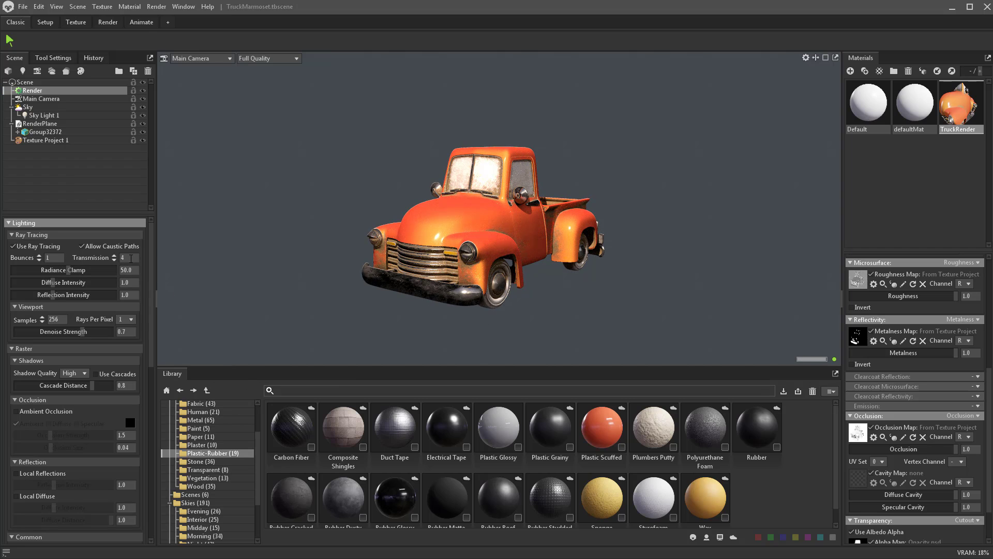
left_click_drag(131, 259, 91, 258)
type("12")
key("Return")
left_click_drag(57, 260, 29, 263)
scroll(28, 262, "up", 10)
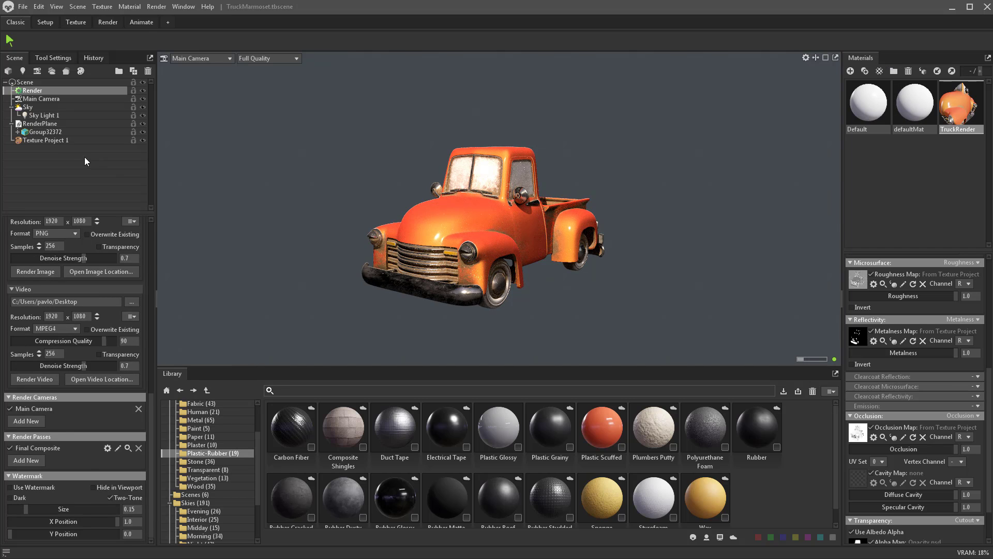
- Open Texture Project 1 in the Texture workspace and select the Paint Glossy Orange layer in its stack
left_click(51, 140)
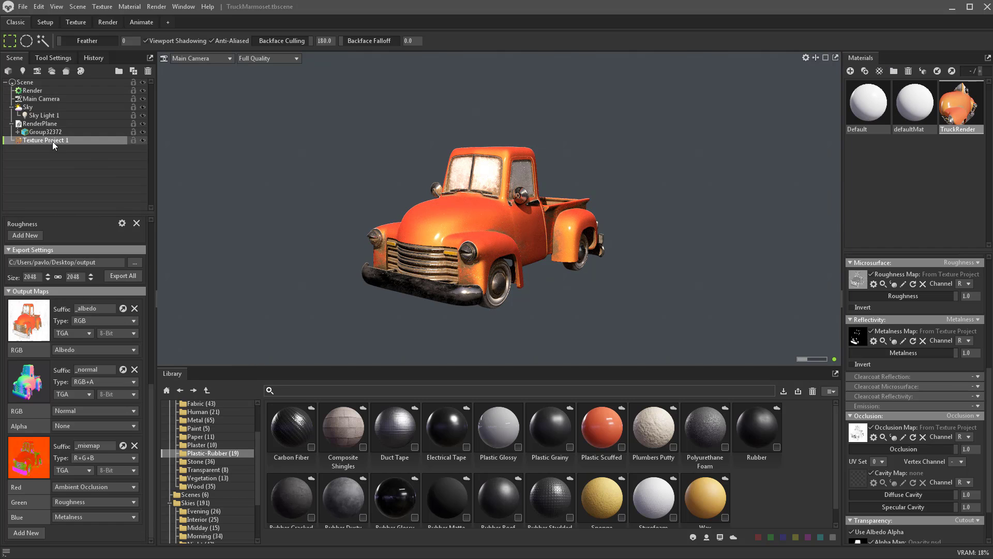
left_click(75, 22)
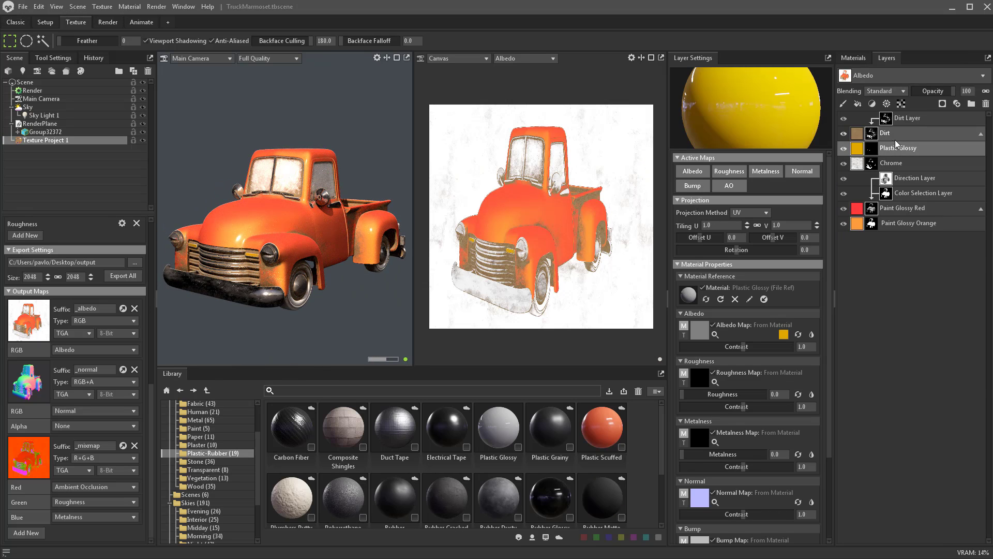
left_click(918, 118)
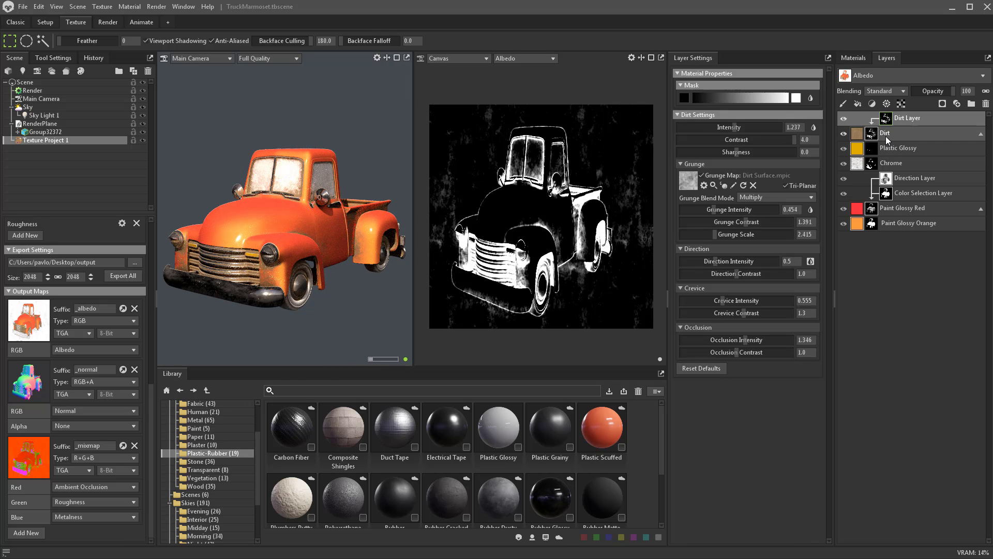
left_click(890, 193)
left_click(892, 226)
- Add the library's Paint Cracked material as a new layer and place it between Dirt and Plastic Glossy
left_click(195, 429)
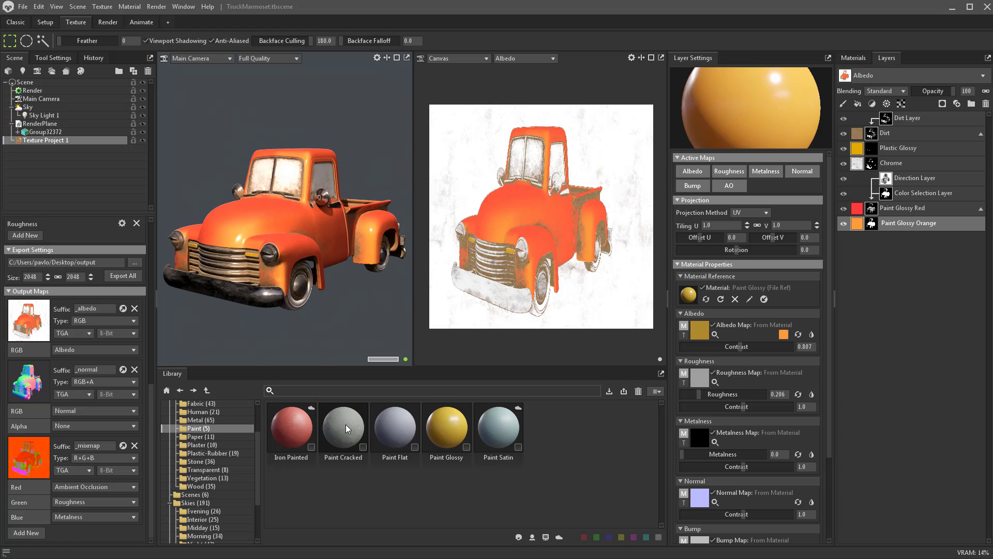
mouse_move(345, 424)
left_mouse_down()
mouse_move(388, 458)
mouse_move(880, 317)
mouse_move(893, 295)
left_mouse_up()
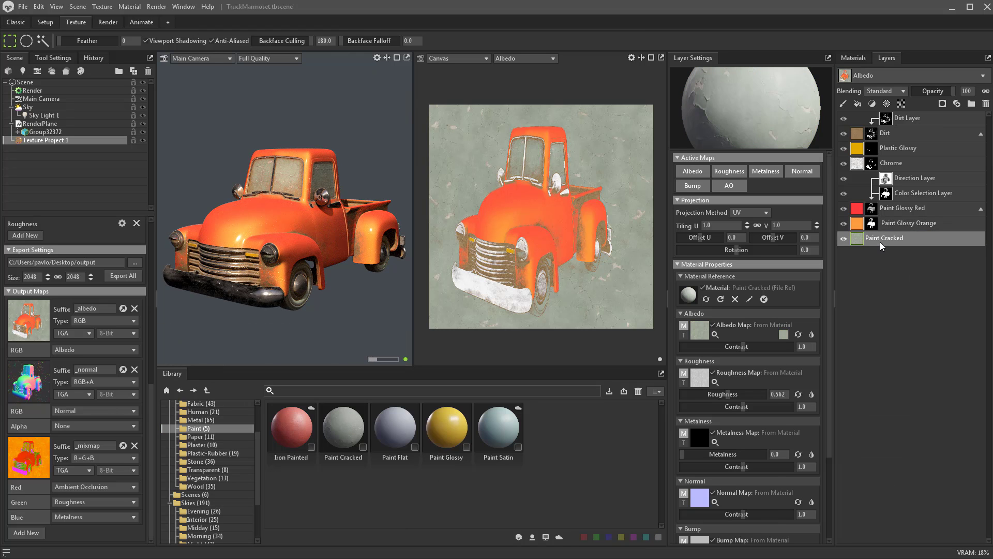
mouse_move(880, 241)
left_mouse_down()
mouse_move(880, 126)
mouse_move(881, 148)
left_mouse_up()
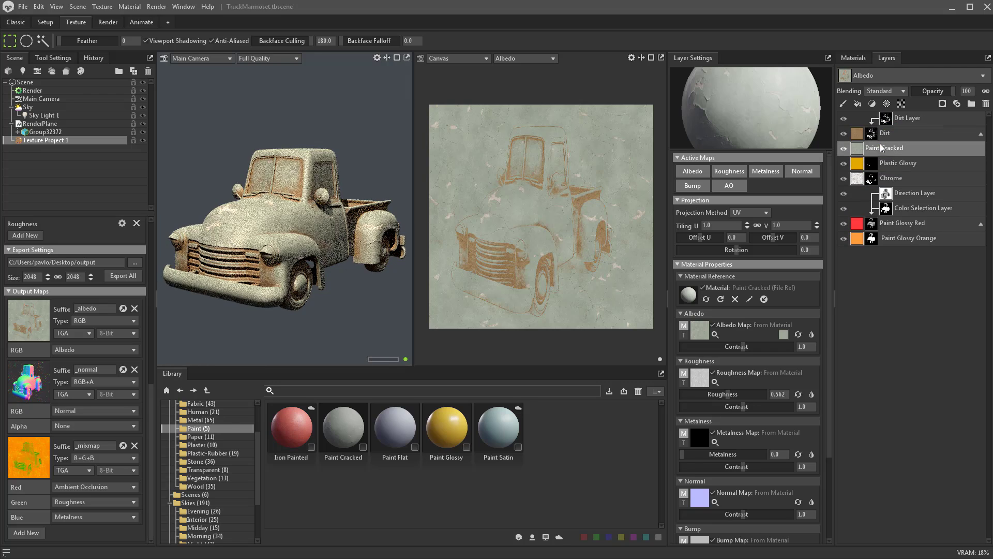
scroll(250, 219, "up", 3)
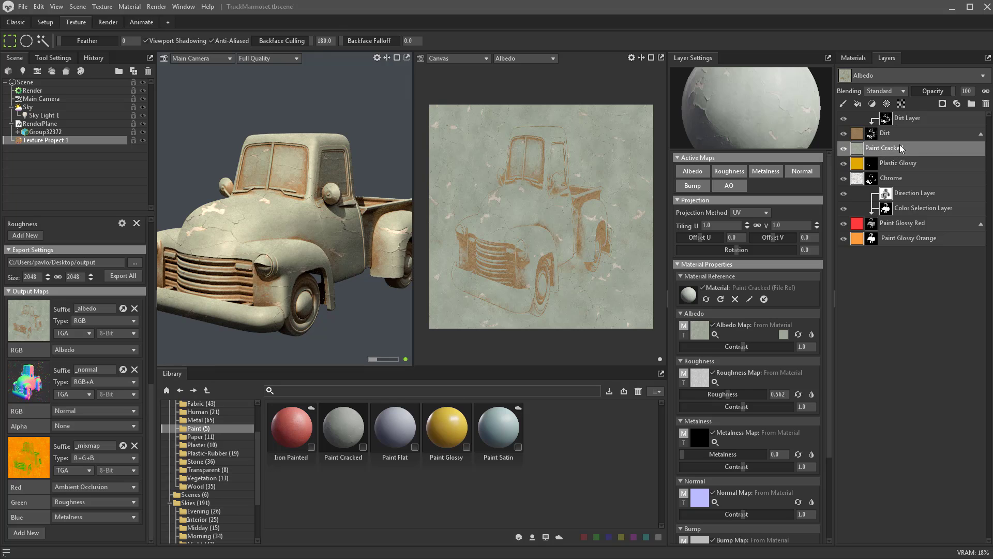
- Give Paint Cracked a black mask with a Paint Layer, and activate the brush for painting on that layer
left_click(944, 103)
left_click(937, 112)
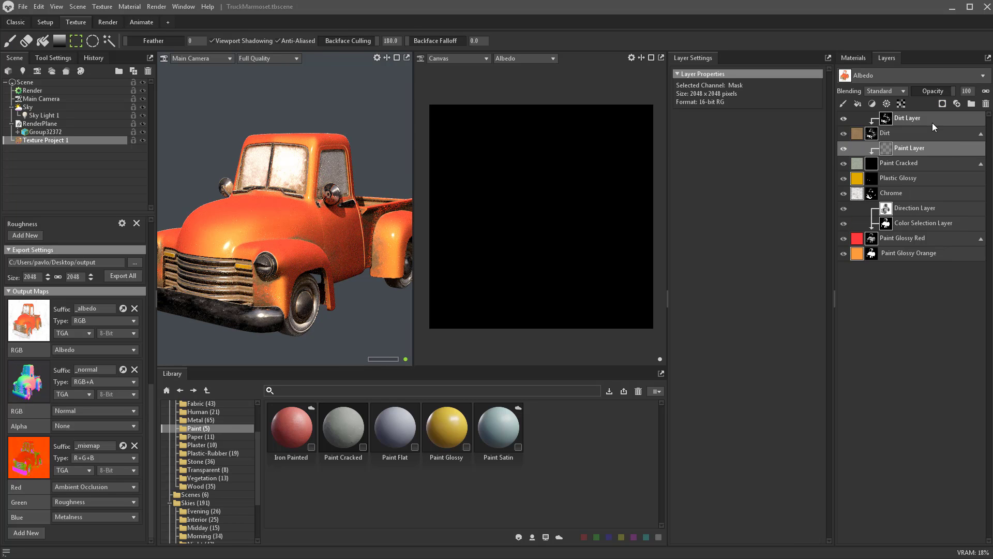
left_click(890, 148)
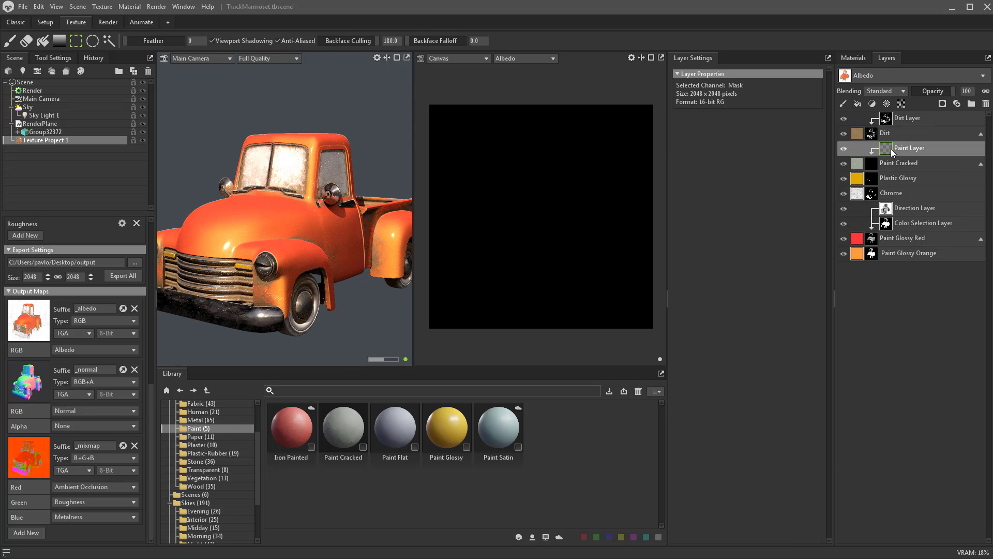
left_click(10, 42)
- Try painting cracked paint over the cab and hood with the 284 brush, and undo the strokes
left_click_drag(294, 218, 309, 216)
key("ctrl+z")
right_click_drag(309, 216, 324, 216, "ctrl")
mouse_move(342, 206)
left_mouse_down()
mouse_move(331, 217)
mouse_move(258, 171)
mouse_move(295, 212)
left_mouse_up()
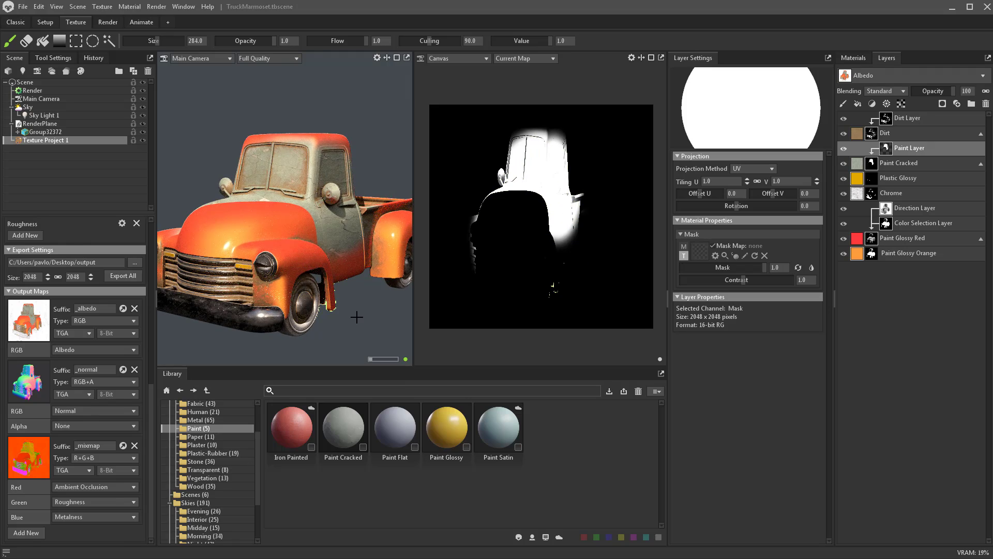
key("ctrl+z")
mouse_move(269, 217)
middle_mouse_down("alt")
mouse_move(337, 214)
mouse_move(301, 215)
middle_mouse_up("alt")
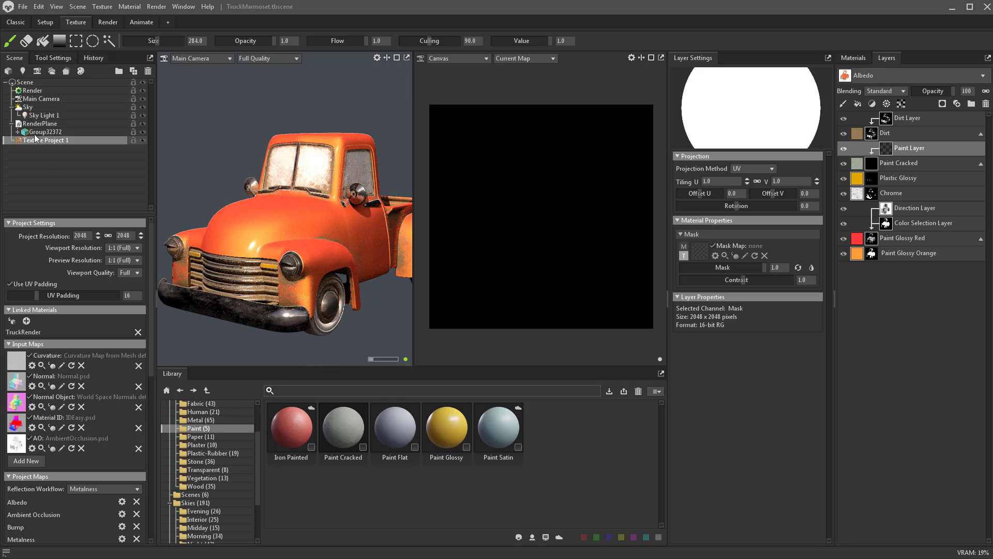
- Set the brush's projection alignment to Screen, test a stroke across the hood, and undo it
left_click(45, 57)
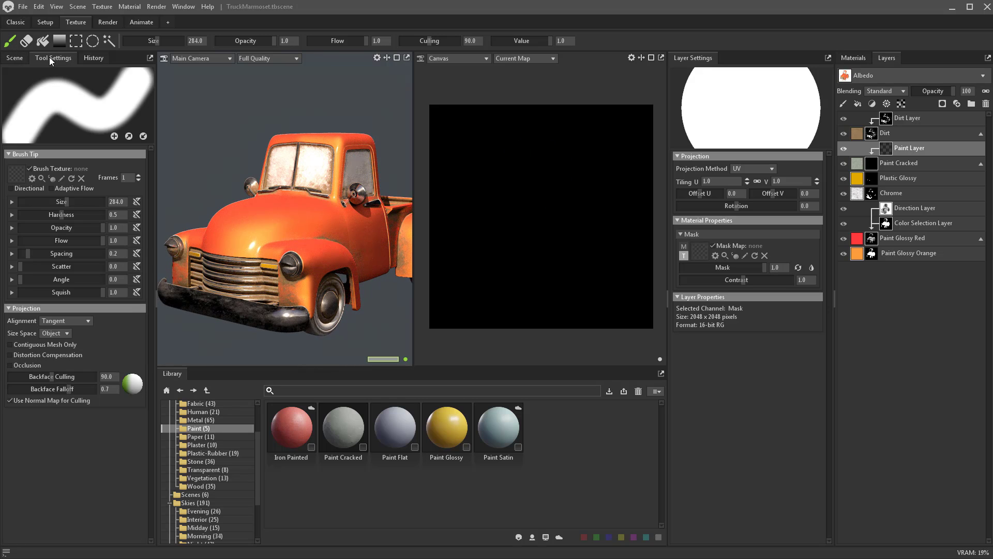
left_click(89, 321)
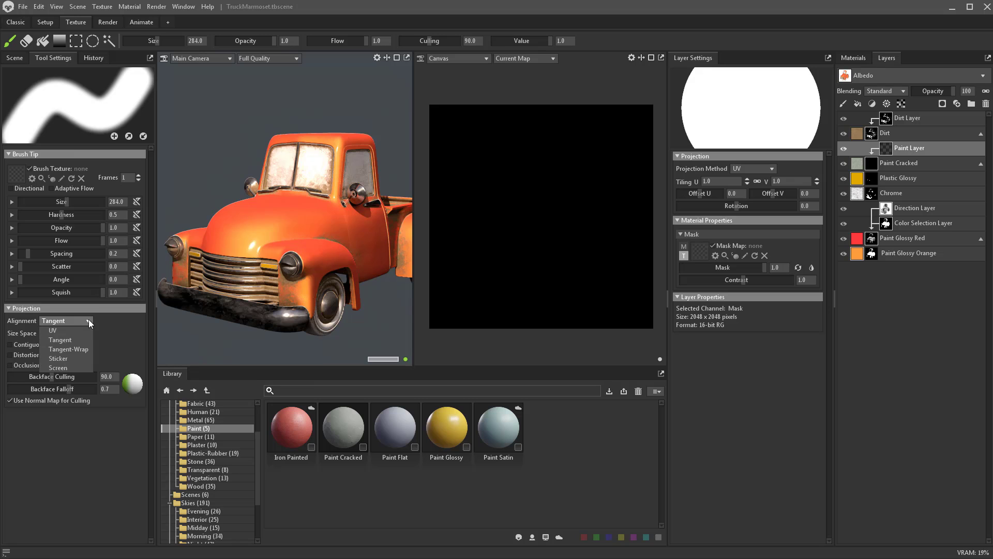
left_click(75, 367)
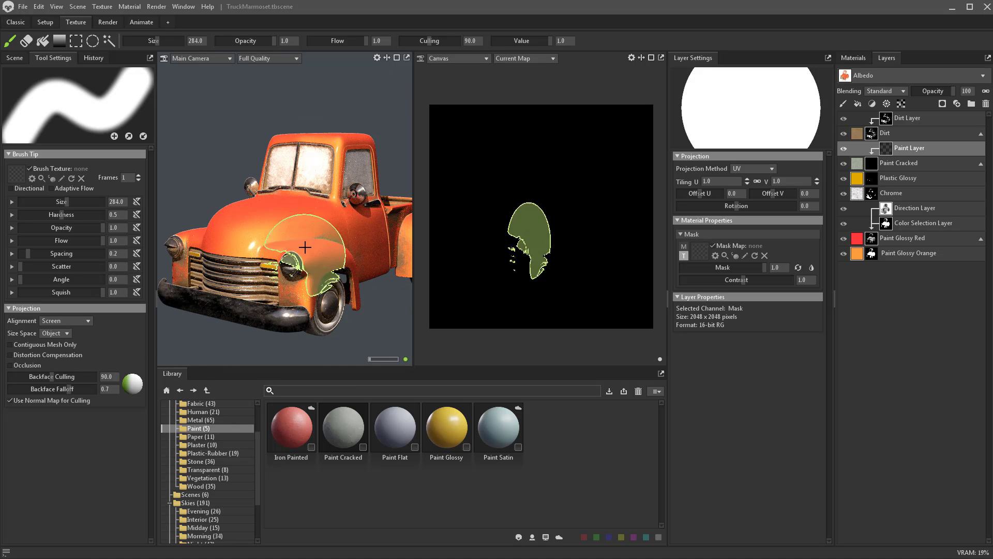
left_click(259, 220)
mouse_move(259, 220)
left_mouse_down()
mouse_move(279, 220)
mouse_move(219, 259)
mouse_move(292, 264)
mouse_move(370, 220)
left_mouse_up()
key("ctrl+z")
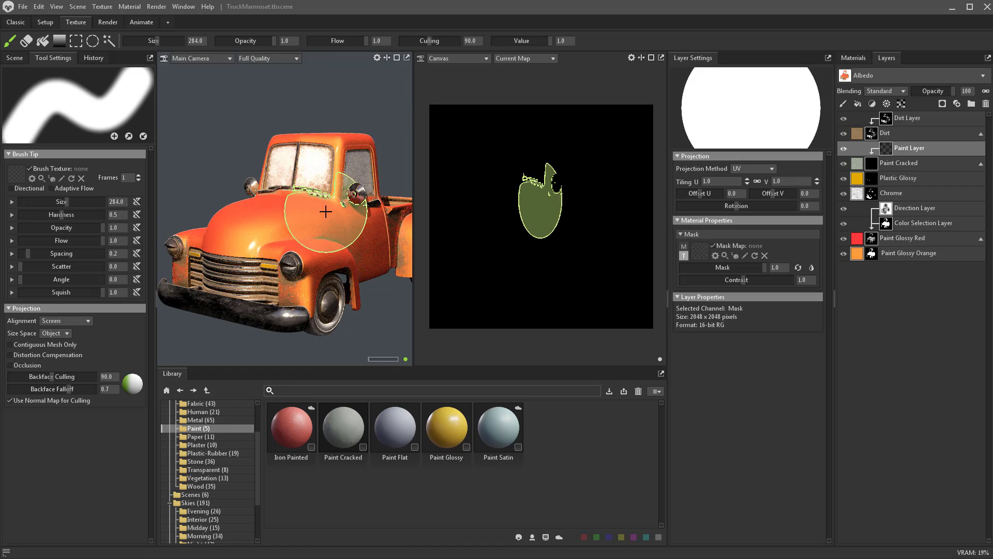
- Reduce the brush size to 69, test strokes of cracked paint on the hood, and undo them
right_click_drag(326, 211, 268, 213, "ctrl")
mouse_move(265, 210)
left_mouse_down()
mouse_move(272, 257)
mouse_move(289, 222)
mouse_move(290, 248)
left_mouse_up()
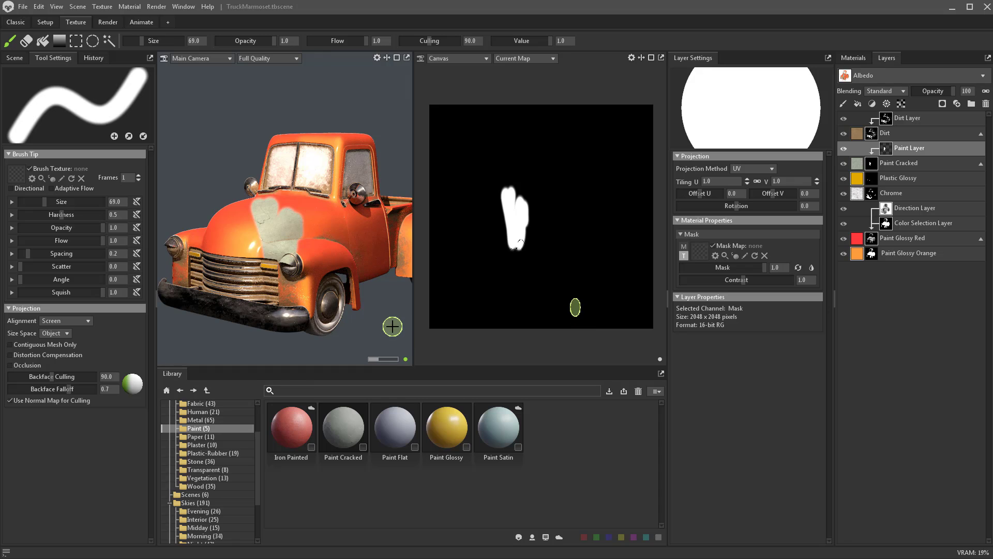
key("ctrl+z")
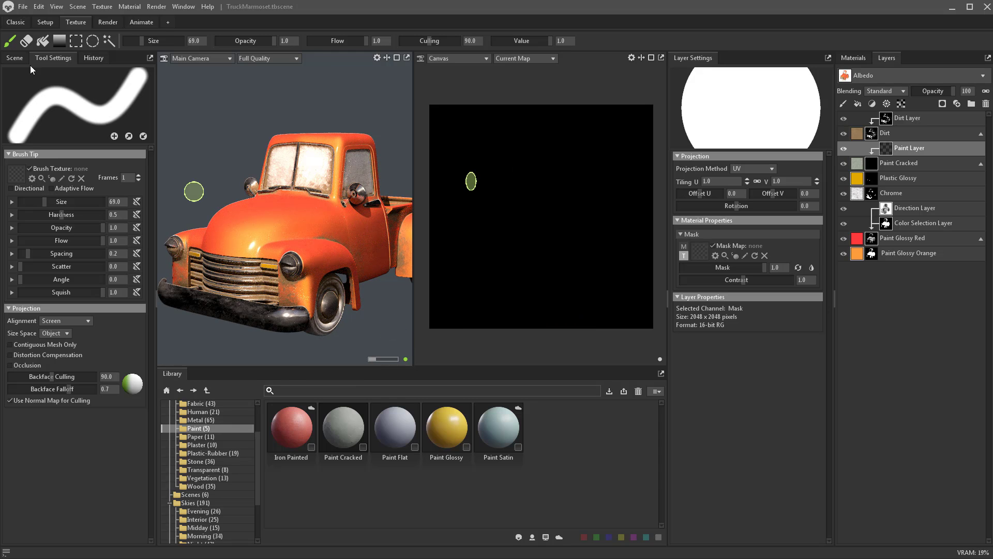
- Turn off ray tracing in the Render settings, reselect Texture Project 1, and undo a test stroke on the hood
left_click(13, 62)
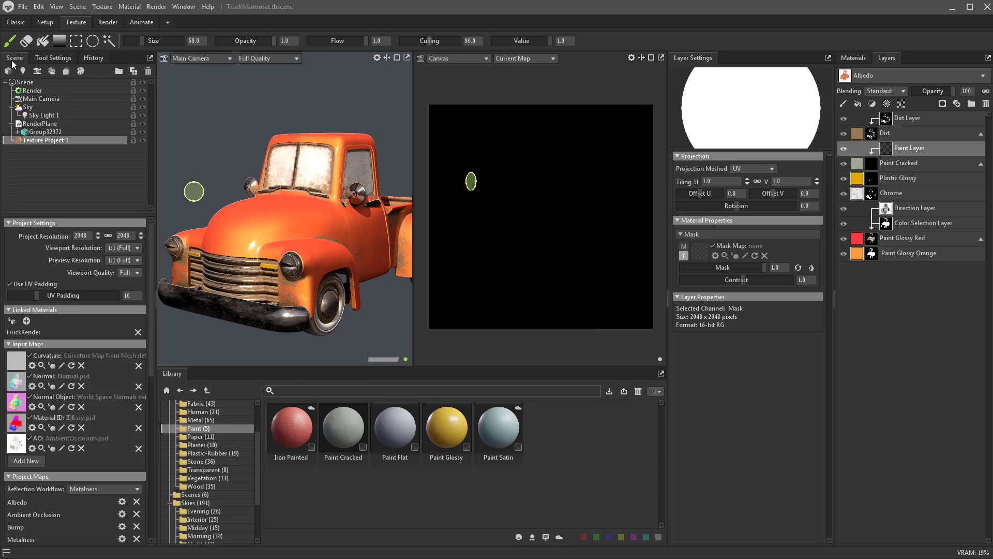
left_click(32, 90)
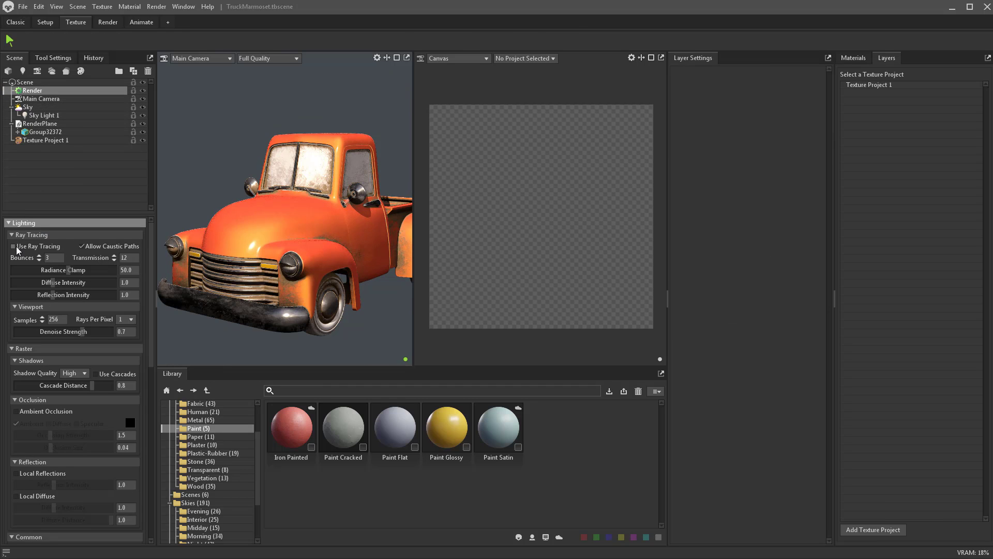
left_click(78, 141)
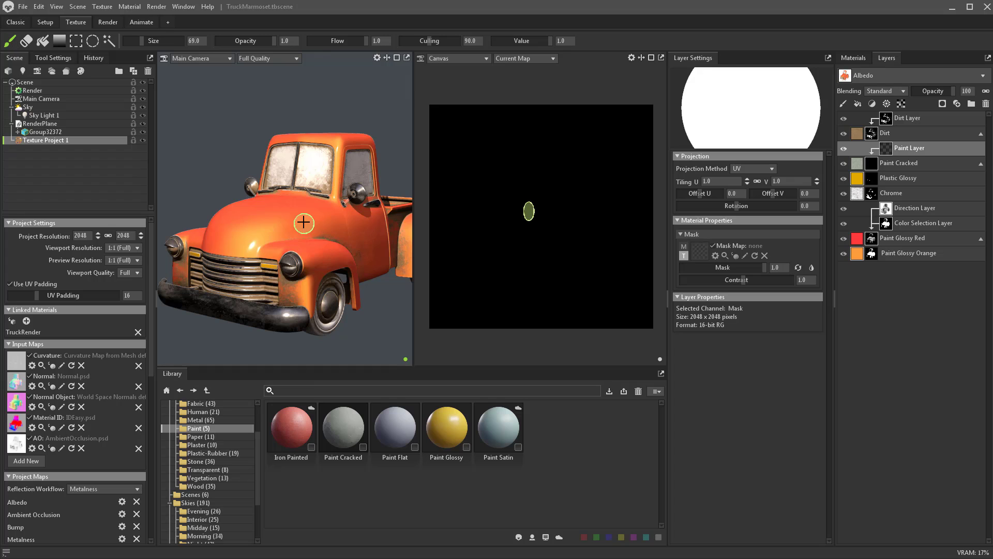
mouse_move(302, 222)
left_mouse_down()
mouse_move(257, 231)
mouse_move(330, 234)
left_mouse_up()
key("ctrl+z")
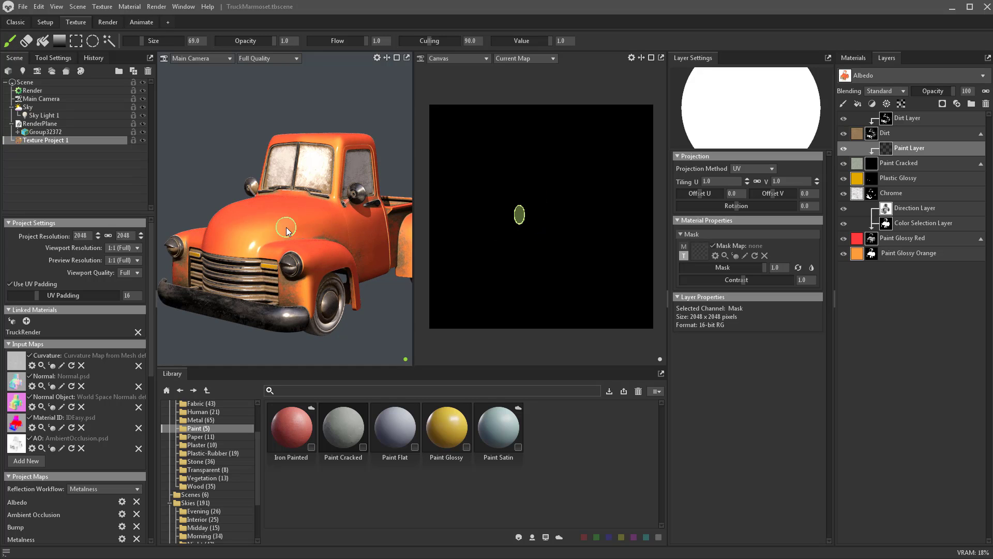
- Set the brush's size and flow to respond to pen pressure
left_click(54, 59)
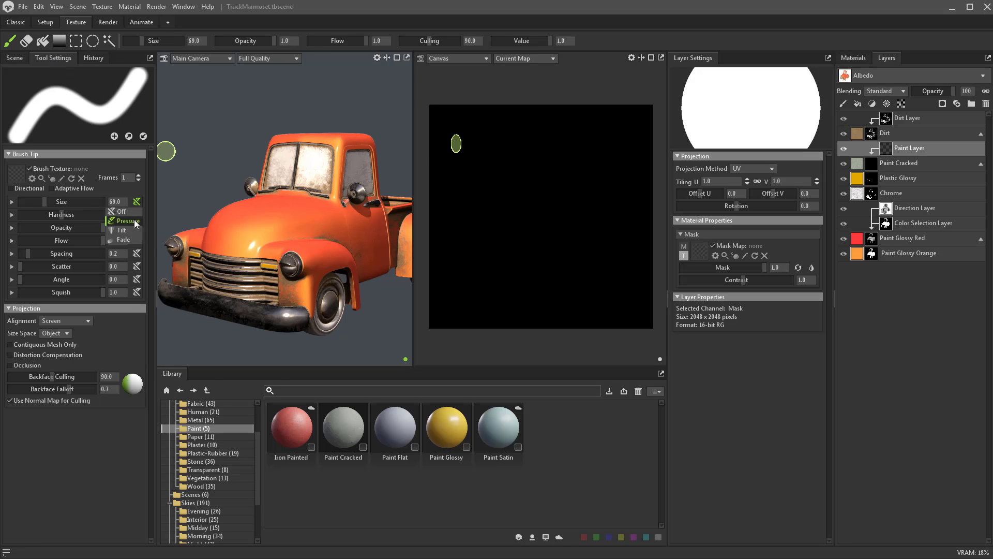
left_click(137, 203)
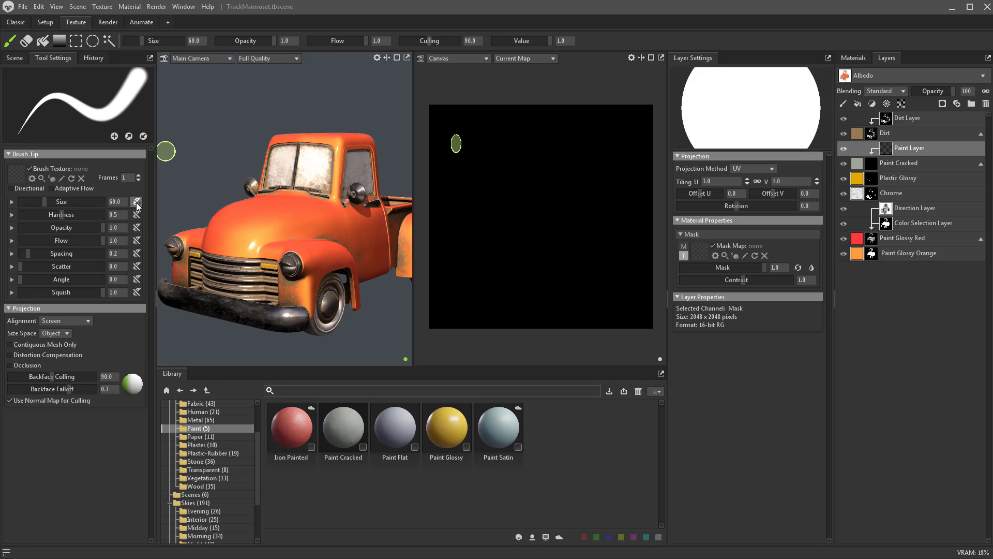
left_click(136, 241)
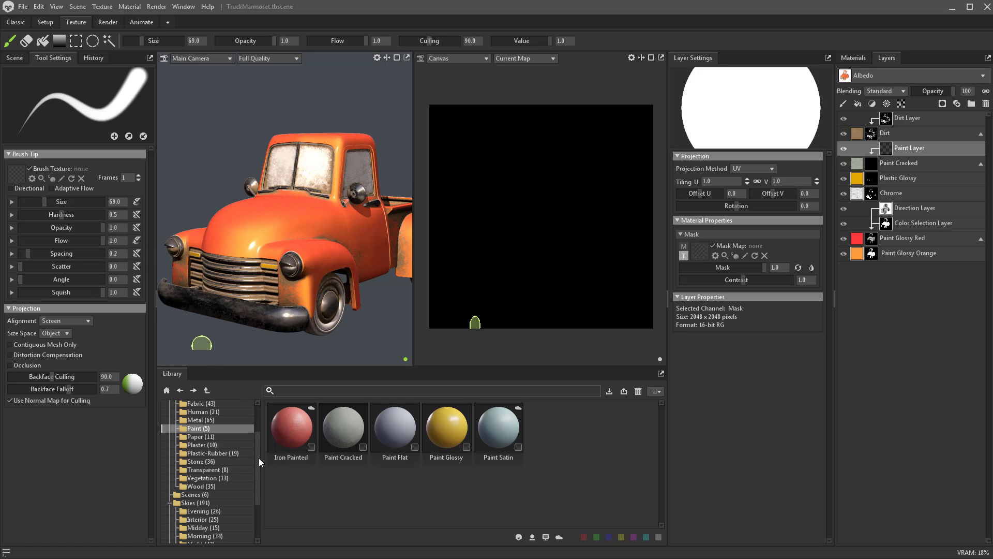
- Browse the library's brush textures, and open the Organic brush presets
scroll(212, 517, "down", 3)
left_click(204, 533)
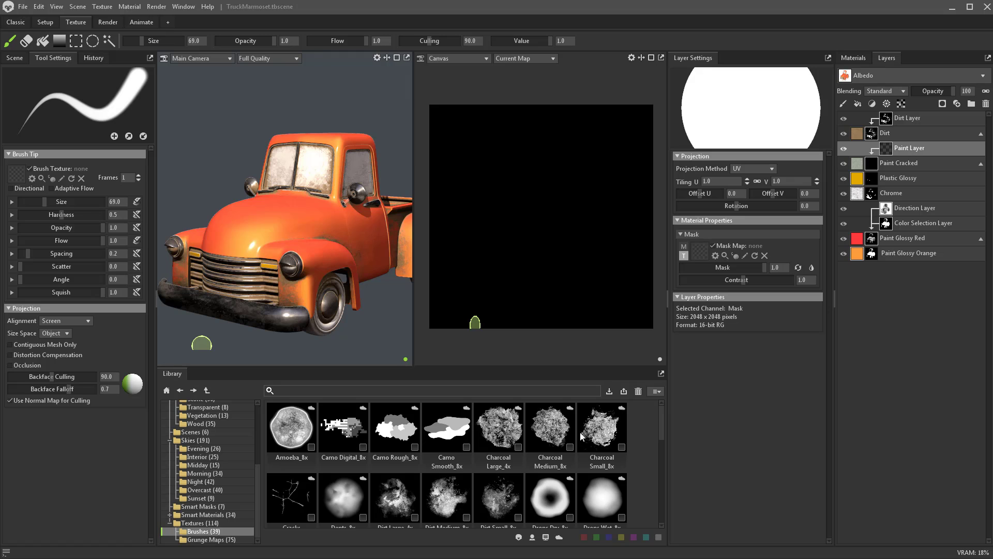
left_click_drag(259, 489, 253, 425)
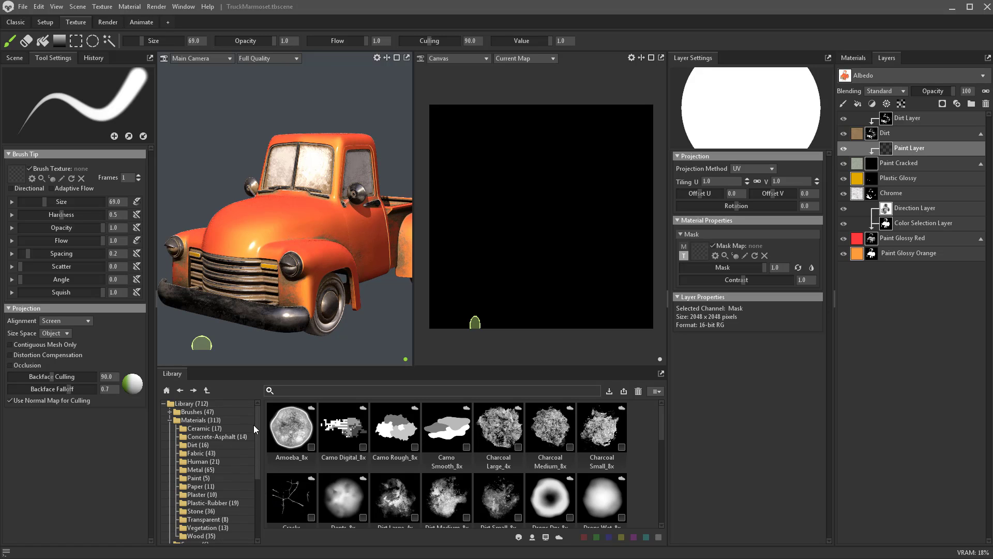
left_click(169, 412)
left_click(199, 428)
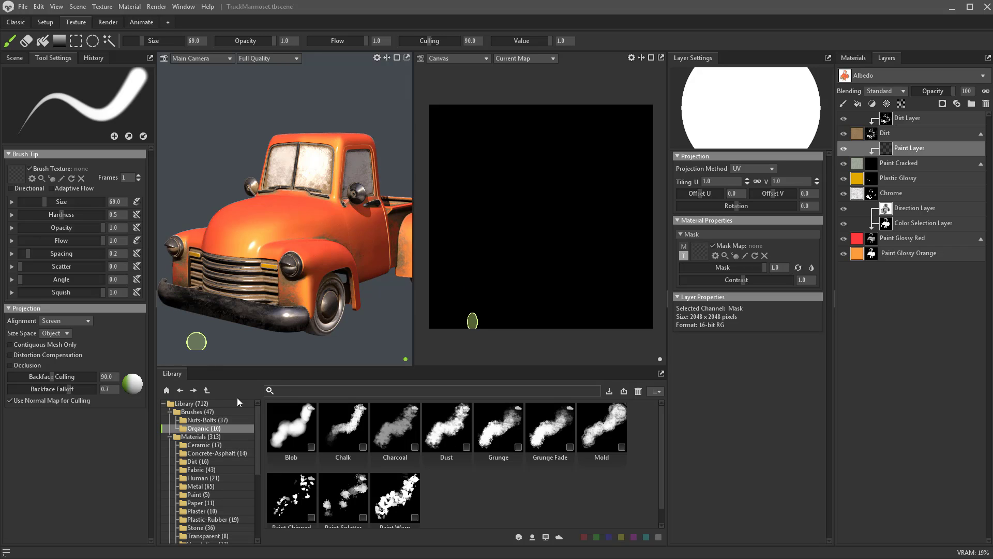
- Undo a test stroke on the hood, enlarge the brush to 142, and paint cracked paint across the hood
left_click_drag(257, 213, 306, 221)
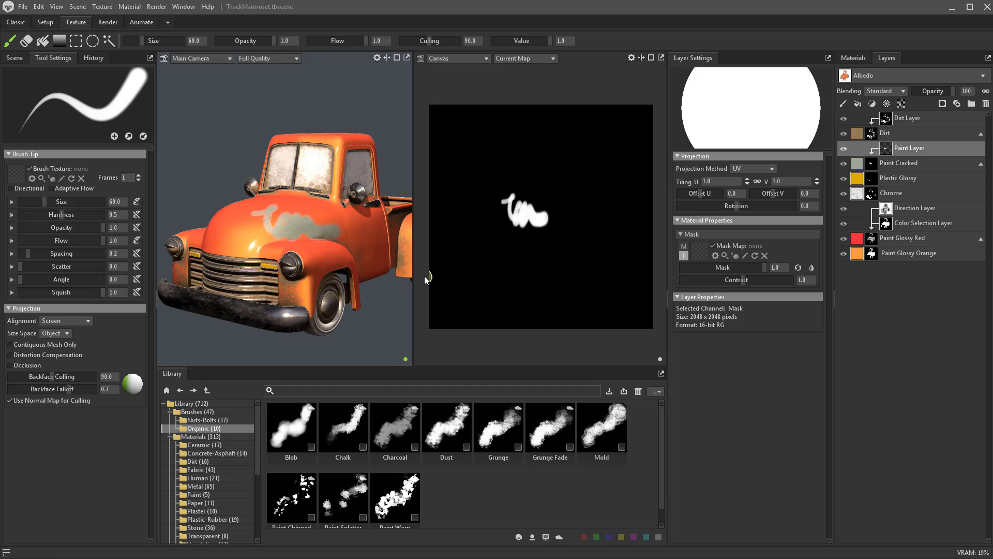
key("ctrl+z")
key("bracketleft")
right_click_drag(318, 237, 336, 233, "ctrl")
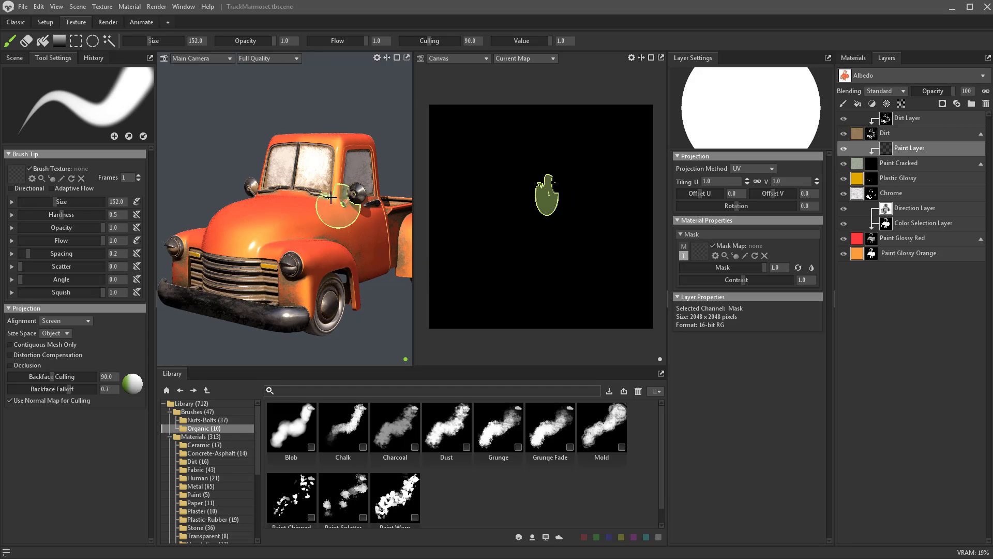
mouse_move(225, 230)
left_mouse_down()
mouse_move(280, 212)
mouse_move(221, 221)
mouse_move(210, 239)
mouse_move(261, 199)
mouse_move(307, 211)
mouse_move(308, 197)
mouse_move(273, 214)
left_mouse_up()
key("ctrl+z")
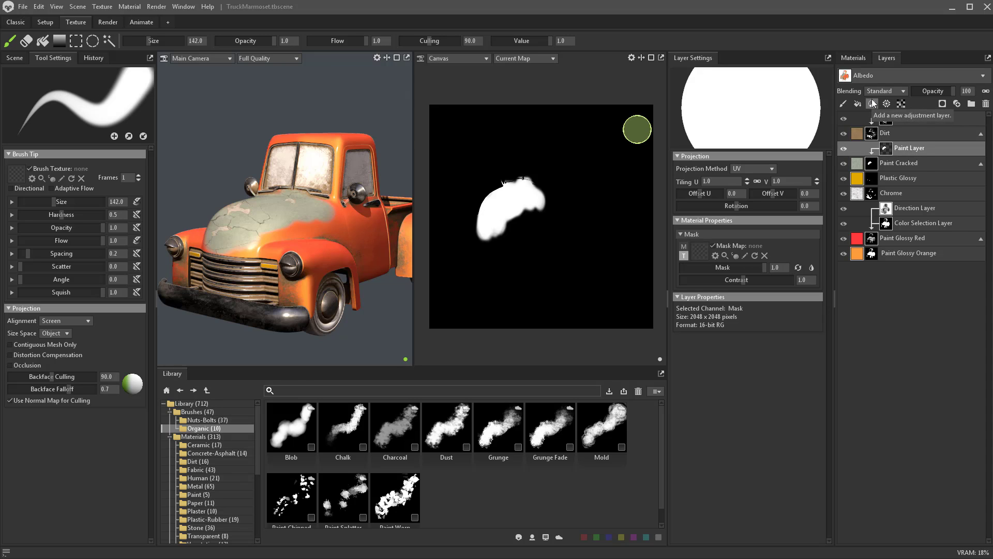
- Add a Hue / Saturation adjustment layer above the Dirt layer and move it directly below Chrome
left_click(872, 104)
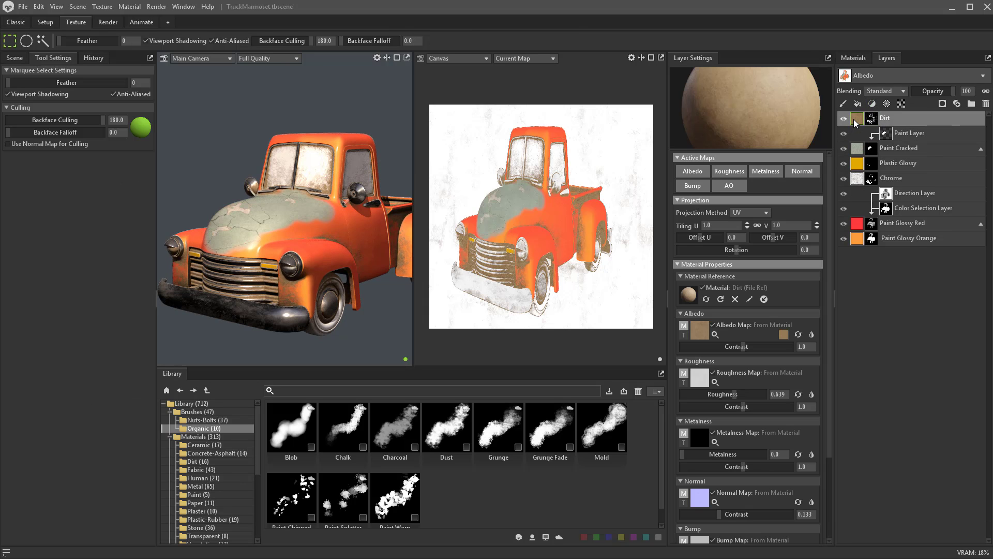
left_click(885, 91)
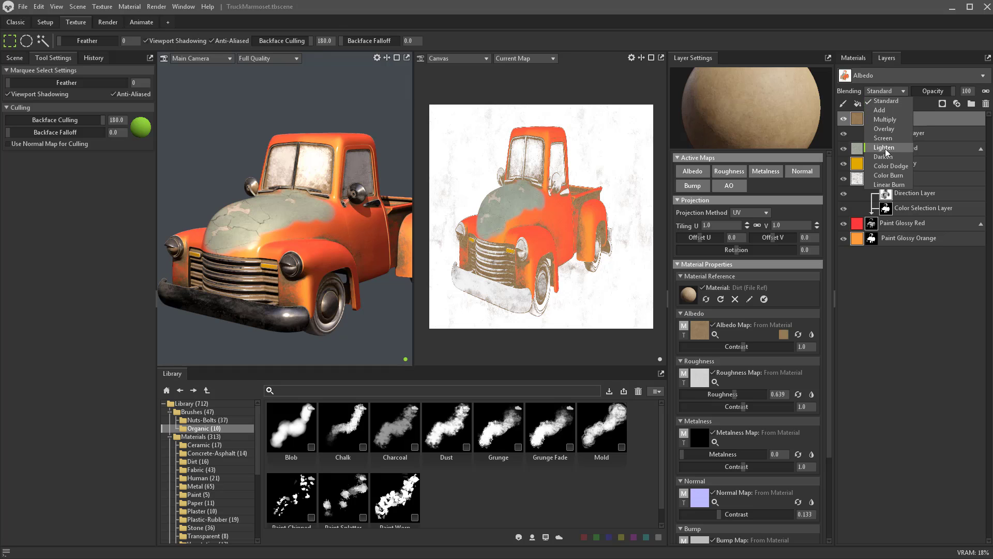
left_click(872, 103)
left_click(892, 142)
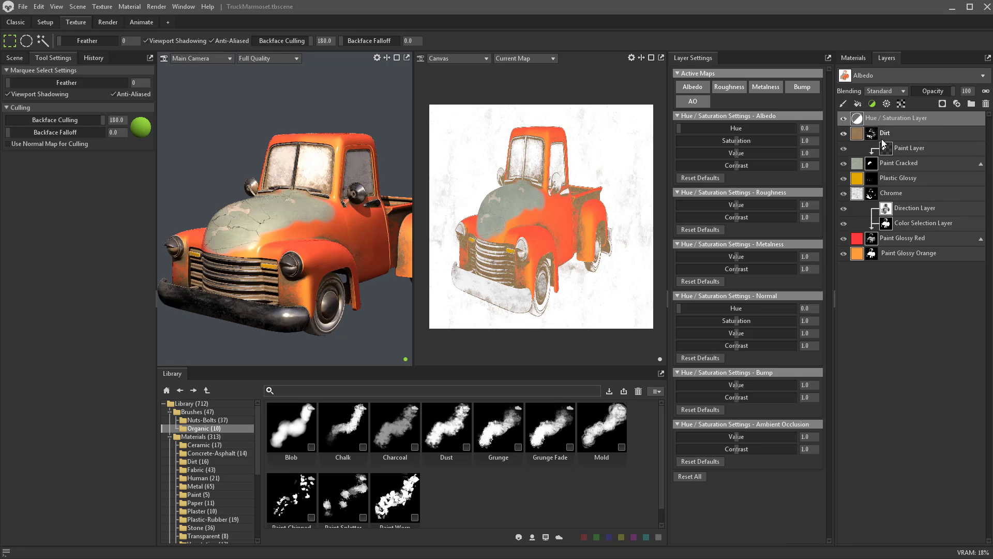
mouse_move(681, 131)
left_mouse_down()
mouse_move(735, 130)
mouse_move(668, 130)
left_mouse_up()
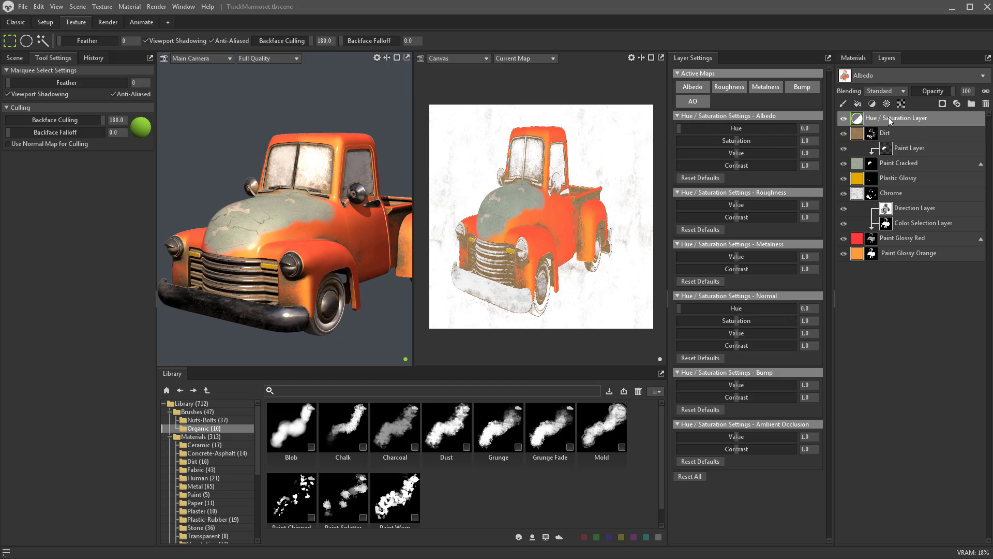
mouse_move(888, 117)
left_mouse_down()
mouse_move(904, 140)
mouse_move(906, 201)
left_mouse_up()
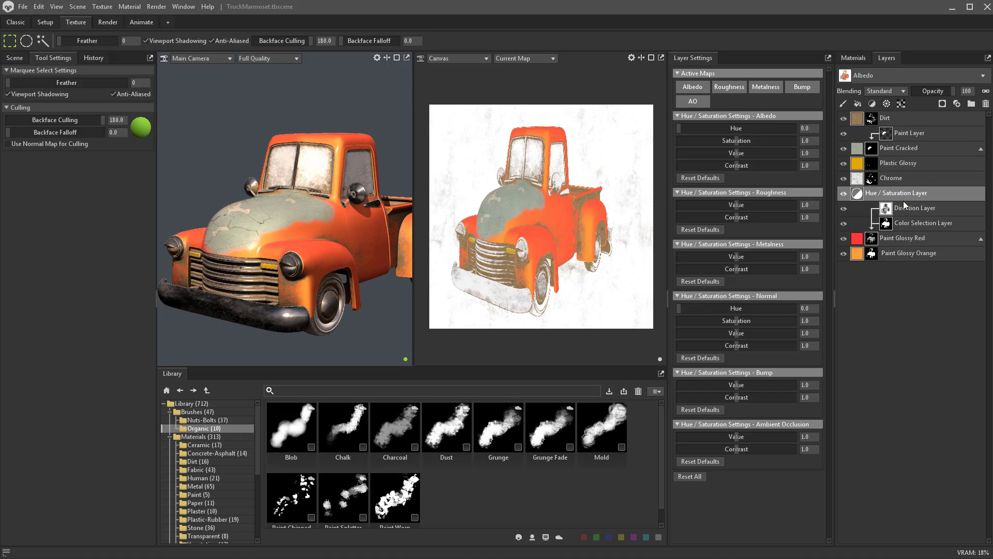
- Delete the Paint Cracked layer together with its hand-painted mask
left_click(889, 149)
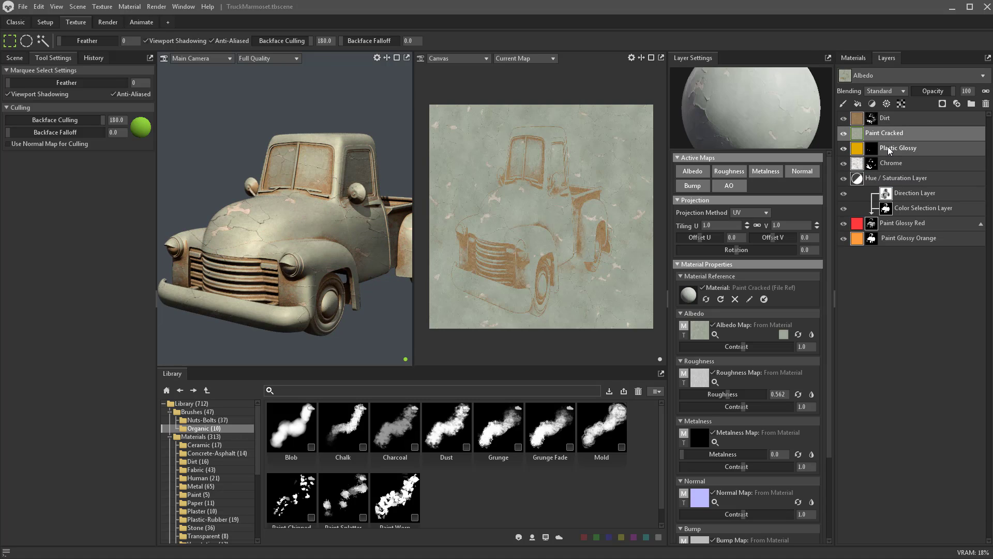
key("Delete")
- Move the Hue / Saturation layer directly above Chrome and set its albedo hue to 0.196
left_click(860, 164)
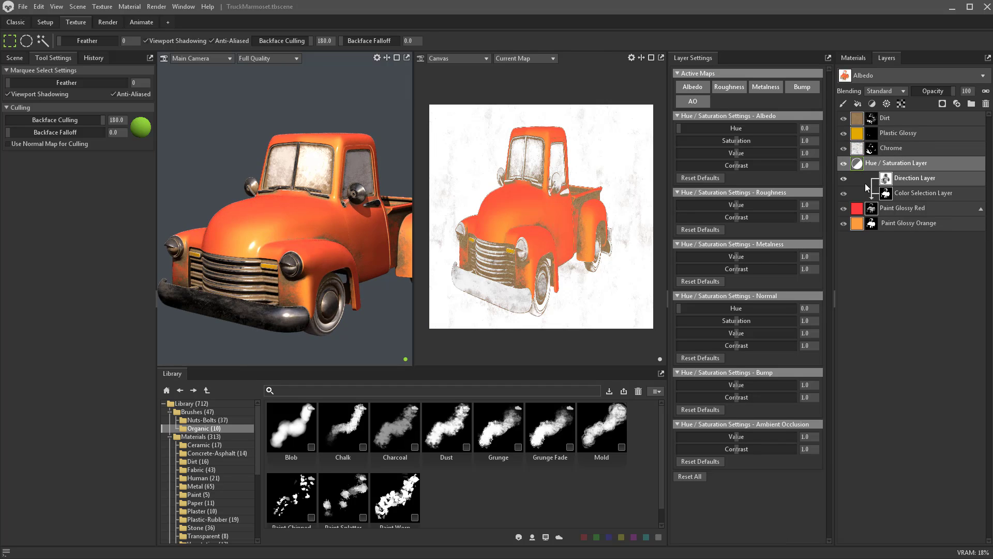
left_click_drag(893, 163, 873, 150)
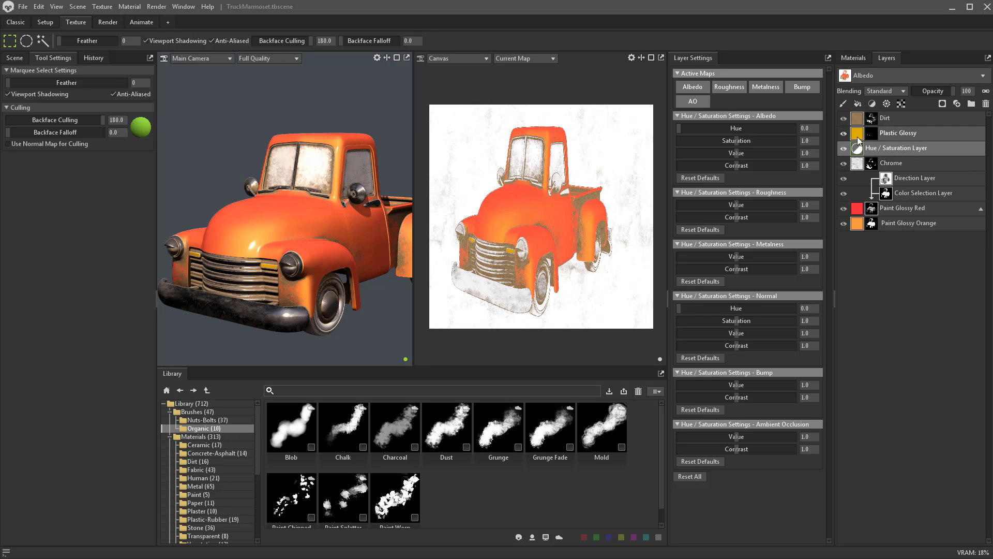
mouse_move(712, 133)
left_mouse_down()
mouse_move(792, 133)
mouse_move(701, 133)
left_mouse_up()
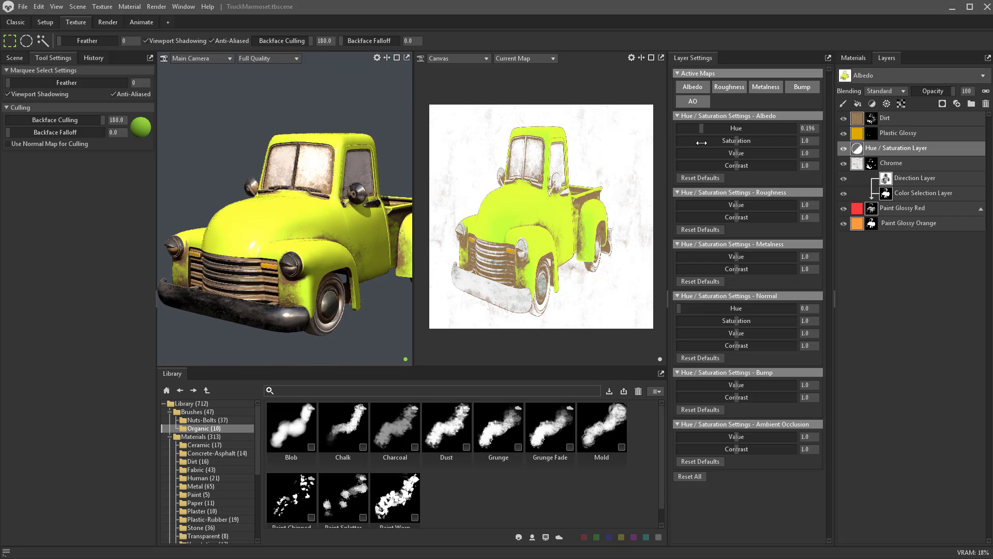
- Group the layers from Direction Layer down to Paint Glossy Orange
left_click(914, 178)
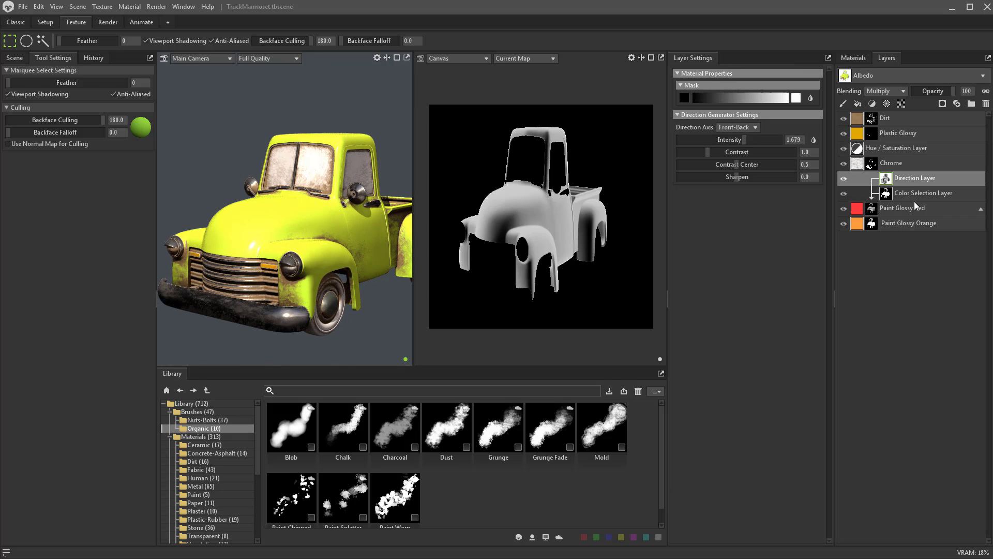
left_click(908, 224, "shift")
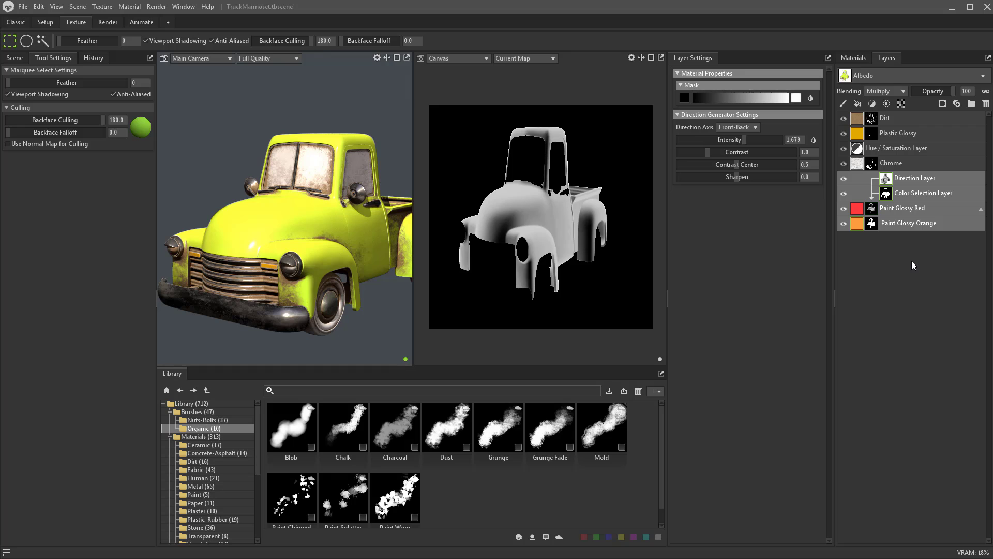
key("ctrl+g")
right_click(885, 238)
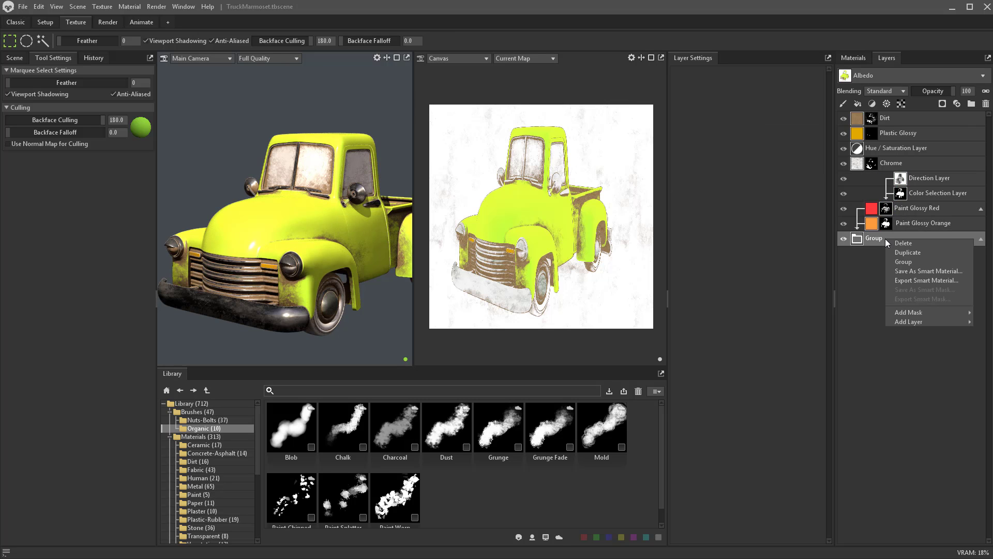
left_click(920, 192)
right_click(921, 191)
left_click(887, 288)
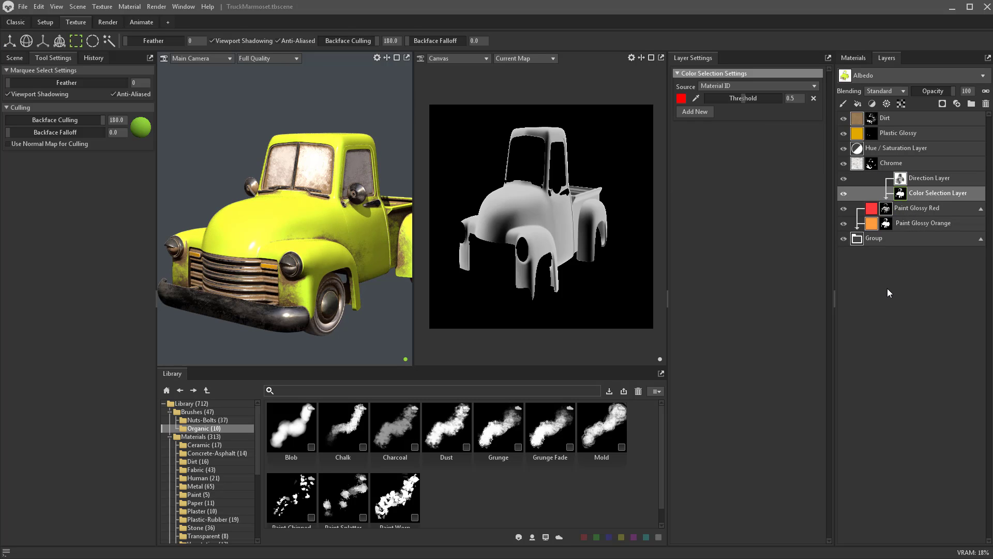
- Move the Hue / Saturation layer to the top of the paint group and set its albedo hue to 0.603
left_click_drag(884, 149, 904, 182)
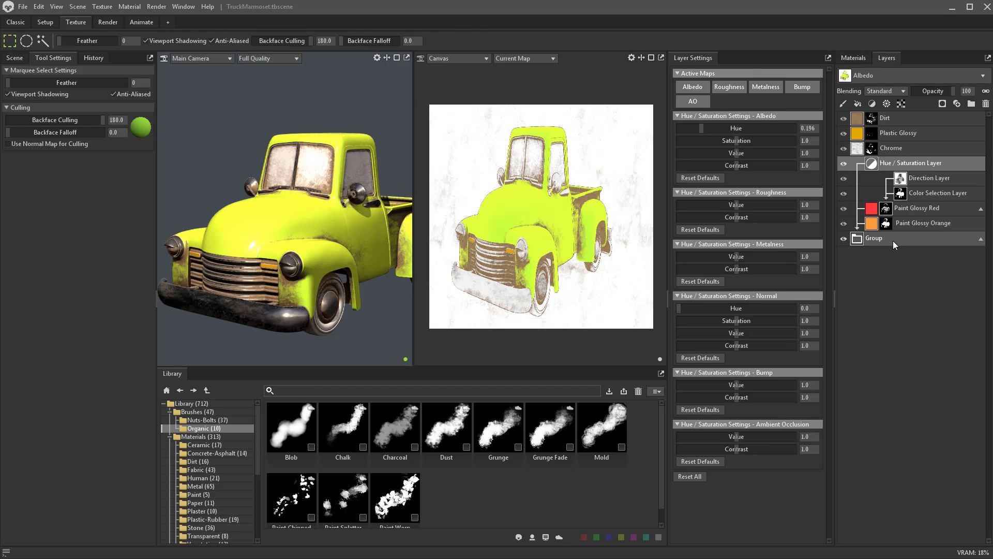
left_click_drag(703, 129, 751, 141)
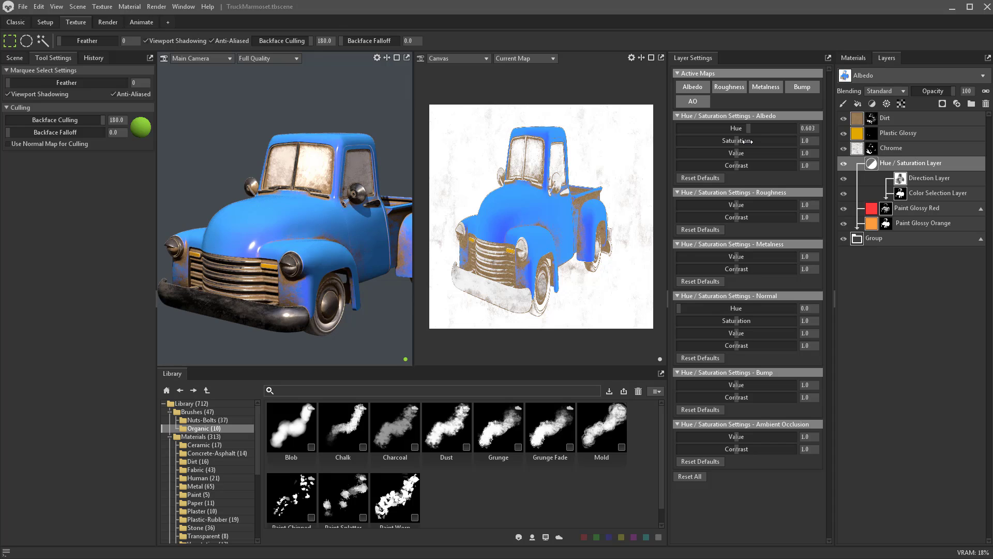
- Switch to the Classic workspace and enable ray tracing in the Render object's lighting settings
left_click(15, 21)
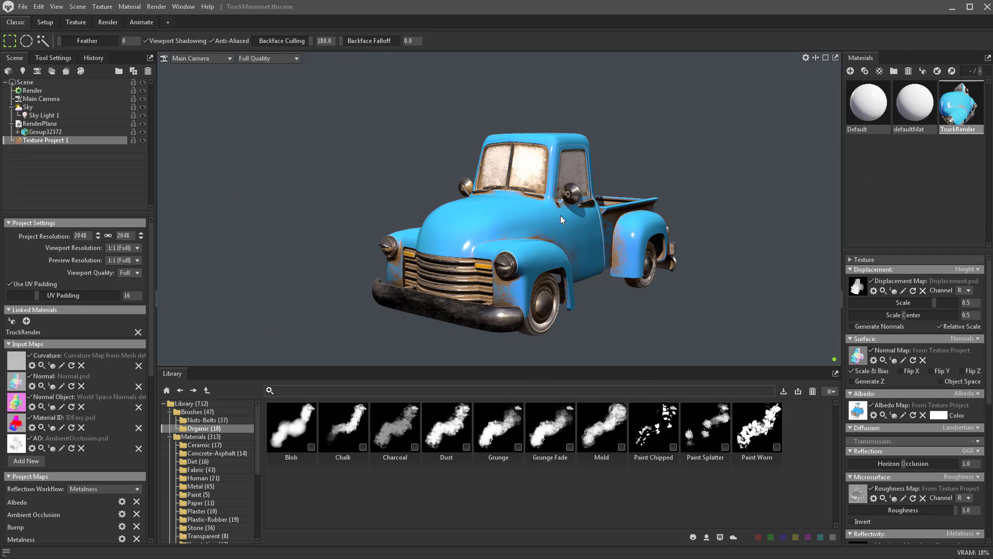
left_click(37, 99)
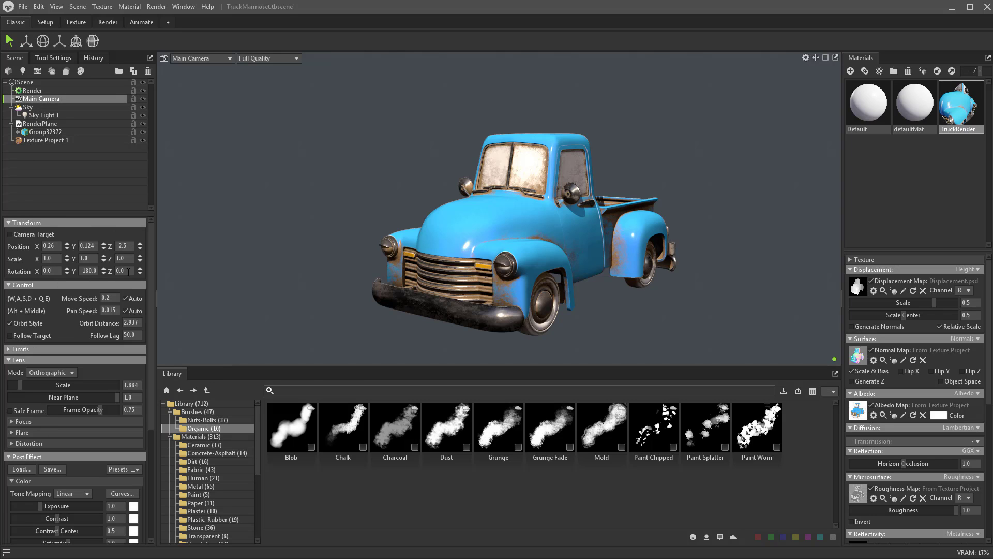
left_click(38, 90)
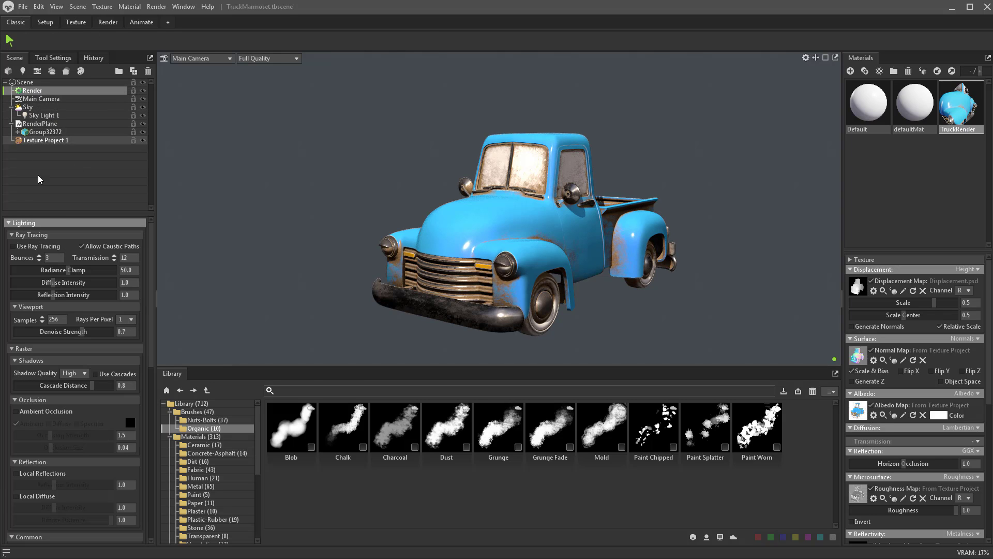
left_click(25, 245)
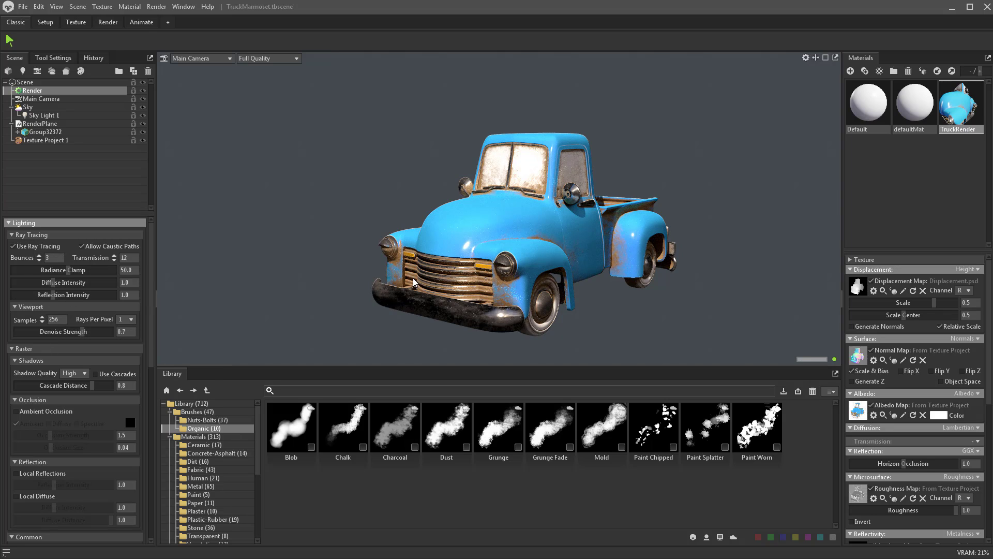
- Set the image output samples to 512 and enable transparency for the rendered image
scroll(64, 408, "down", 10)
scroll(64, 408, "up", 3)
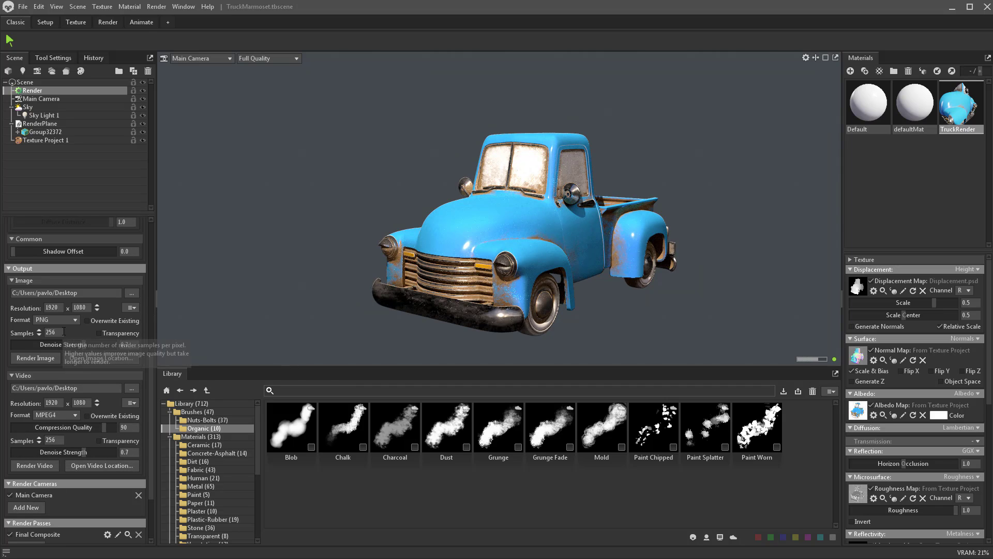
left_click(56, 332)
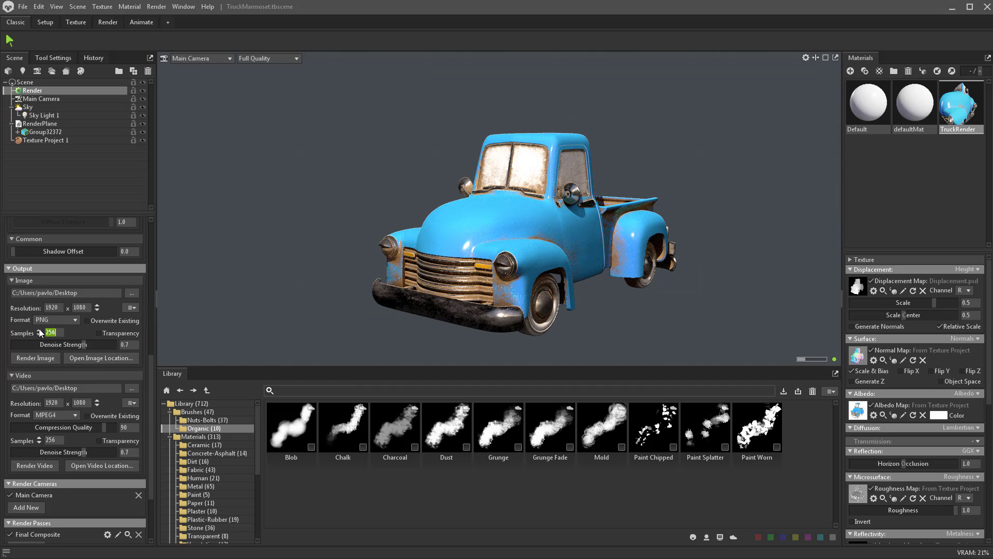
type("512")
key("Return")
left_click(118, 334)
scroll(98, 439, "down", 3)
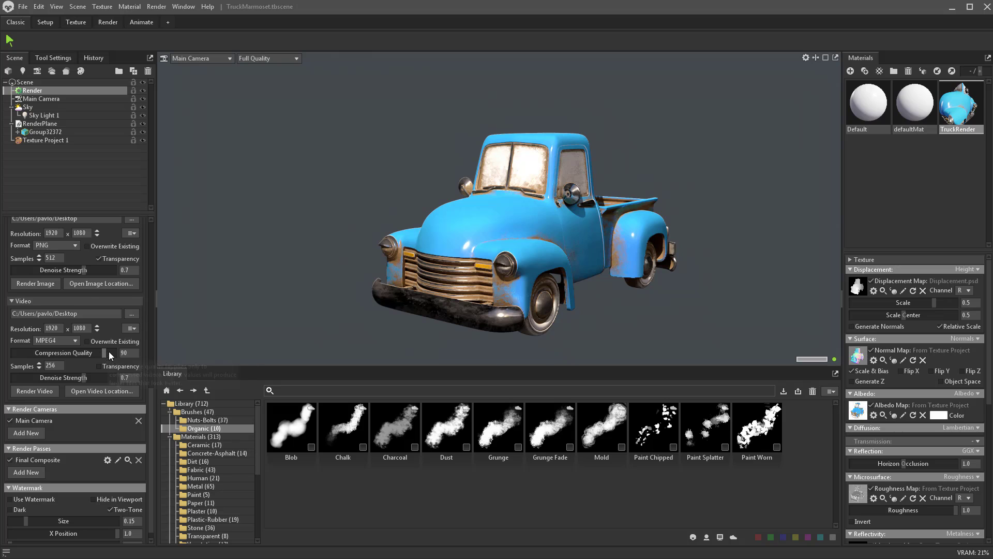
scroll(108, 352, "up", 3)
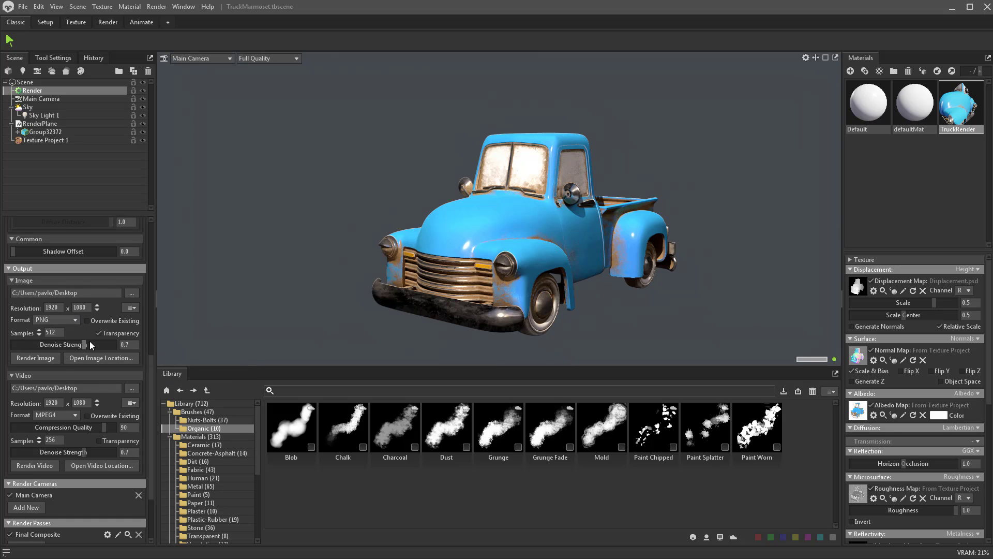
- Enable the Safe Frame in the Main Camera's lens settings
left_click(44, 96)
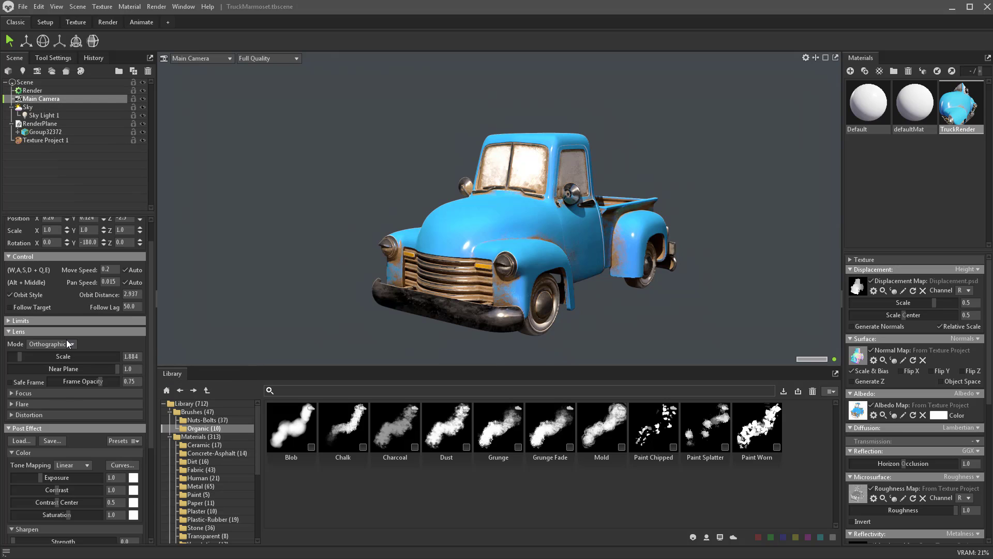
scroll(63, 396, "down", 3)
scroll(82, 380, "up", 4)
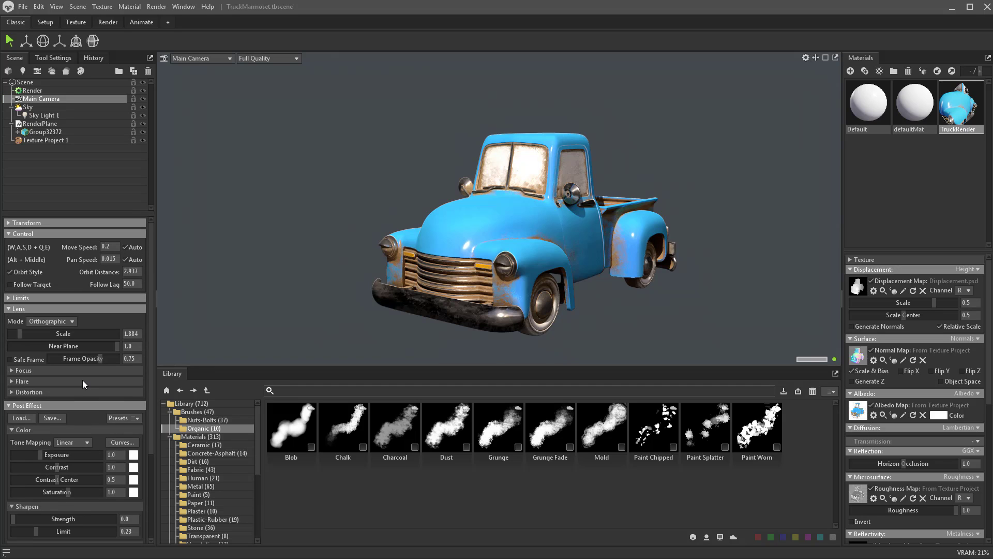
left_click(23, 358)
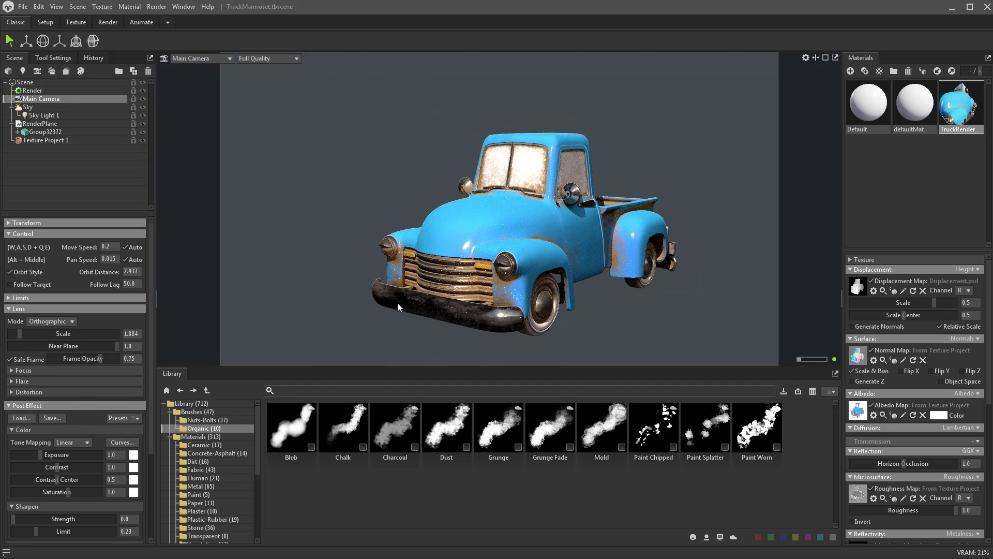
- Frame the truck larger within the Main Camera's safe frame, at an orthographic scale of about 1.336
scroll(638, 129, "up", 4)
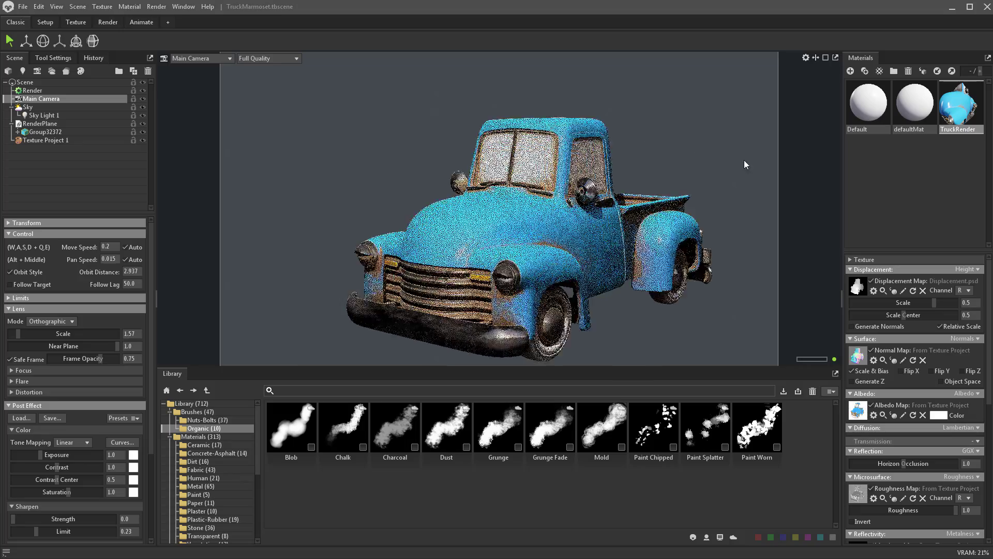
mouse_move(706, 116)
middle_mouse_down("alt")
mouse_move(685, 110)
mouse_move(695, 110)
middle_mouse_up("alt")
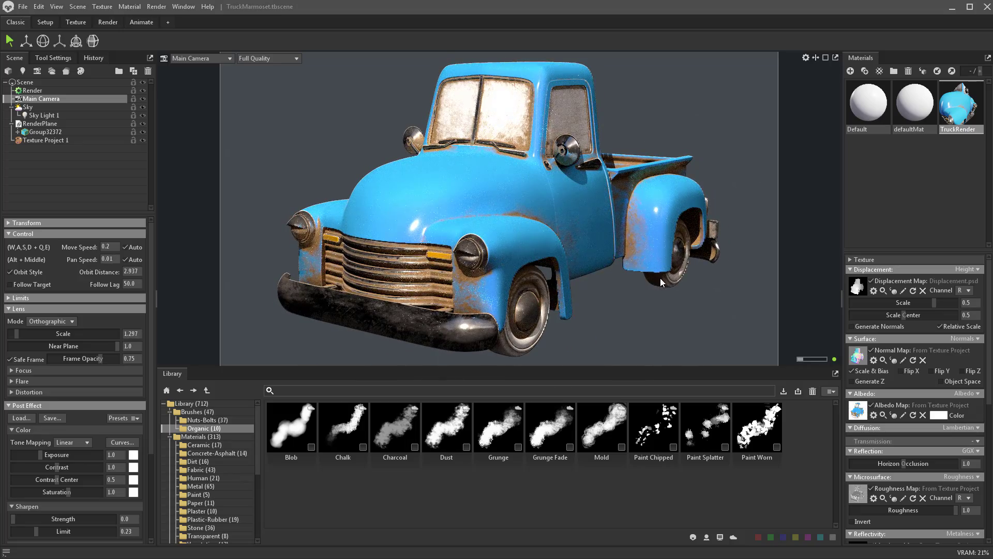
scroll(381, 170, "down", 1)
scroll(385, 172, "down", 1)
scroll(392, 176, "up", 3)
scroll(391, 173, "down", 2)
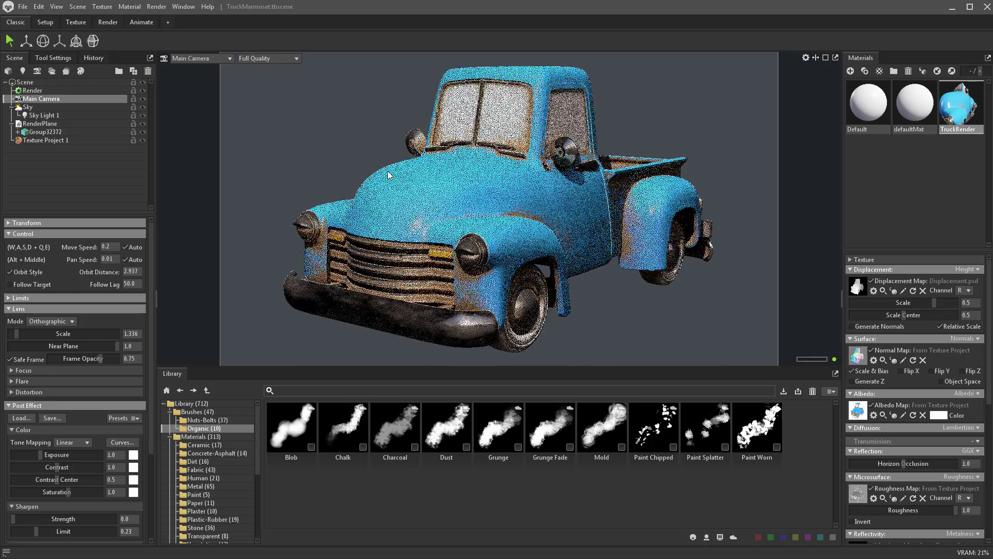
- Enlarge the truck slightly in the Main Camera's frame to an orthographic scale of 1.309
scroll(392, 176, "up", 1)
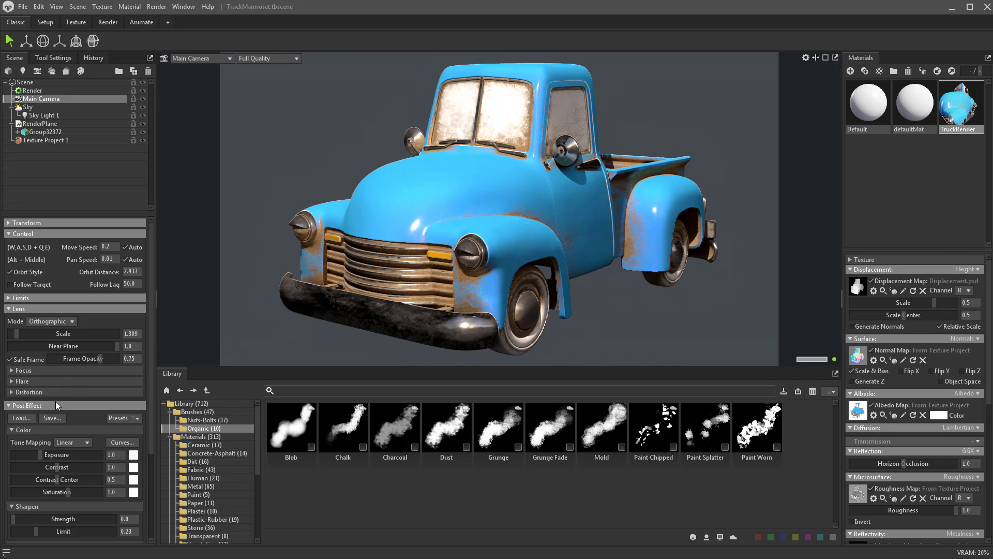
- Try the Burnt, Glamor Shotz and Sepia Soft post-effect presets on the Main Camera
scroll(78, 399, "down", 2)
left_click(134, 368)
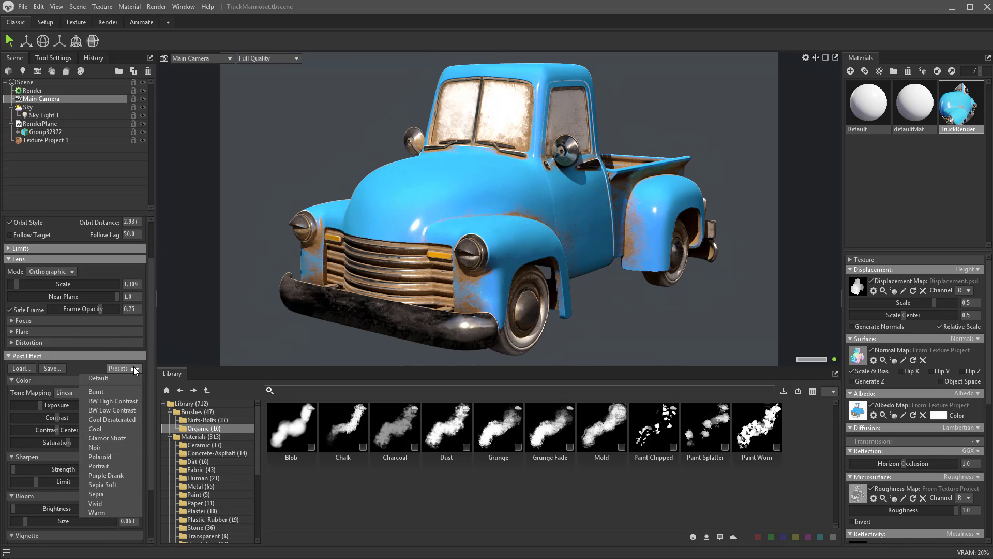
left_click(123, 392)
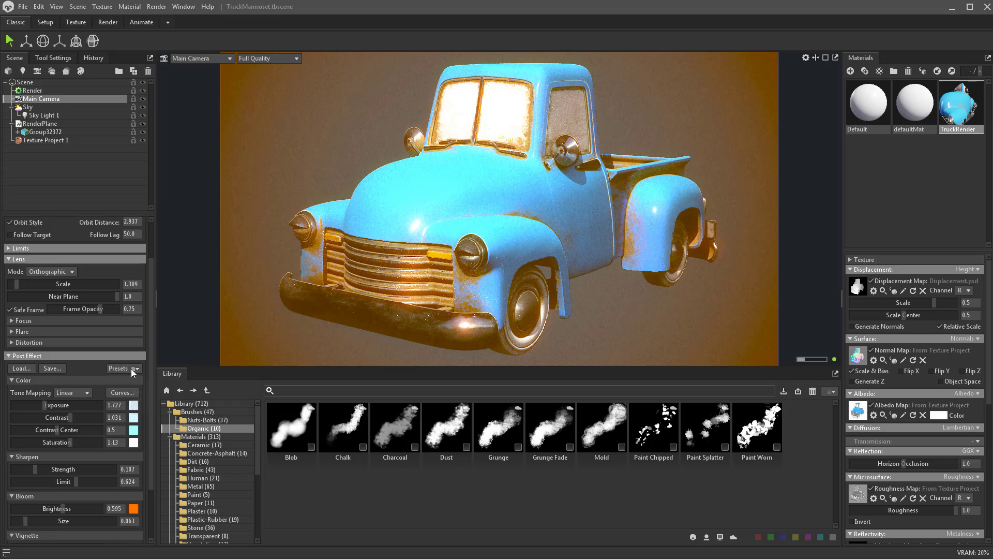
left_click(131, 369)
left_click(110, 437)
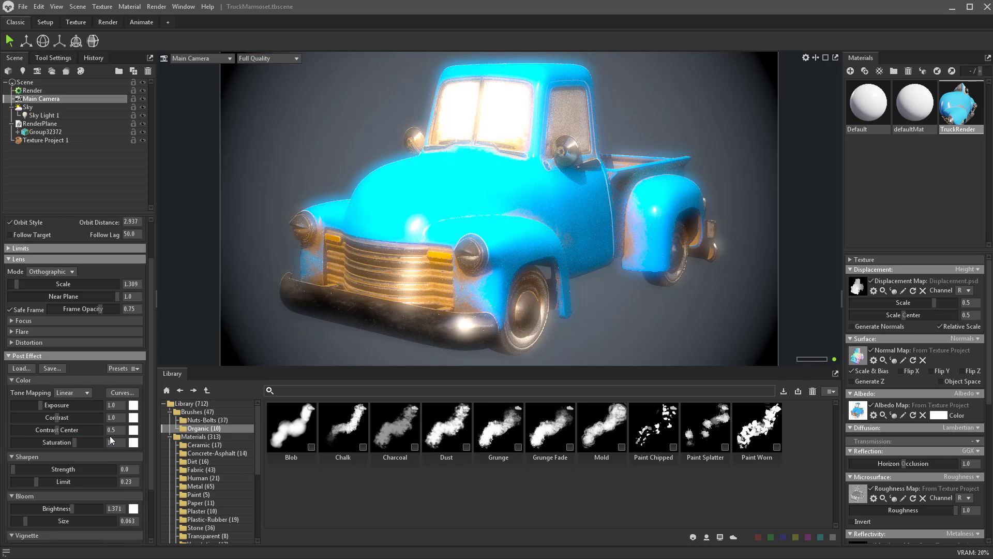
left_click(123, 369)
left_click(102, 484)
- Try the Noir and Polaroid post-effect presets, and return the Main Camera to the Default preset
left_click(125, 368)
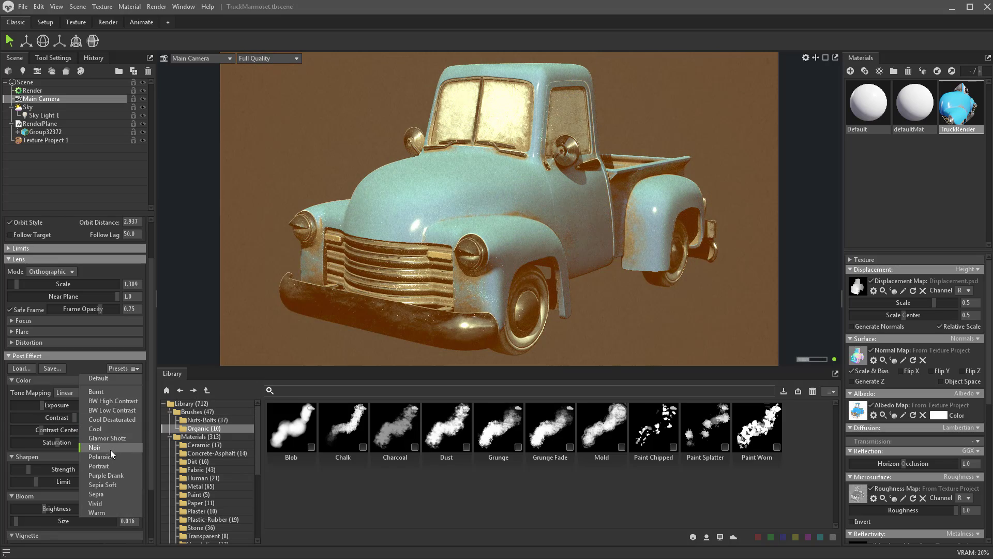
left_click(110, 452)
left_click(129, 366)
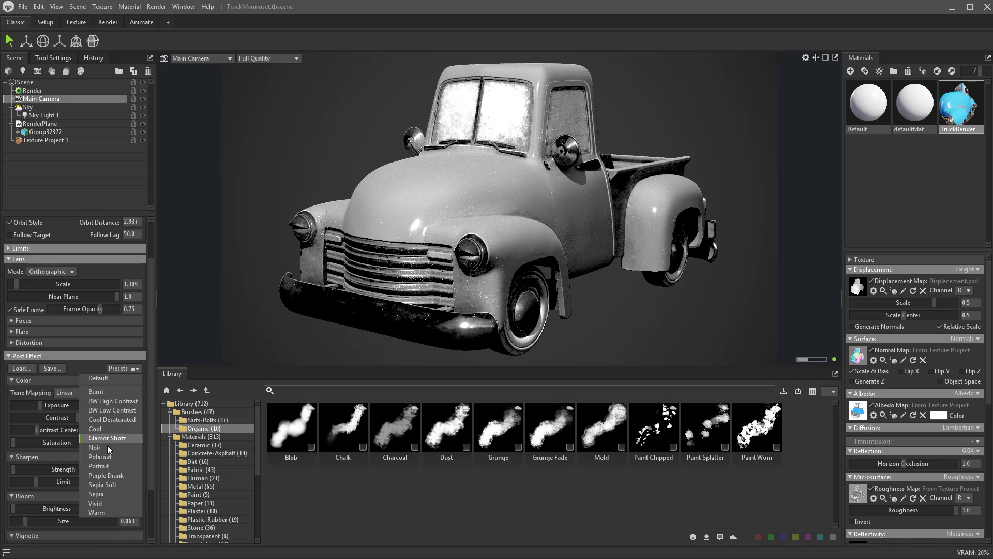
left_click(105, 458)
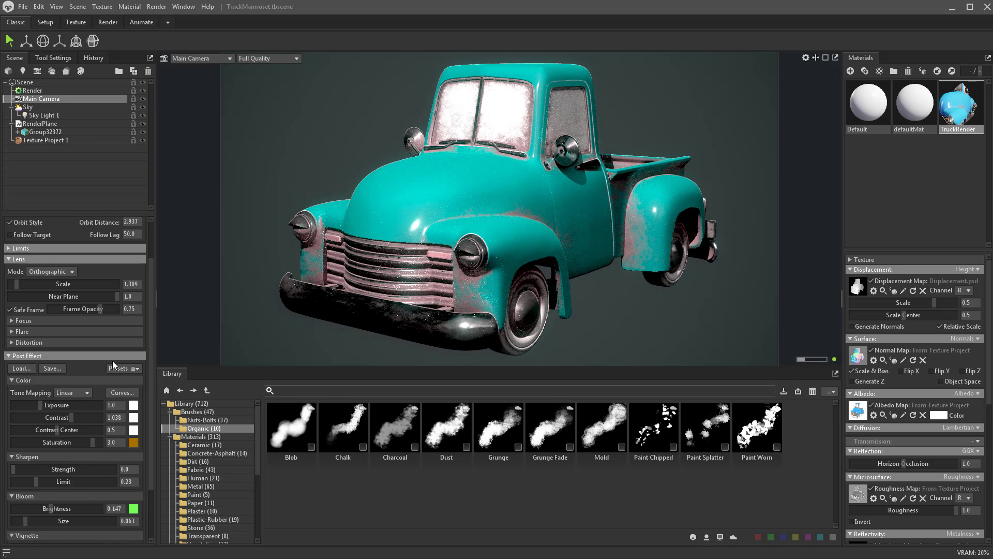
left_click(124, 368)
left_click(116, 380)
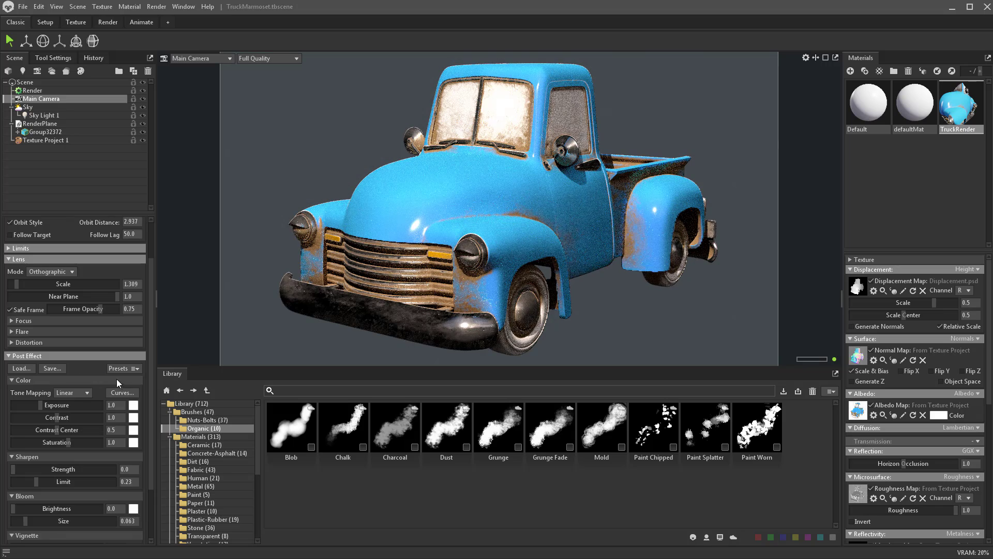
scroll(23, 427, "down", 3)
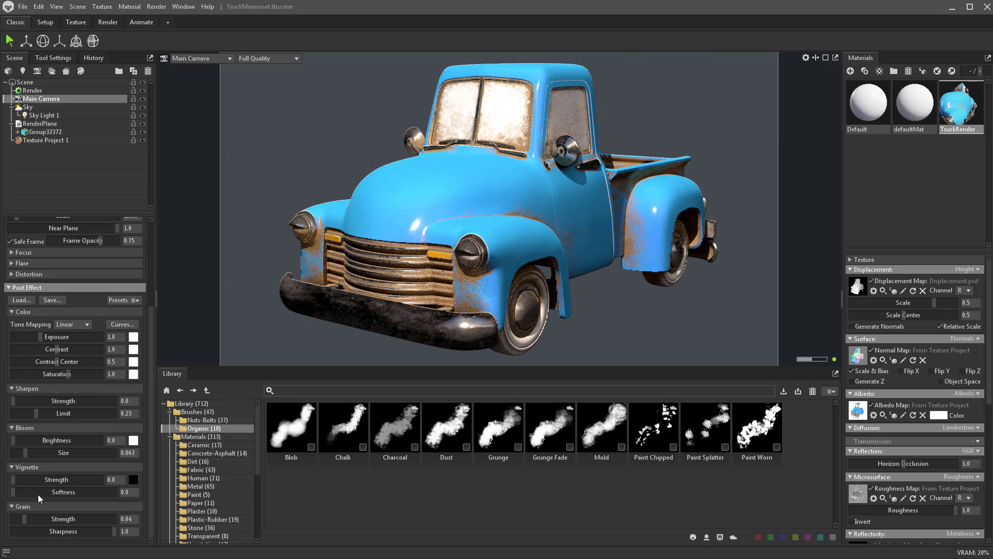
scroll(39, 491, "up", 3)
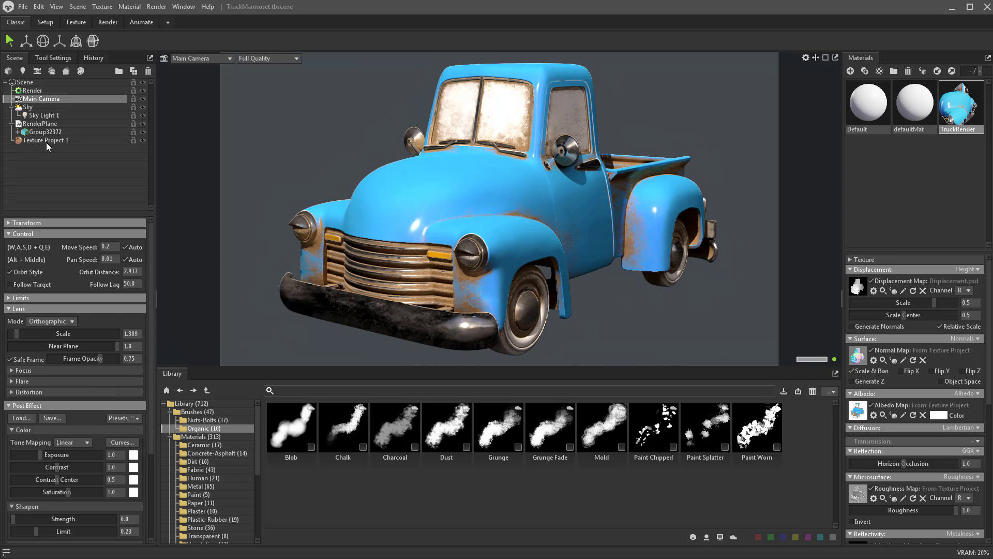
- Go to the Render object's output settings and create a folder named Comps inside TruckMaps in File Explorer
left_click(48, 91)
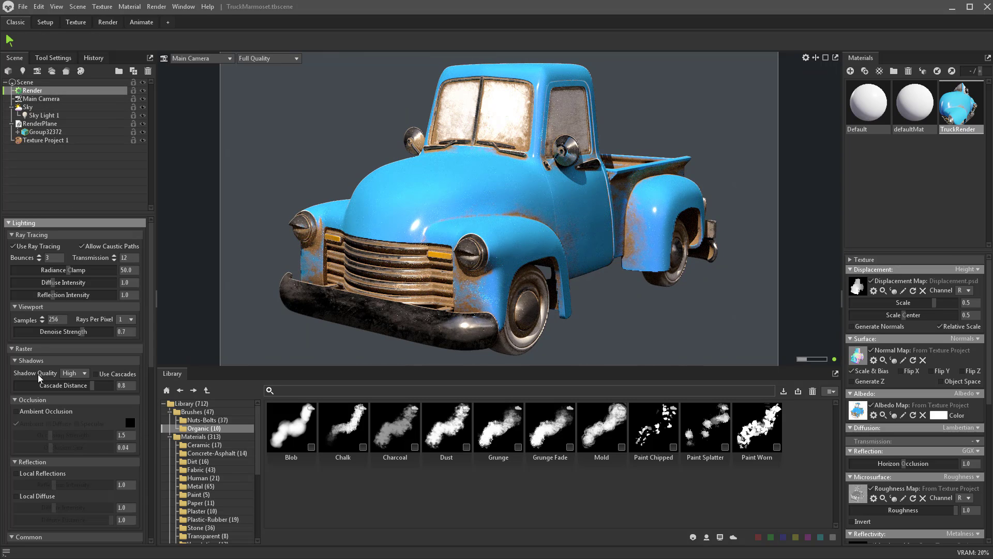
scroll(38, 374, "down", 5)
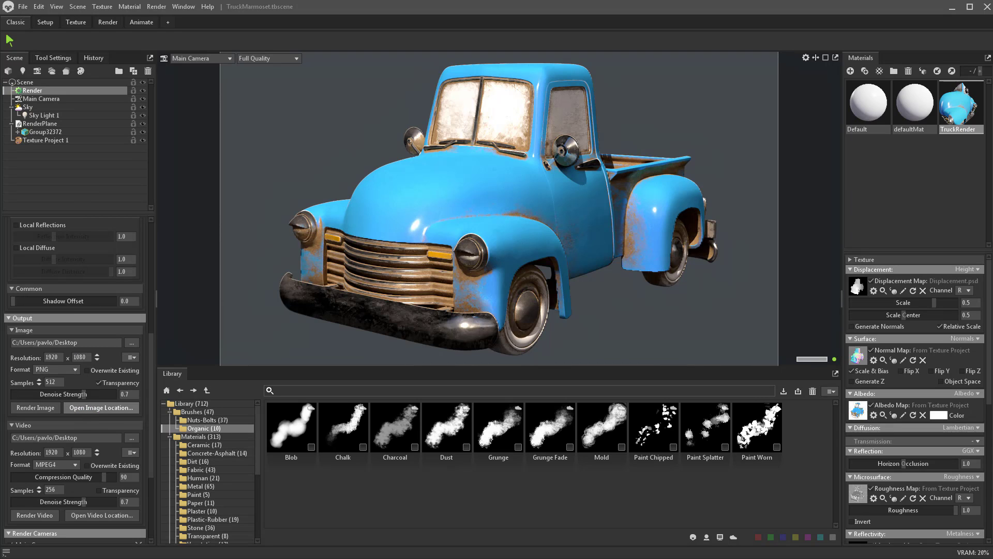
left_click_drag(0, 223, 491, 141)
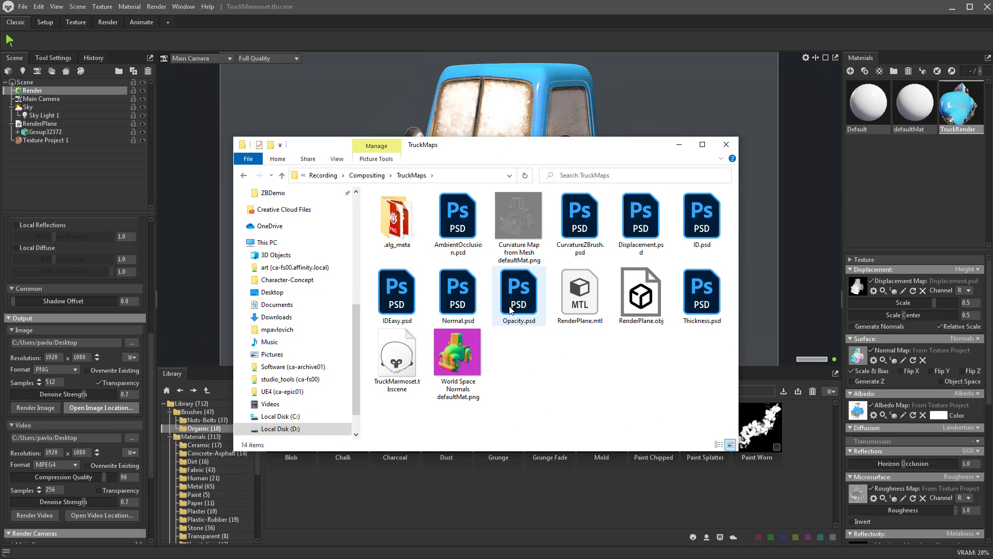
right_click(593, 370)
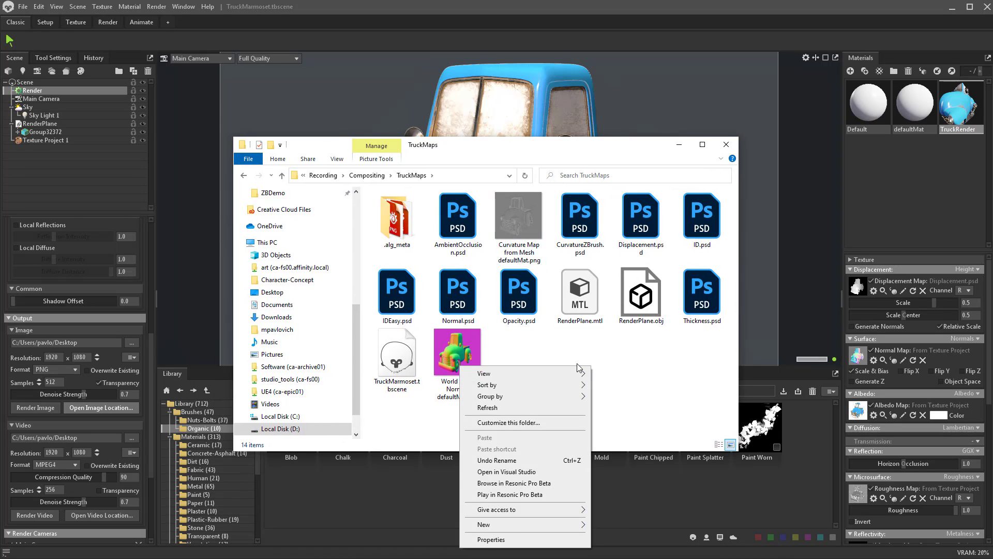
mouse_move(540, 527)
left_click(608, 523)
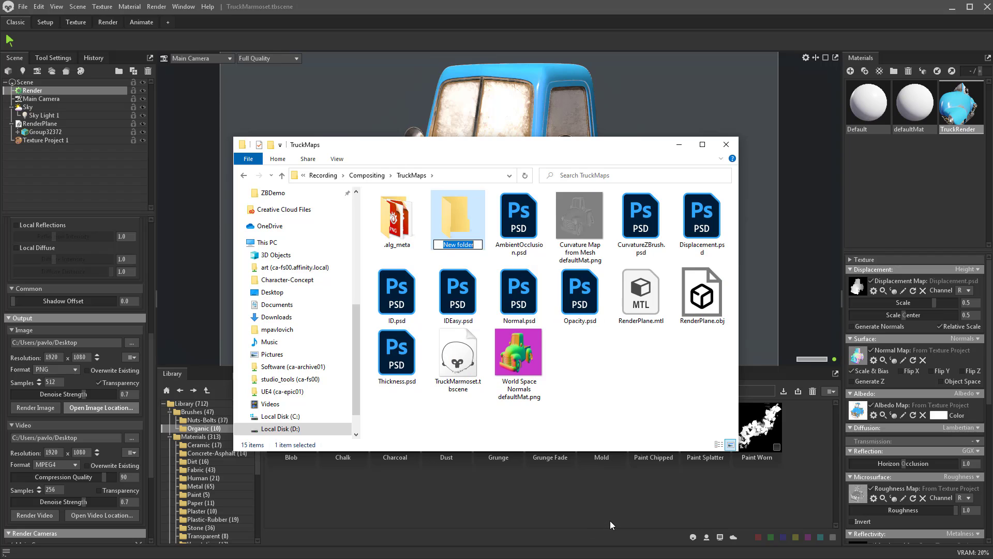
type("Comps")
key("Return")
key("Return")
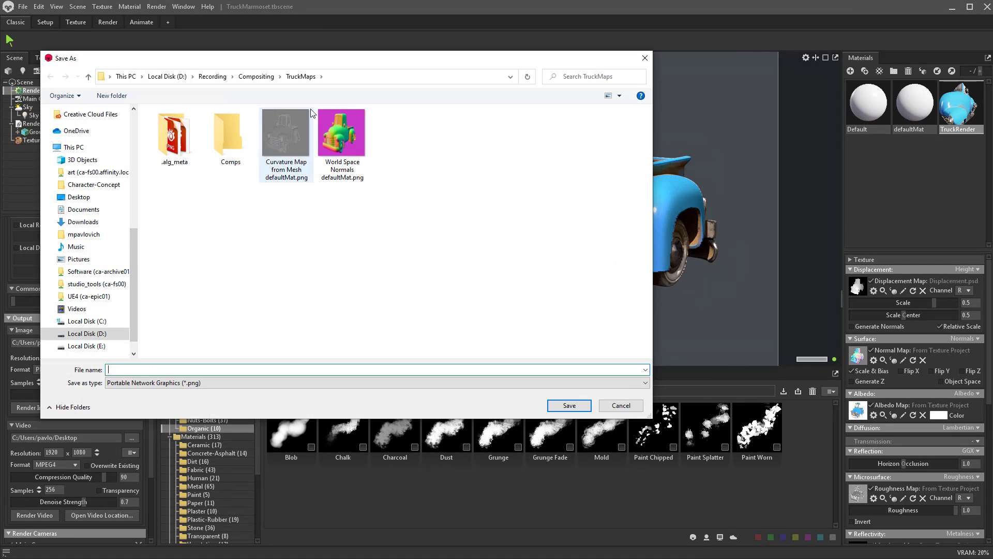
- Set the image output file to MarmosetRender as PNG in the Comps folder, and render the image
double_click(231, 138)
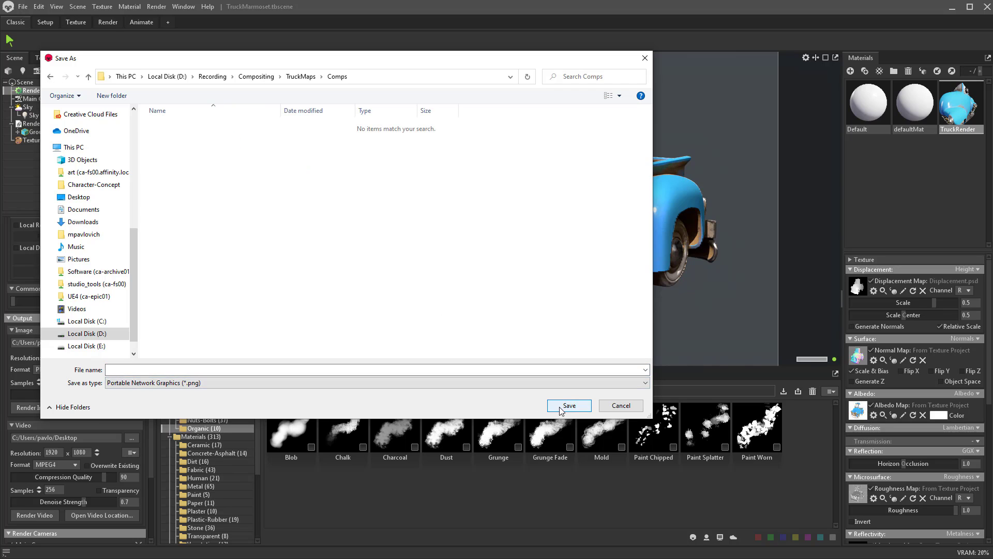
left_click(427, 368)
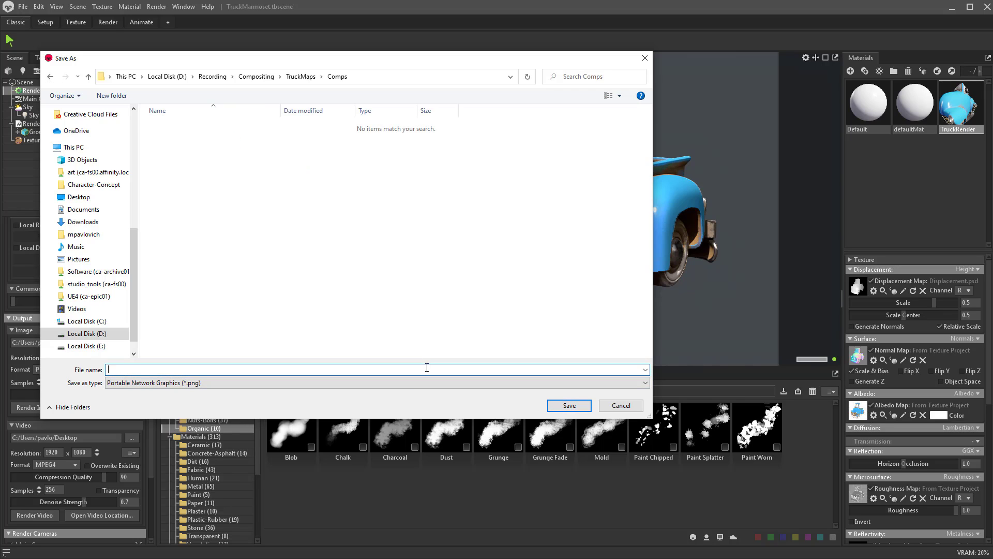
type("MarmosetRender")
key("Return")
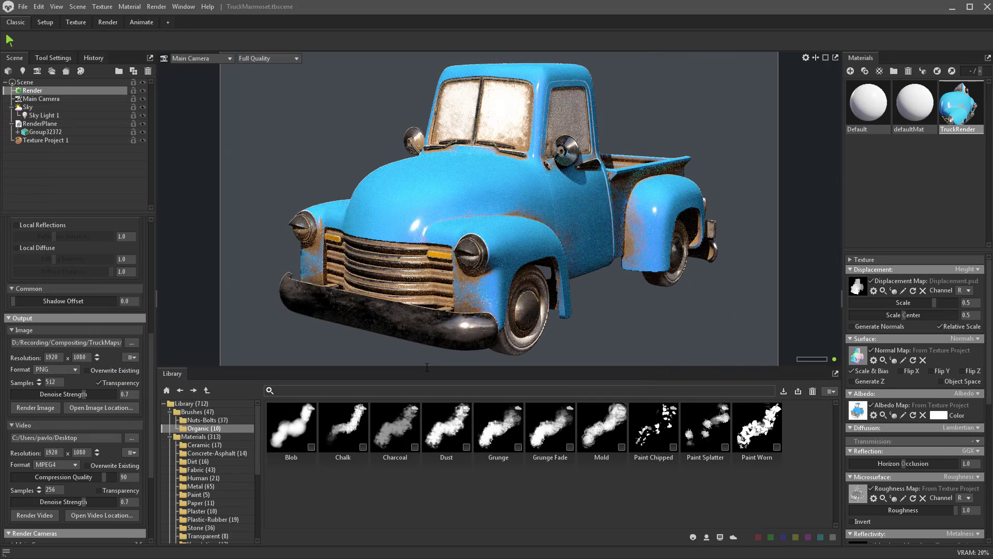
left_click(48, 410)
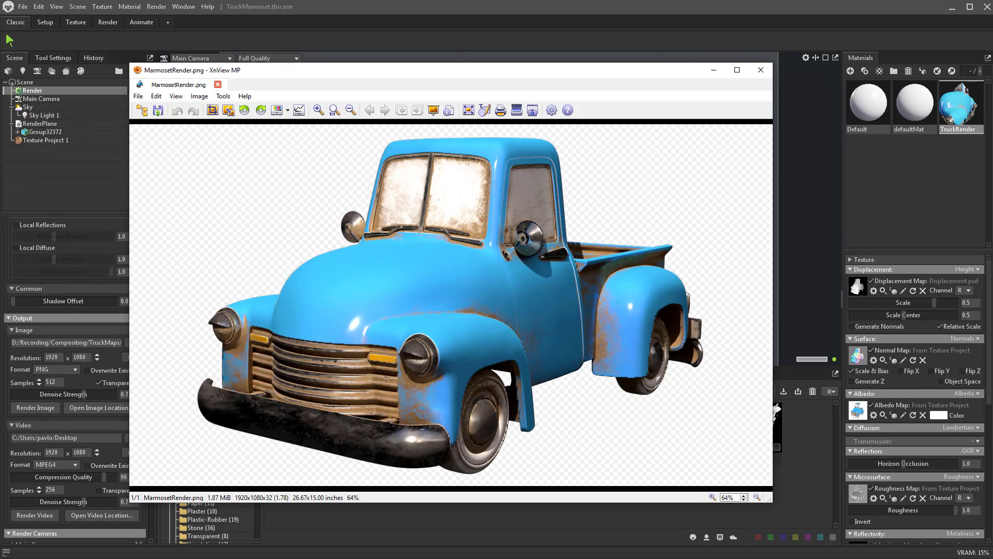
left_click(761, 70)
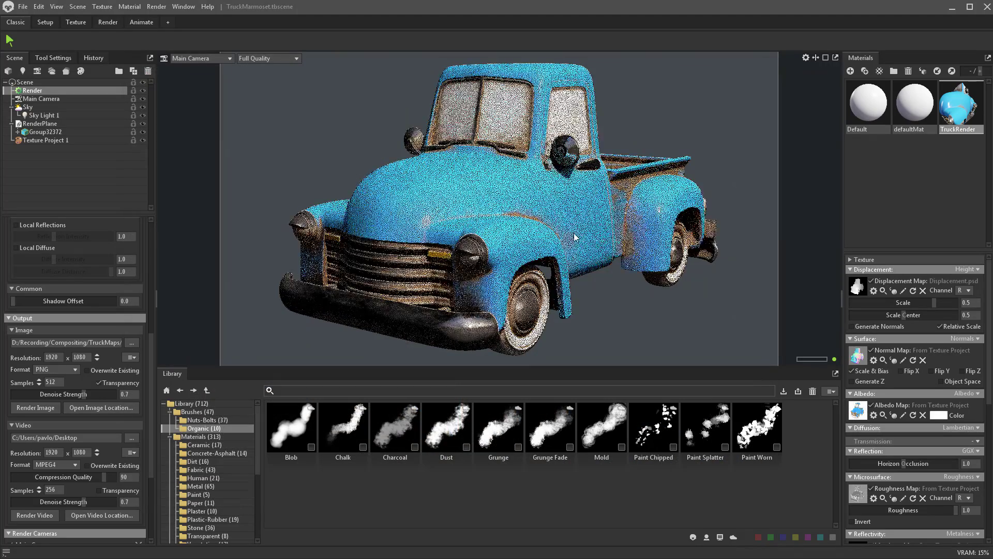
- Rotate the sky lighting to shade the truck's side and render a second image with the same output settings
left_click(472, 234)
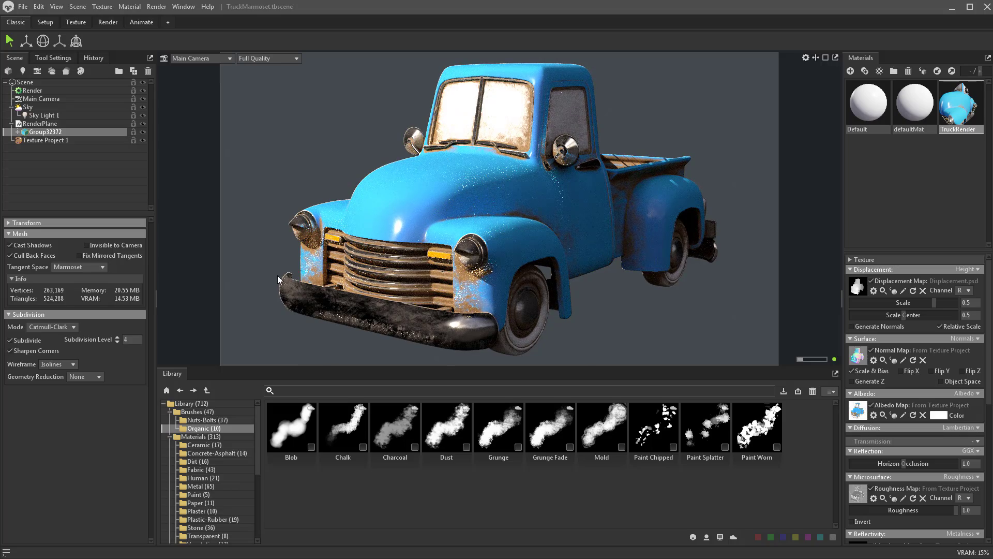
left_click(41, 91)
scroll(54, 303, "down", 10)
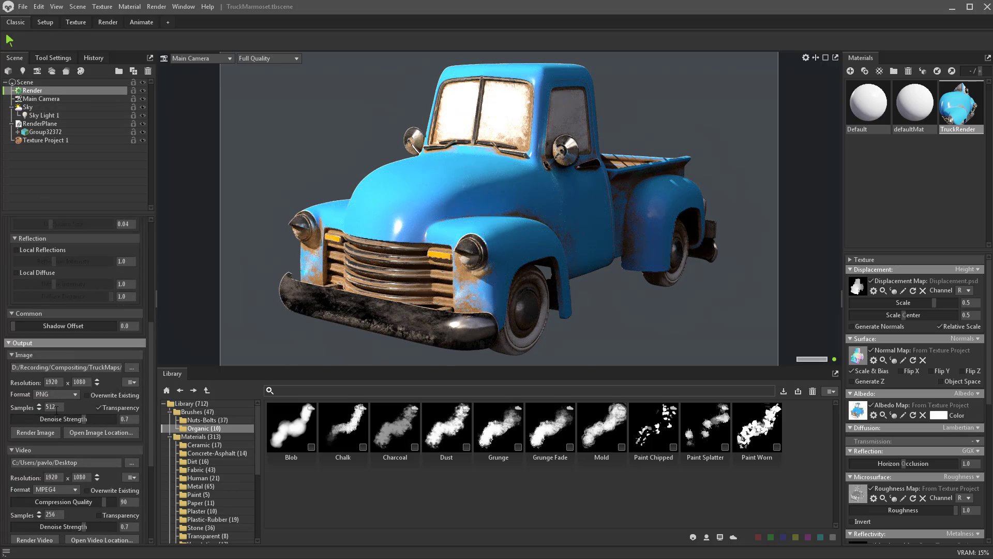
left_click(43, 433)
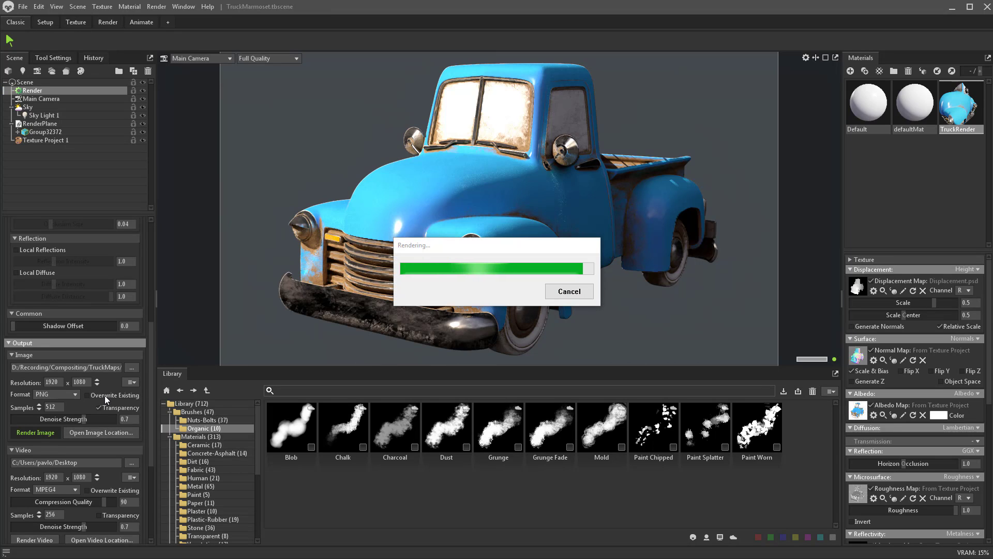
- Open the image output folder, view MarmosetRender_001.png, and close the image viewer
left_click(101, 433)
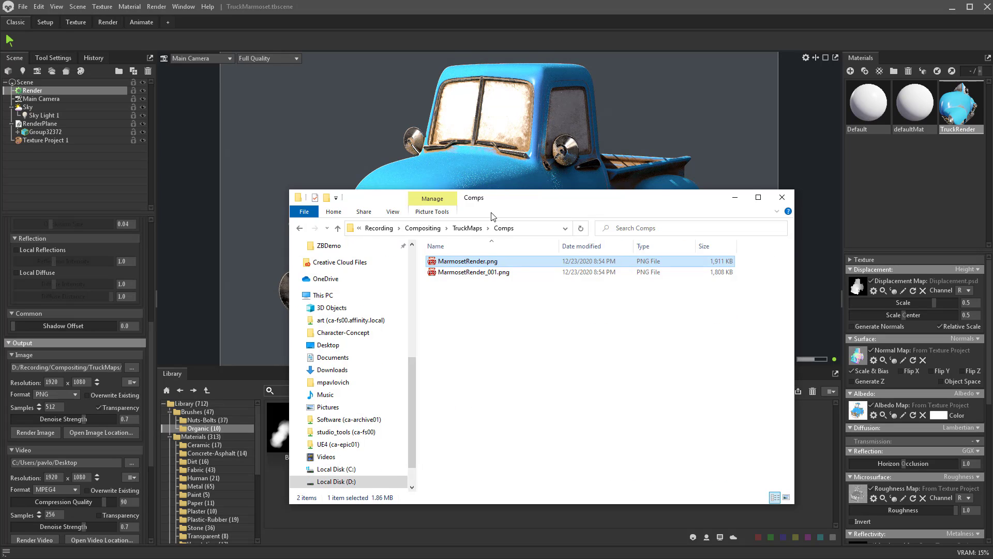
left_click(494, 262)
left_click(500, 271)
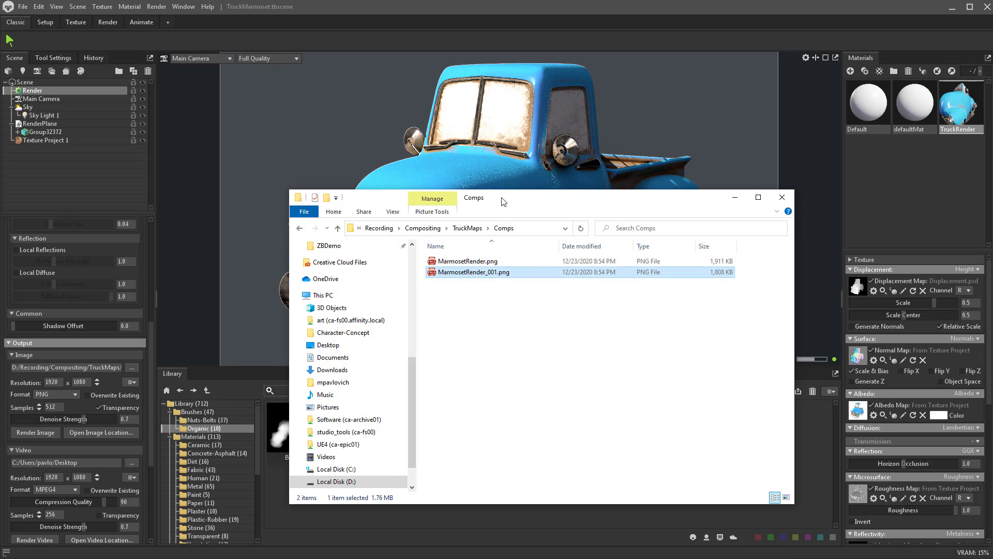
left_click_drag(501, 202, 503, 558)
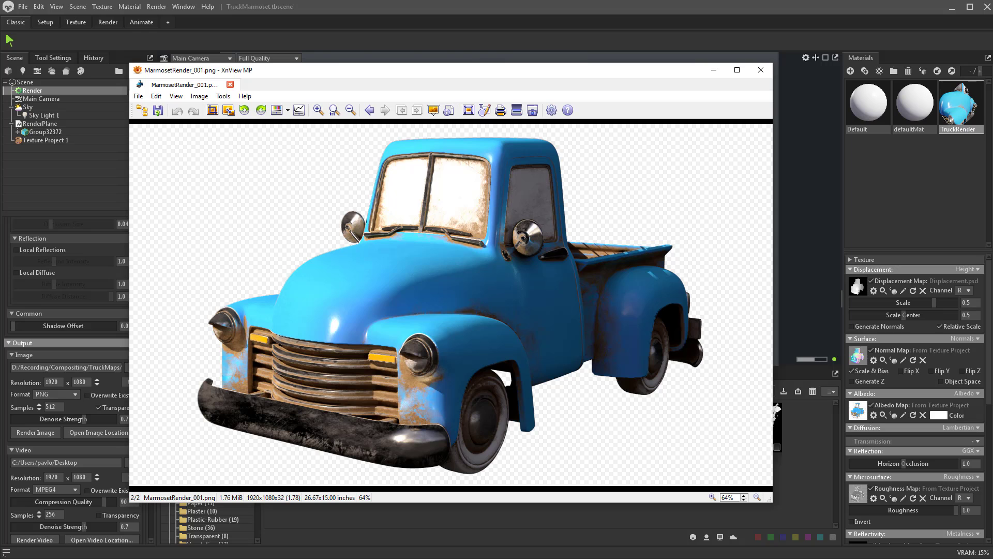
left_click(766, 75)
- Save the Toolbag scene and minimize its window
left_click(23, 6)
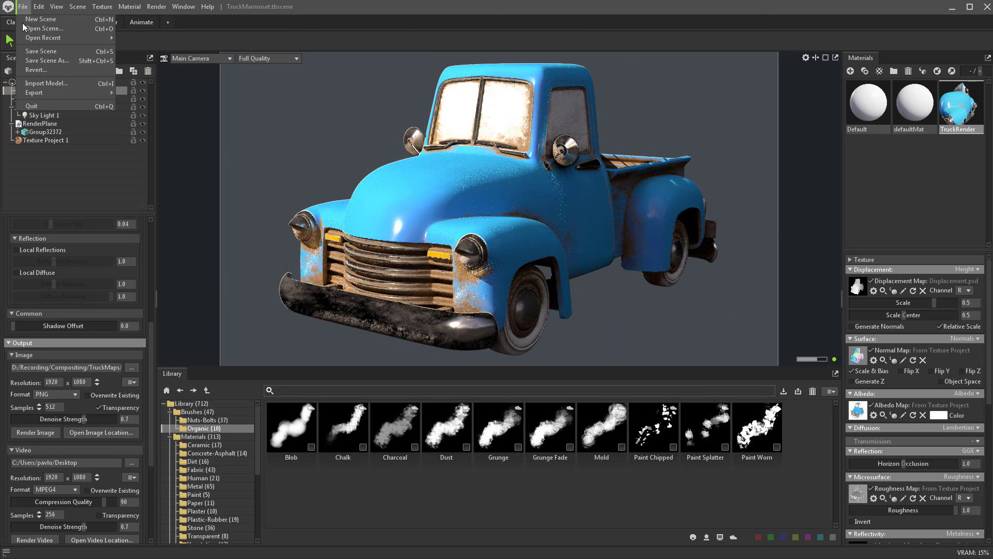
left_click(23, 51)
left_click(957, 11)
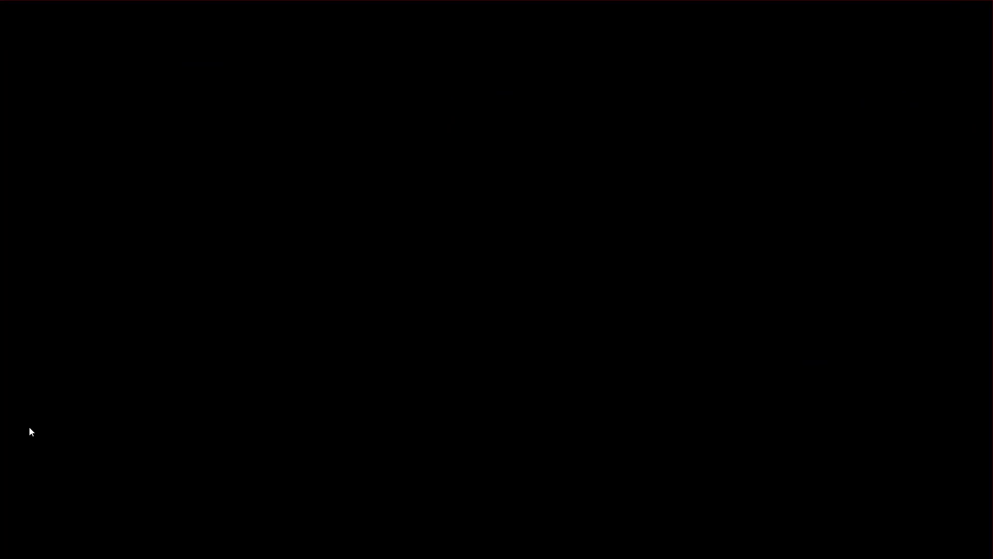